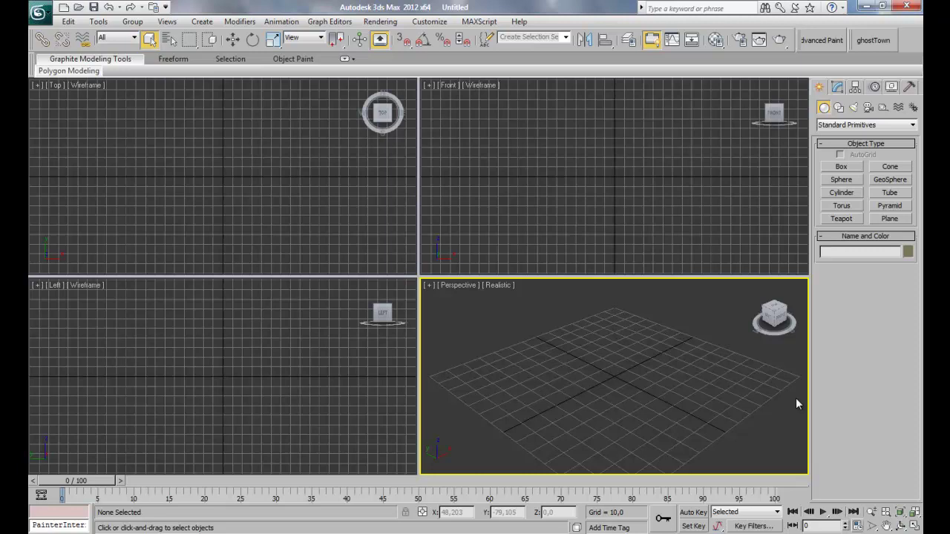
Create a cylinder at the centre of the grid with a radius of about 34 and a height of about 132
left_click(839, 195)
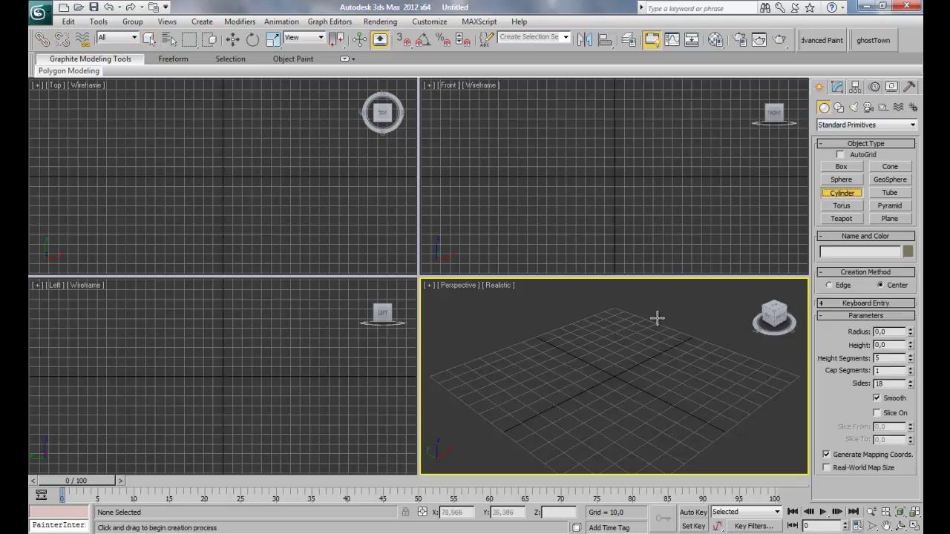
left_click_drag(611, 378, 671, 386)
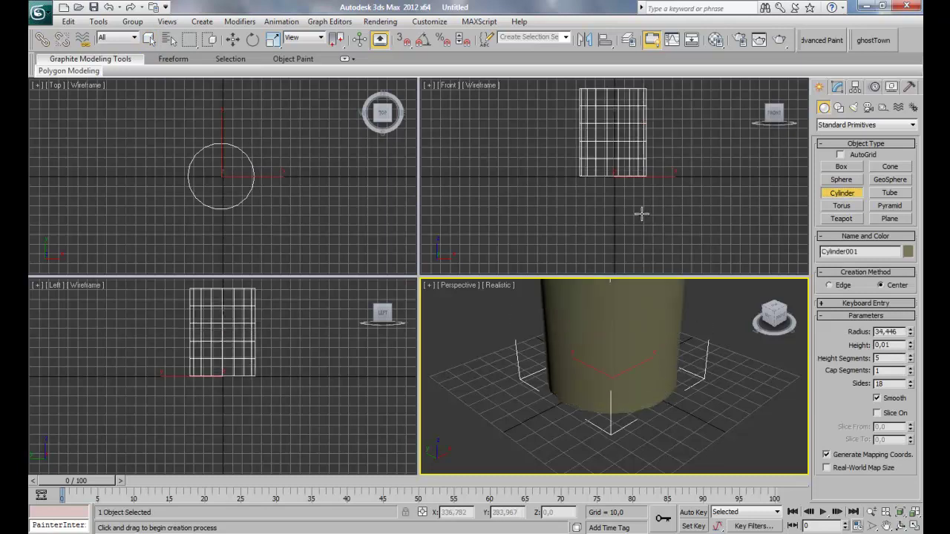
right_click(637, 132)
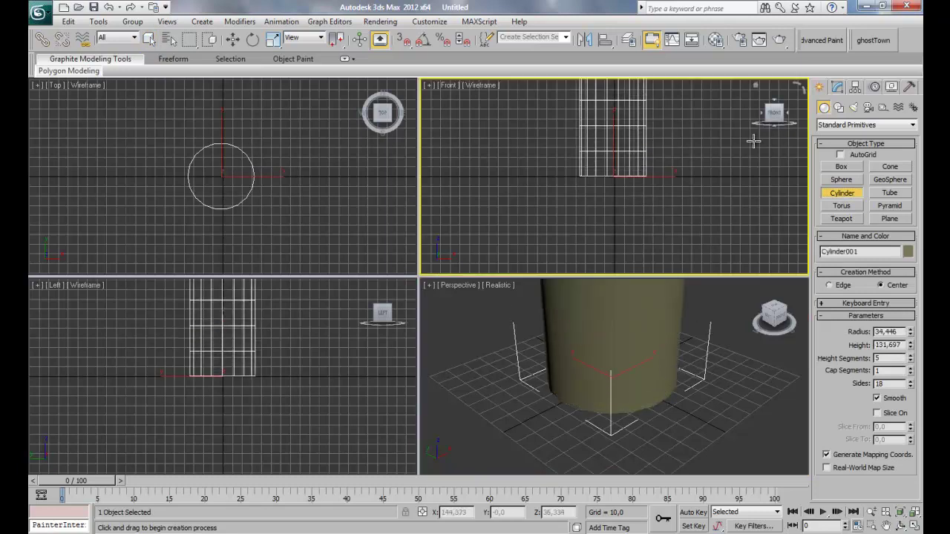
Set the cylinder's absolute world X position to 0
right_click(232, 40)
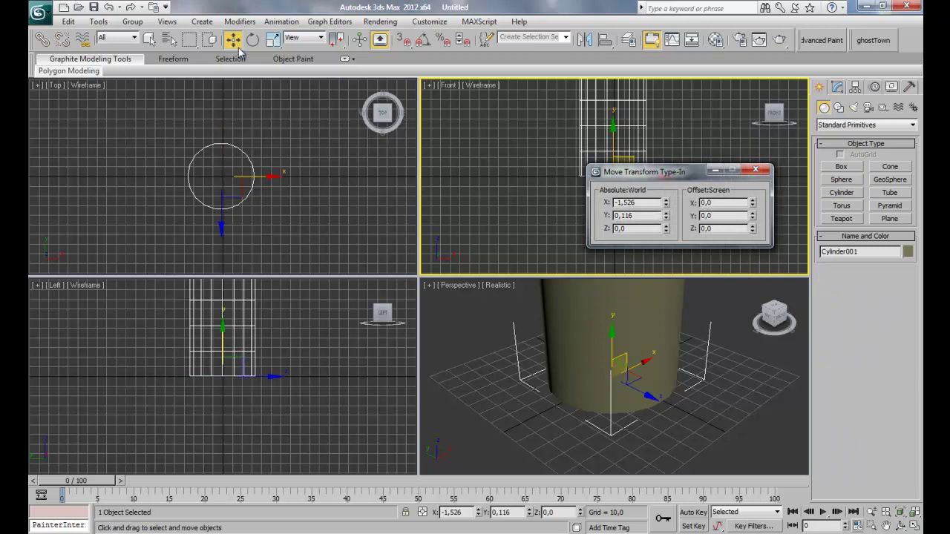
right_click(666, 206)
left_click(754, 171)
Hide the grid in the Perspective view and display the cylinder as Shaded with Edged Faces
right_click(608, 354)
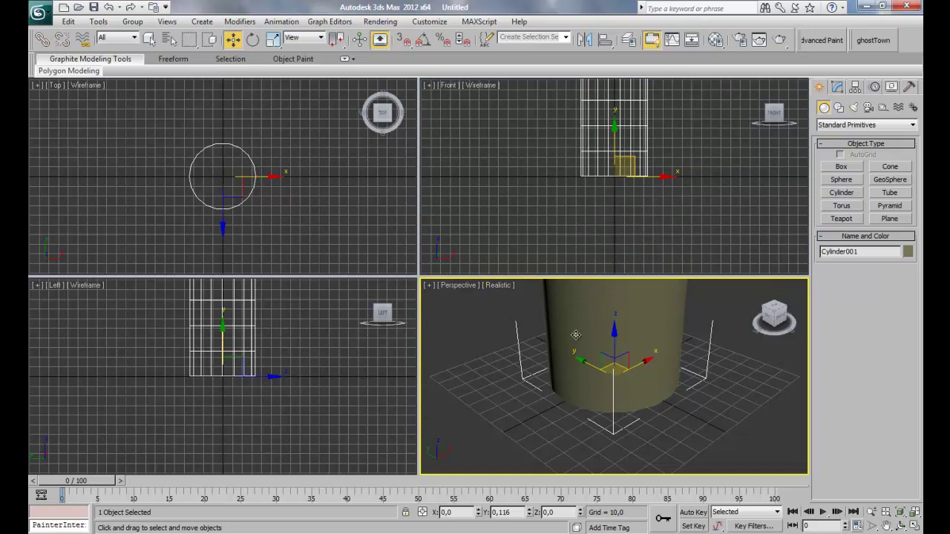
key("g")
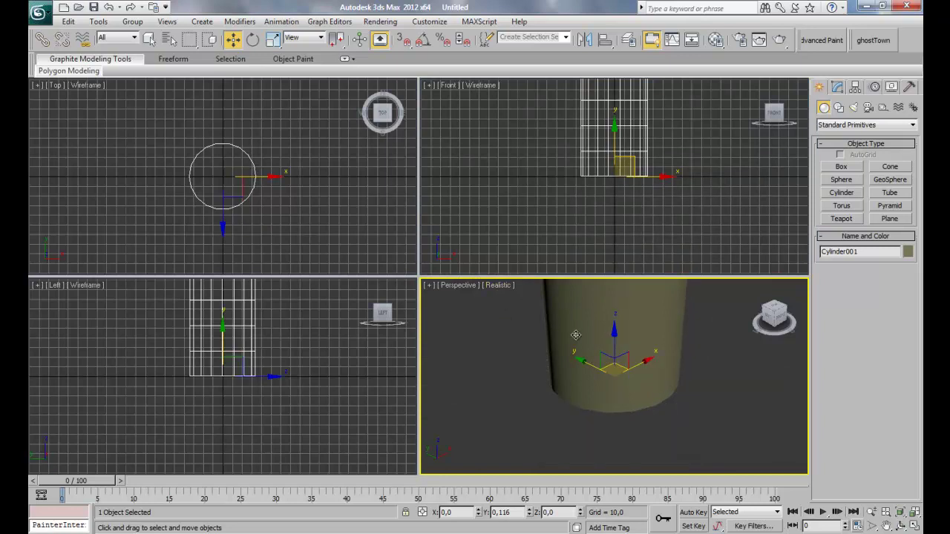
key("F4")
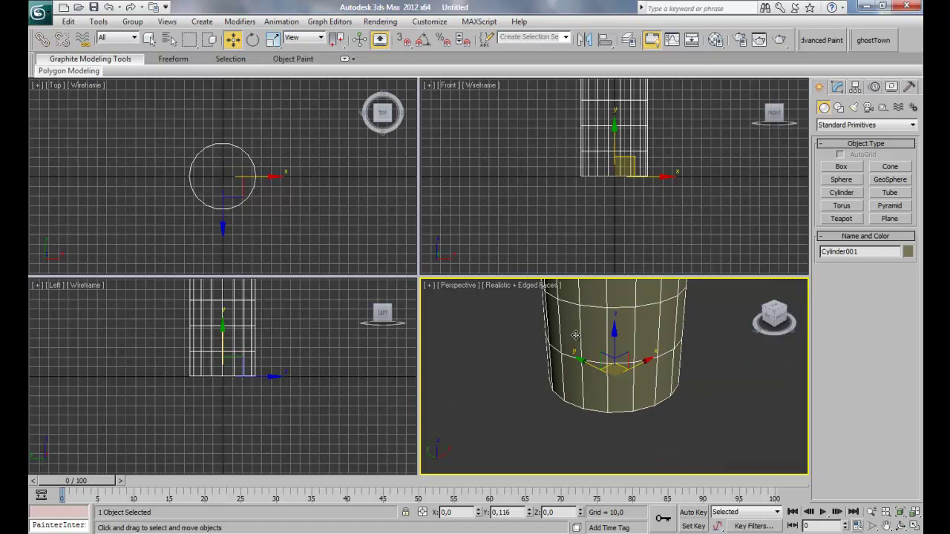
left_click(539, 287)
left_click(562, 315)
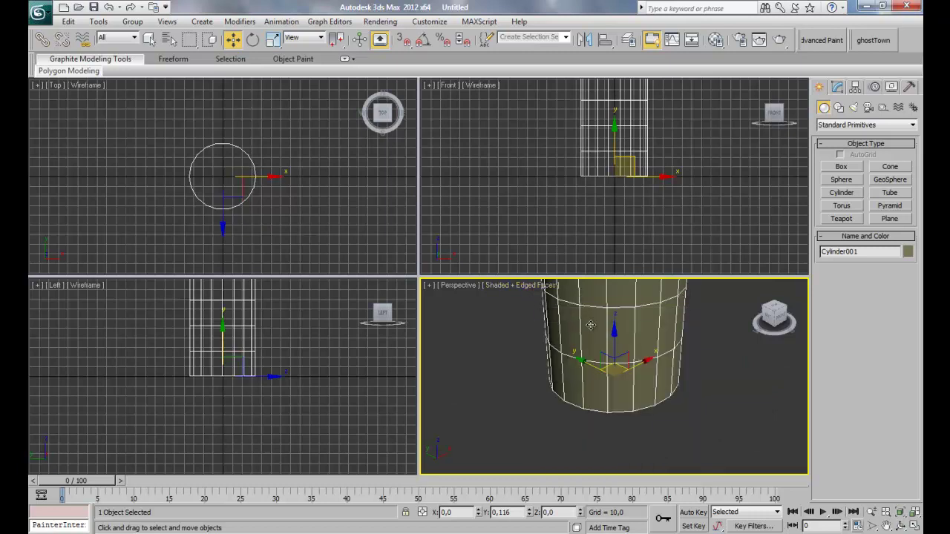
Set the cylinder's radius to 25, its height to 94 and its cap segments to 2
key("alt+w")
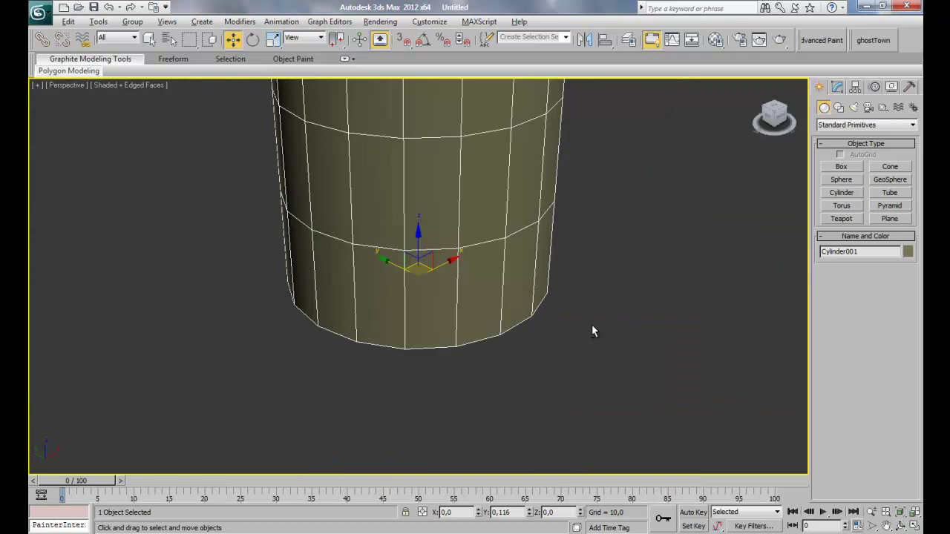
key("z")
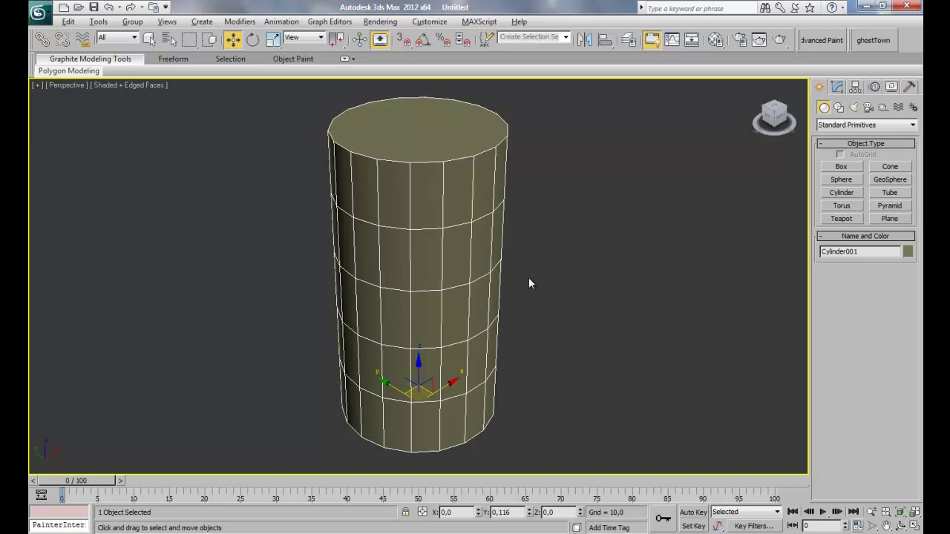
left_click(837, 86)
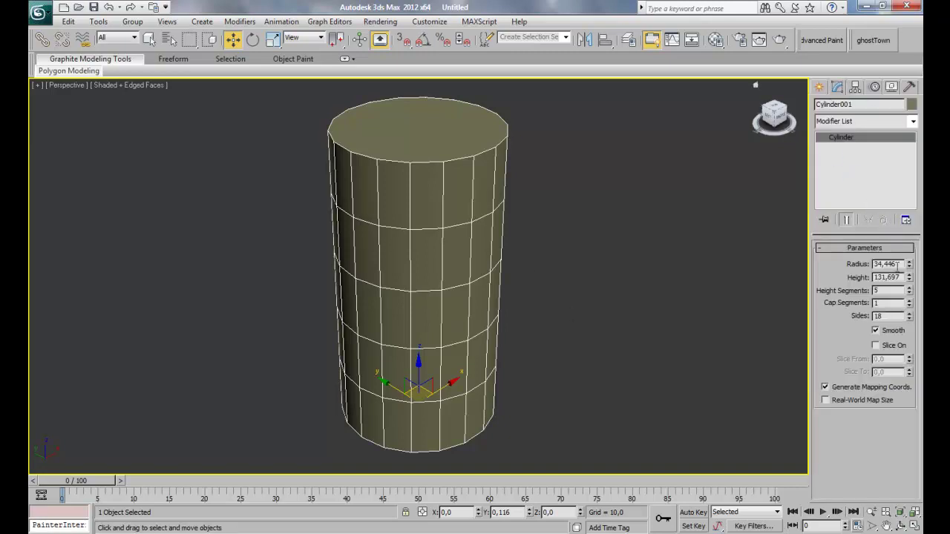
left_click_drag(898, 265, 853, 263)
type("25")
key("Return")
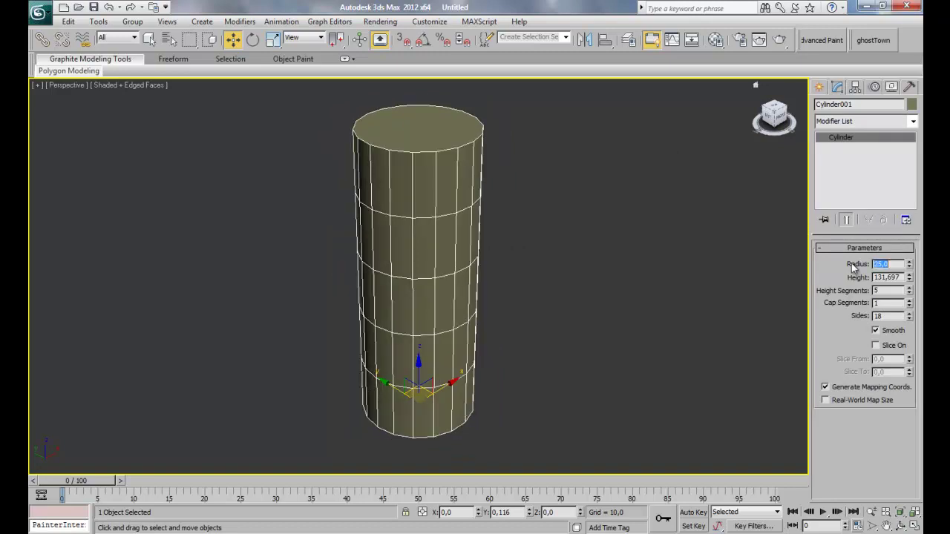
key("Tab")
type("84")
key("Return")
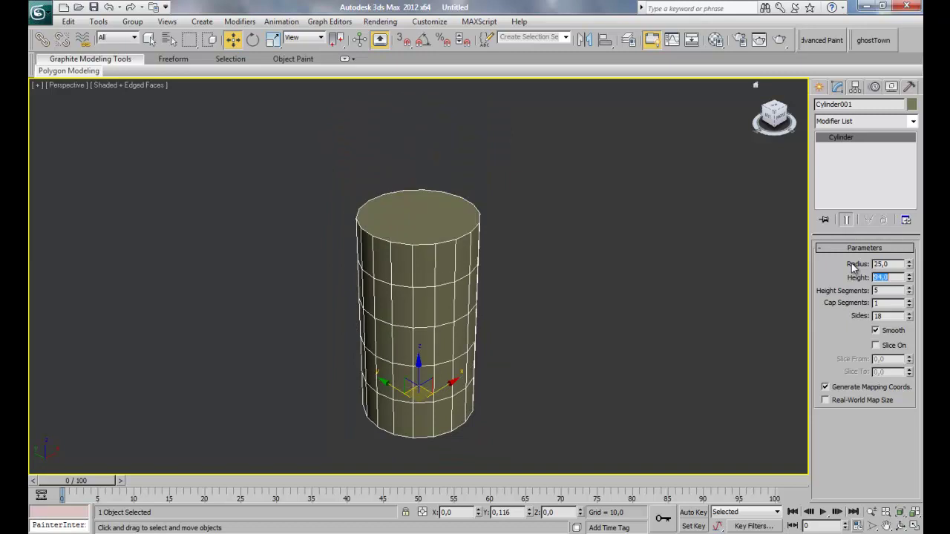
key("Tab")
key("Tab")
type("2")
key("Return")
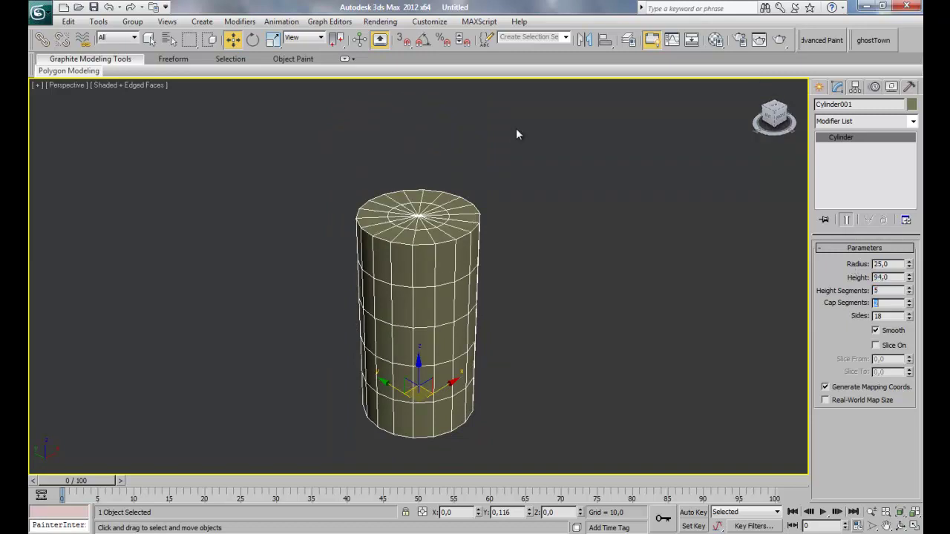
Convert the cylinder to an Editable Poly
right_click(421, 207)
mouse_move(505, 320)
left_click(553, 329)
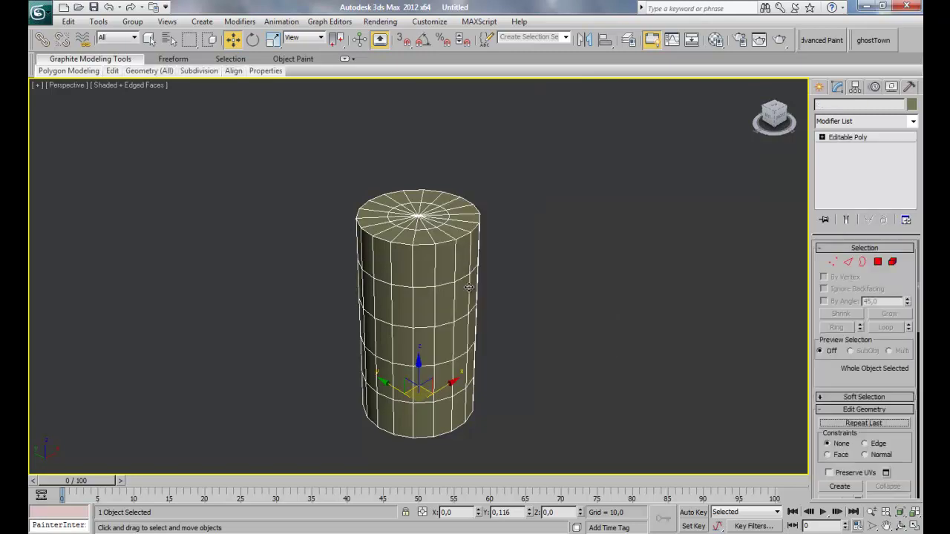
Select all vertices of the cylinder's top cap in the Front view and enable Soft Selection
key("alt+w")
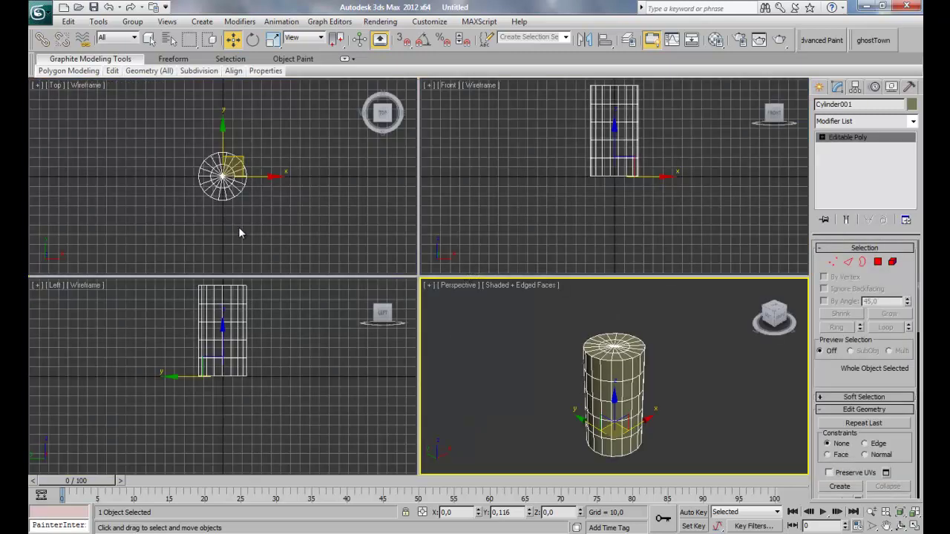
key("shift+ctrl+z")
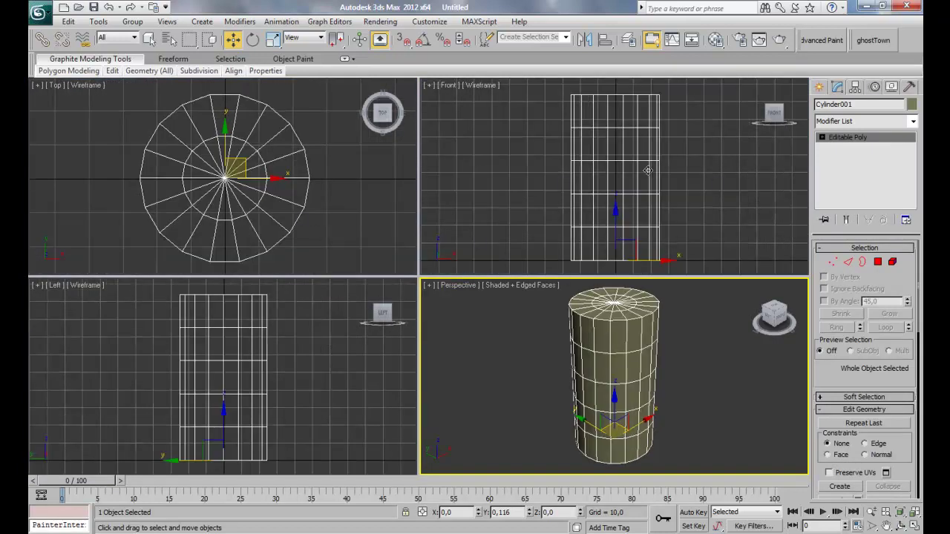
left_click(455, 215)
left_click(562, 388)
left_click(634, 354)
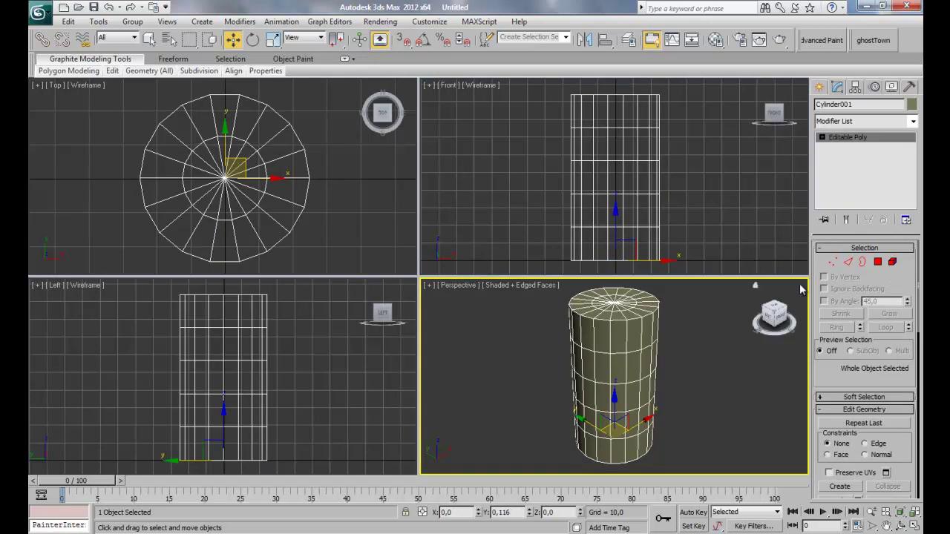
left_click(832, 262)
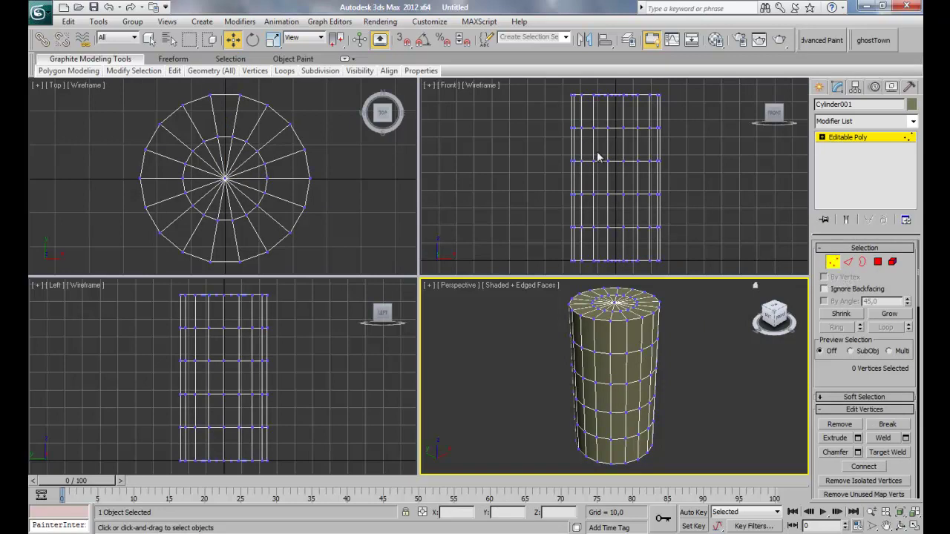
left_click_drag(561, 95, 698, 112)
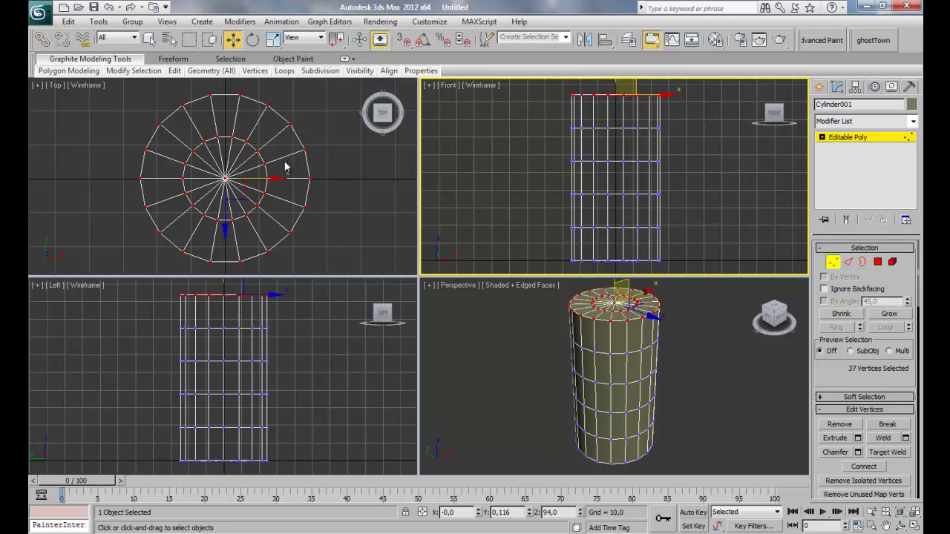
left_click(863, 397)
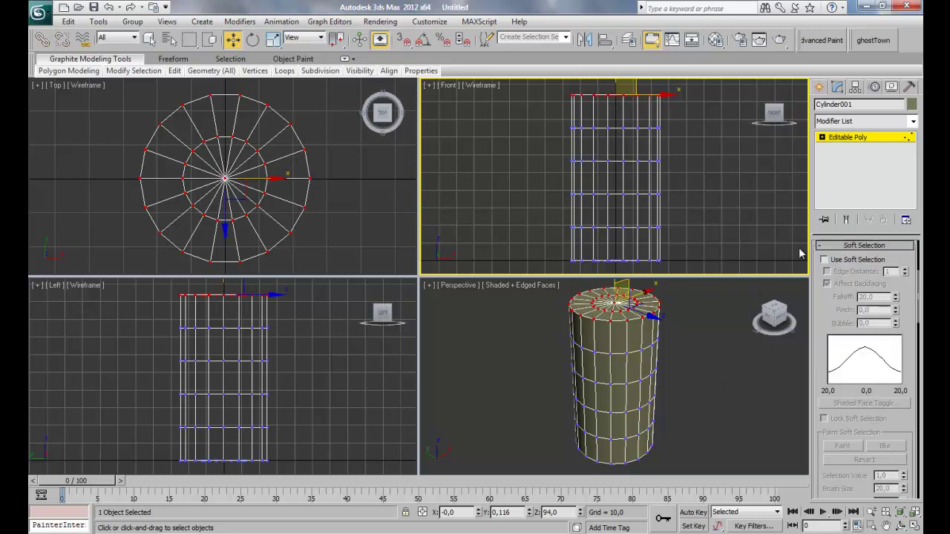
left_click(826, 260)
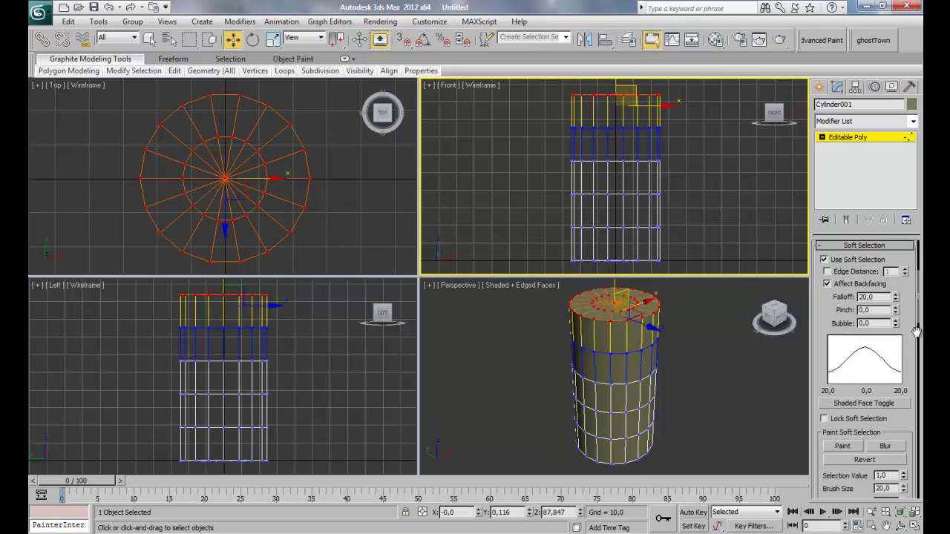
Scale the top cap vertices inward uniformly in the Top view to taper the cylinder's upper end
right_click(227, 234)
key("r")
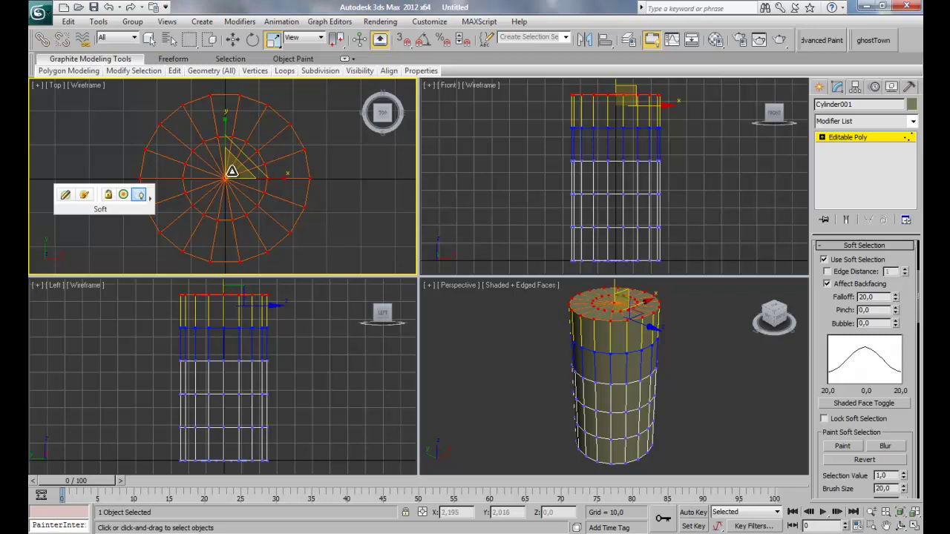
left_click_drag(233, 173, 240, 184)
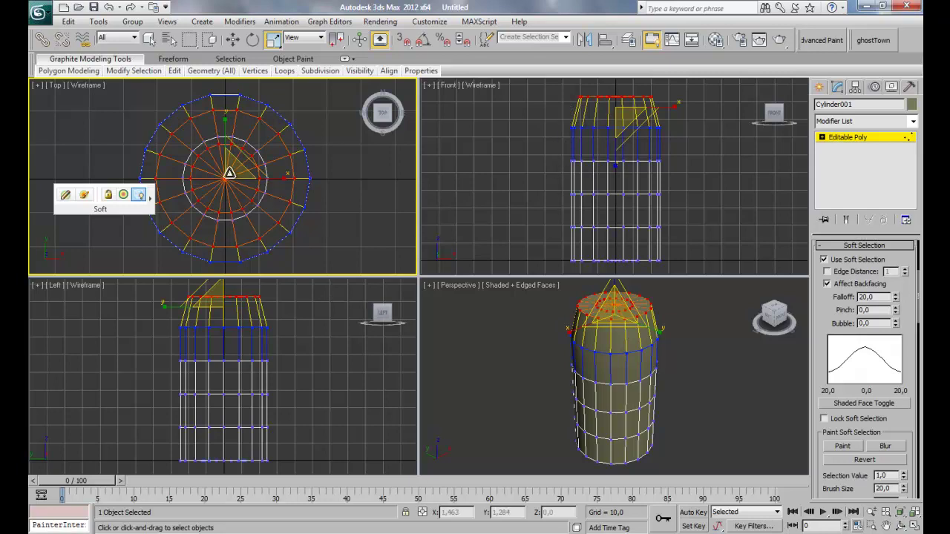
left_click_drag(230, 173, 232, 173)
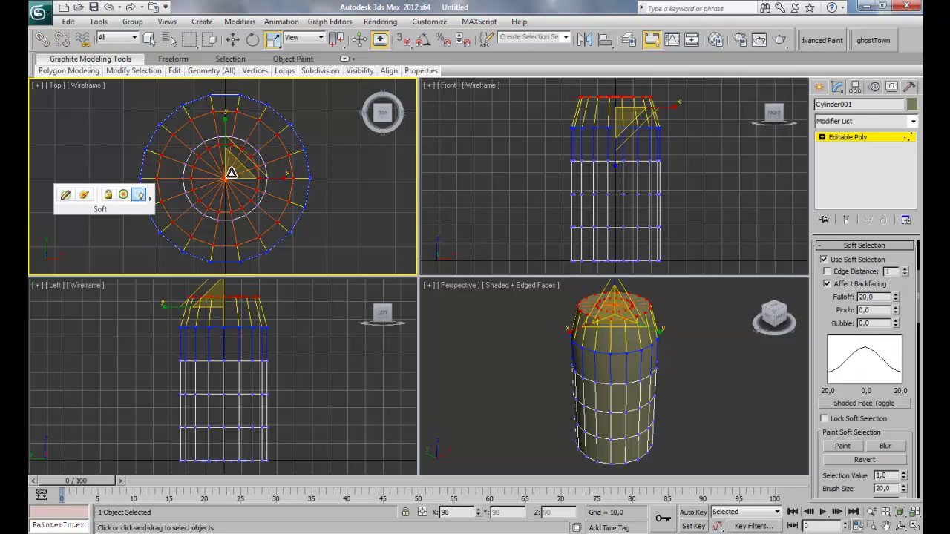
Try scaling the second vertex ring from the top inward and the third ring slightly outward
left_click_drag(680, 124, 540, 149)
left_click_drag(623, 123, 629, 132)
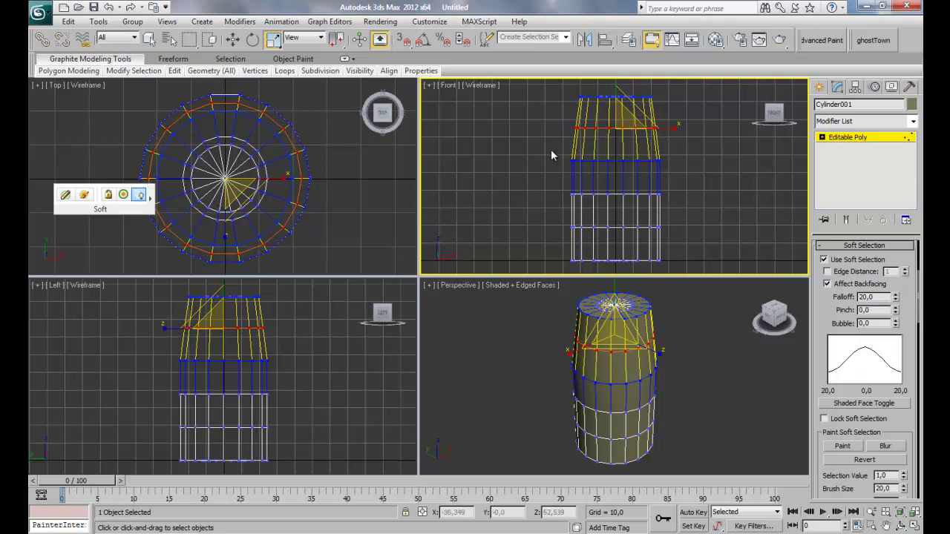
left_click_drag(545, 151, 663, 178)
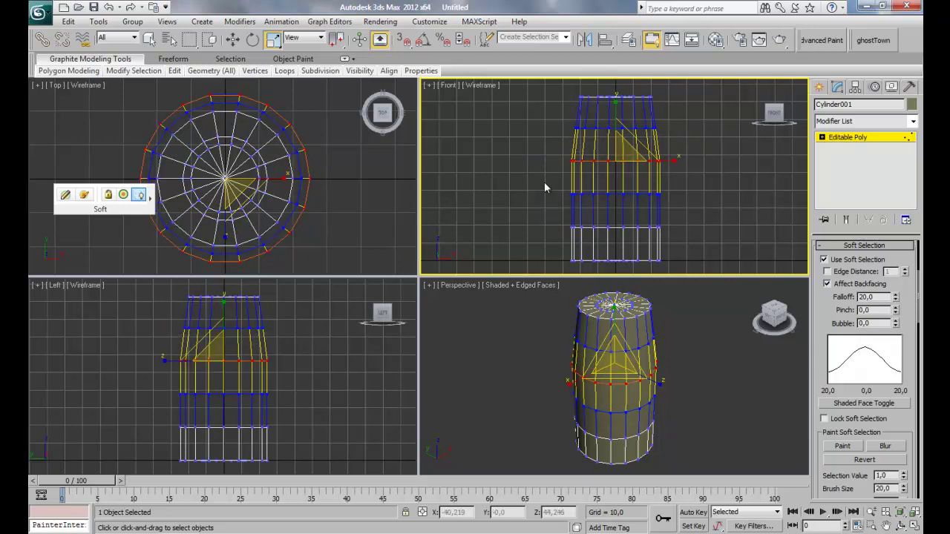
left_click_drag(544, 146, 743, 179)
right_click(250, 165)
scroll(507, 201, "up", 2)
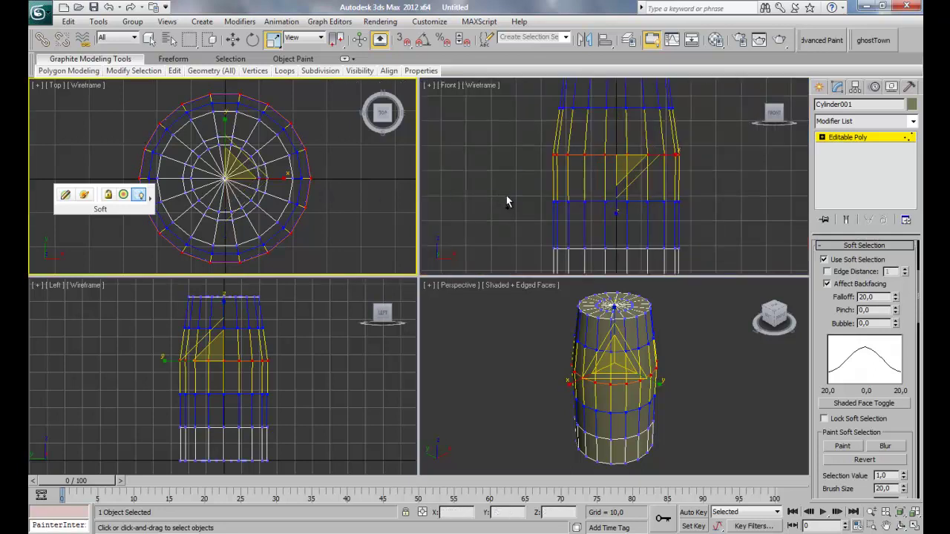
key("ctrl+z")
key("ctrl+z")
key("ctrl+z")
Scale the second vertex ring from the top slightly inward in the Top view
middle_click_drag(557, 164, 555, 177)
scroll(555, 177, "down", 2)
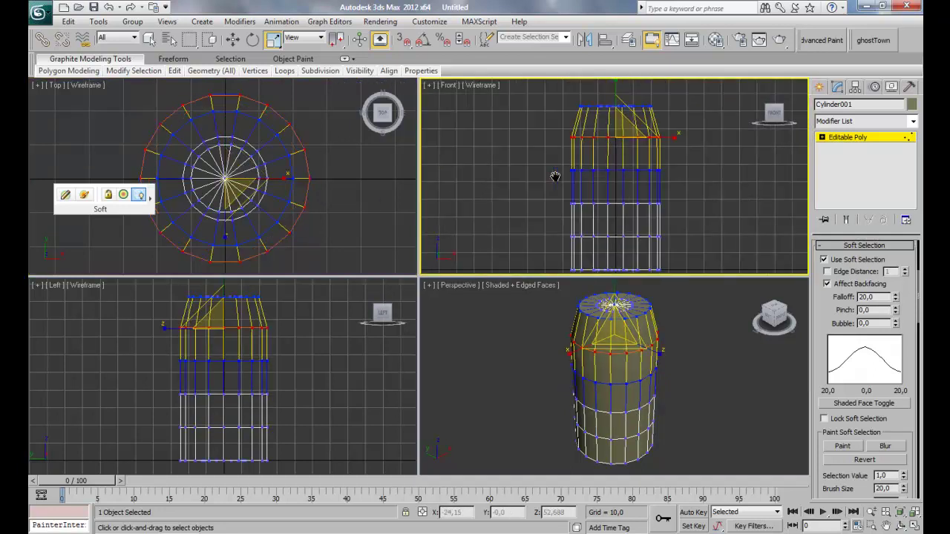
right_click(222, 175)
scroll(220, 173, "up", 1)
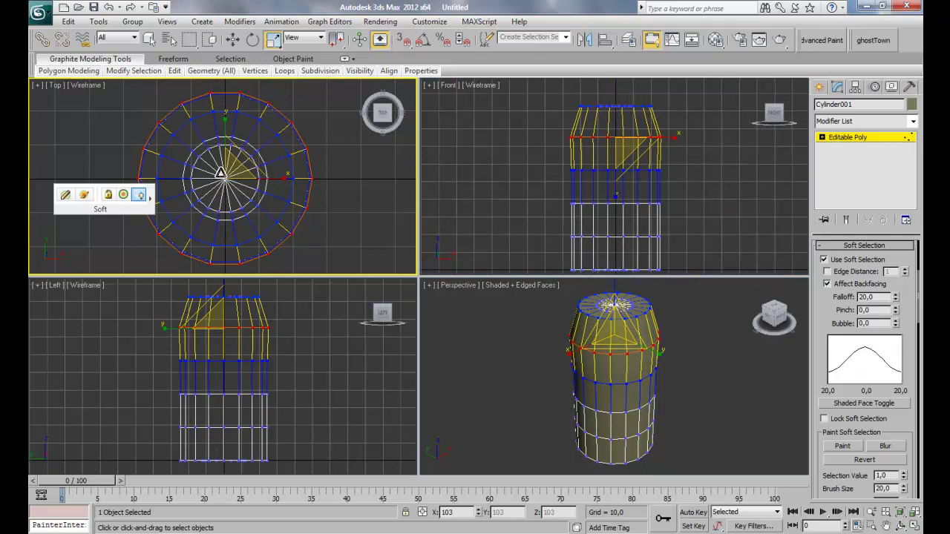
left_click_drag(221, 173, 225, 181)
Select the third vertex ring from the top and fine-tune its width with a small uniform scale in the Top view
right_click(531, 171)
left_click(530, 171)
left_click_drag(640, 179, 678, 184)
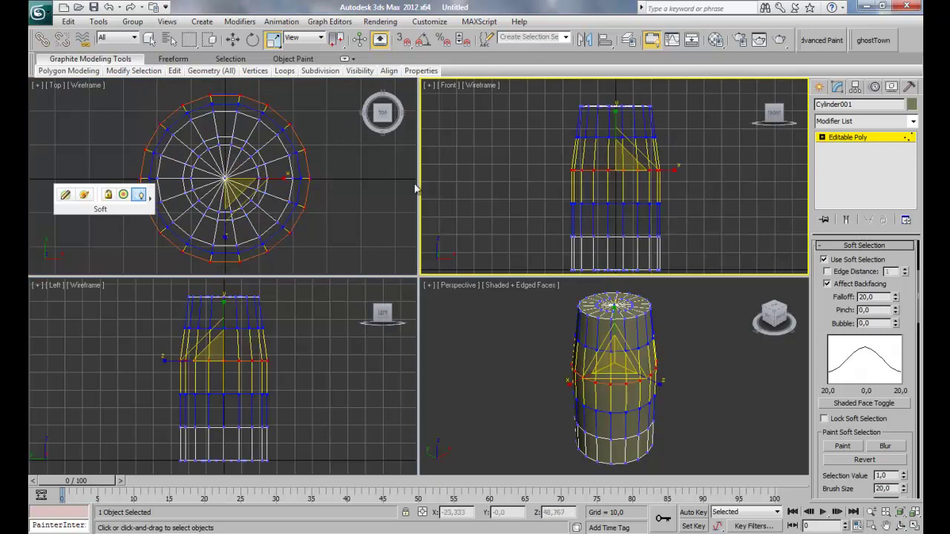
left_click_drag(227, 175, 229, 168)
Select the fourth vertex ring from the top and scale it slightly outward in the Top view
left_click_drag(546, 193, 737, 216)
right_click(299, 199)
left_click_drag(231, 176, 226, 174)
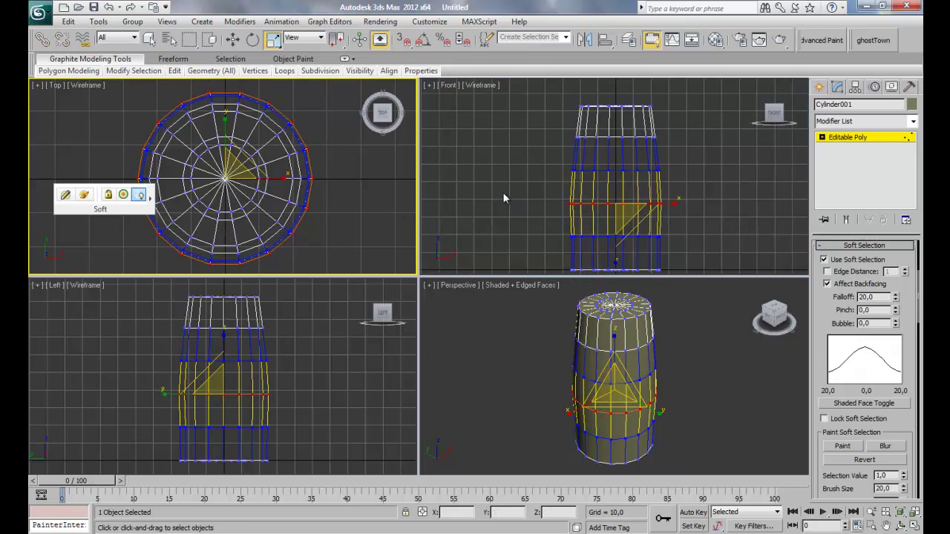
Select the fifth vertex ring from the top, just above the base, and scale it outward in the Top view
left_click_drag(551, 232, 691, 244)
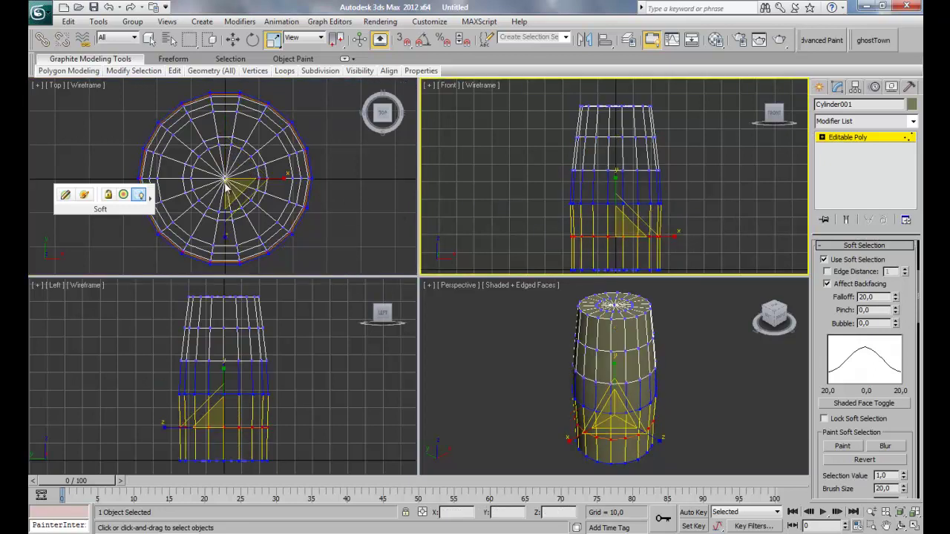
right_click(227, 187)
mouse_move(228, 177)
left_mouse_down()
mouse_move(236, 179)
mouse_move(223, 170)
left_mouse_up()
Select the cylinder's bottom vertices and move them down to about Z -14.6 in the Front view
middle_click_drag(555, 197, 528, 200)
left_click_drag(521, 208, 724, 231)
key("w")
left_click_drag(591, 183, 589, 210)
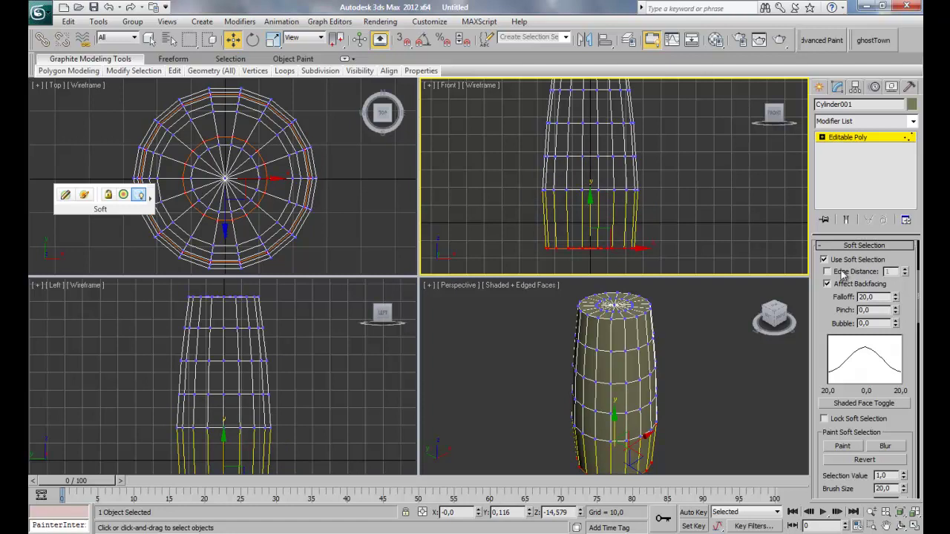
scroll(830, 301, "up", 1)
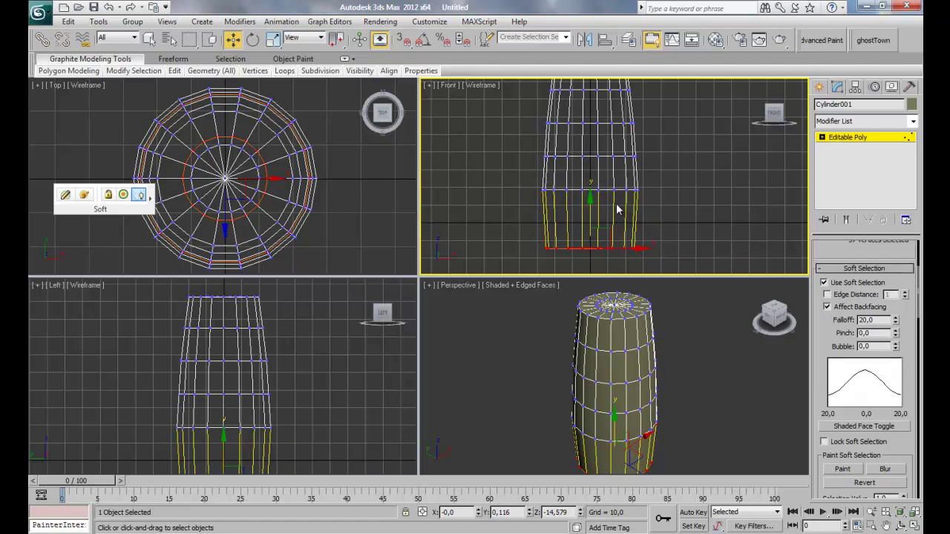
Ring-select the vertical edges of the lowest band with Soft Selection off and connect them with one segment
left_click(614, 210)
scroll(853, 282, "up", 5)
left_click(848, 262)
left_click(629, 217)
left_click(837, 328)
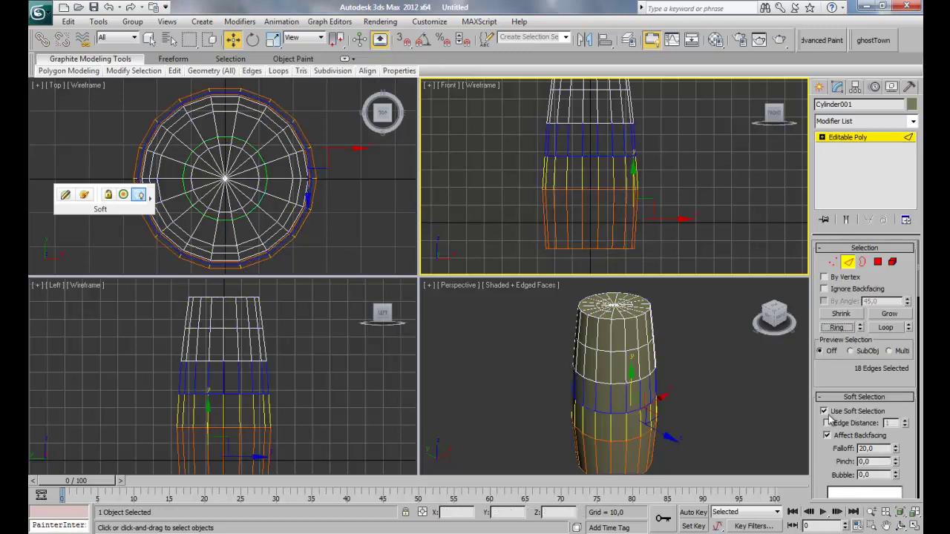
left_click(824, 411)
scroll(857, 358, "down", 5)
scroll(857, 359, "down", 5)
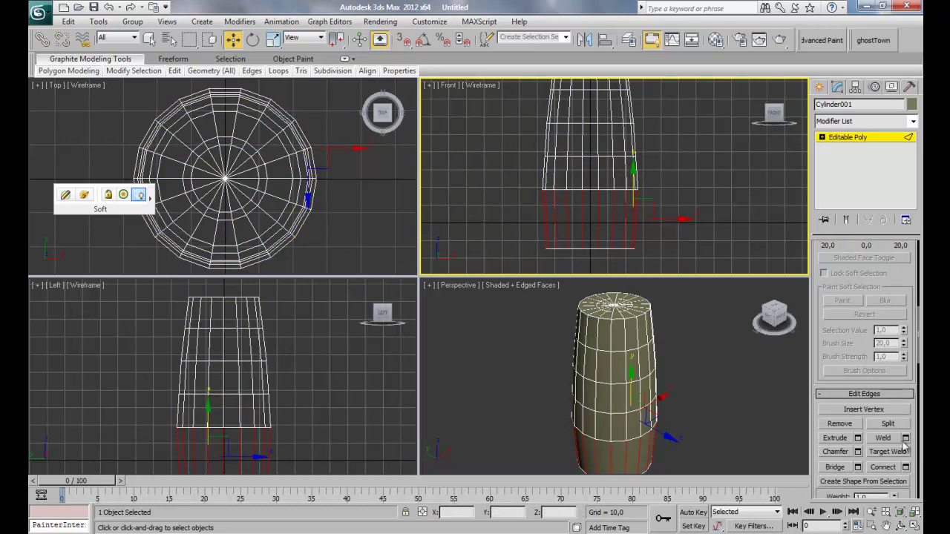
left_click(906, 467)
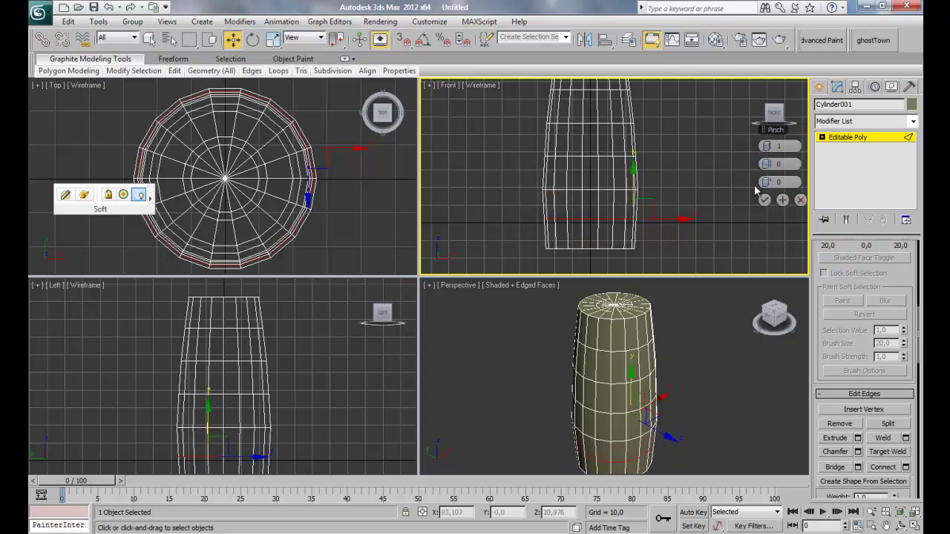
left_click(764, 201)
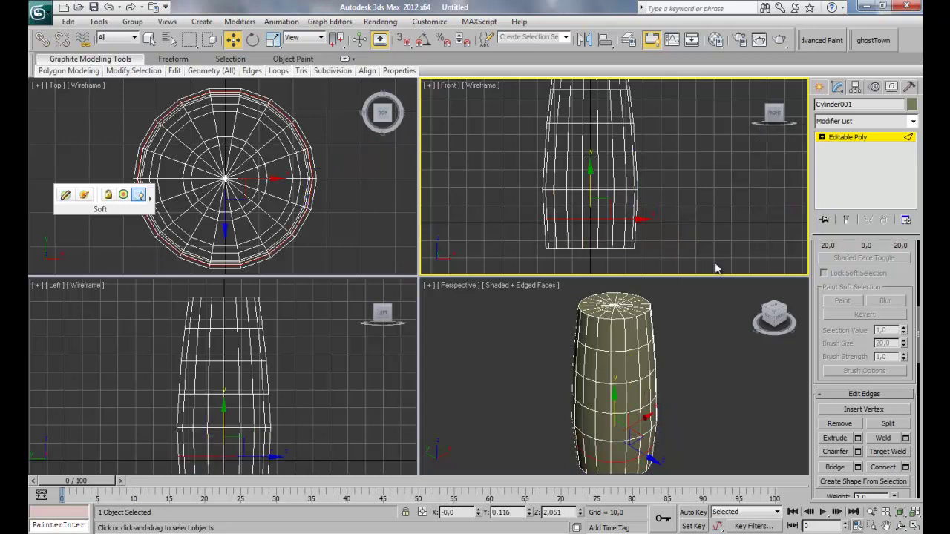
Enable Soft Selection and scale the new edge loop slightly outward in the Top view
scroll(868, 280, "up", 7)
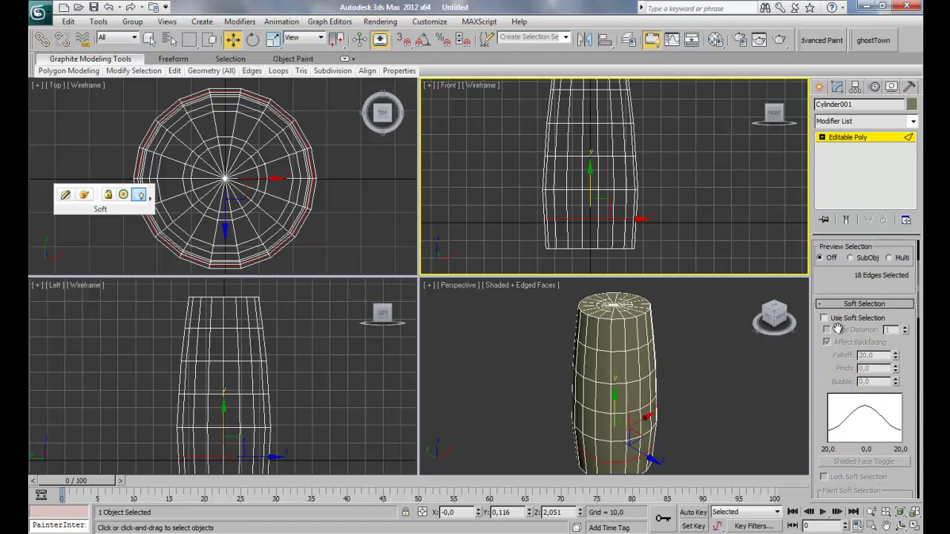
left_click(825, 319)
left_click(272, 39)
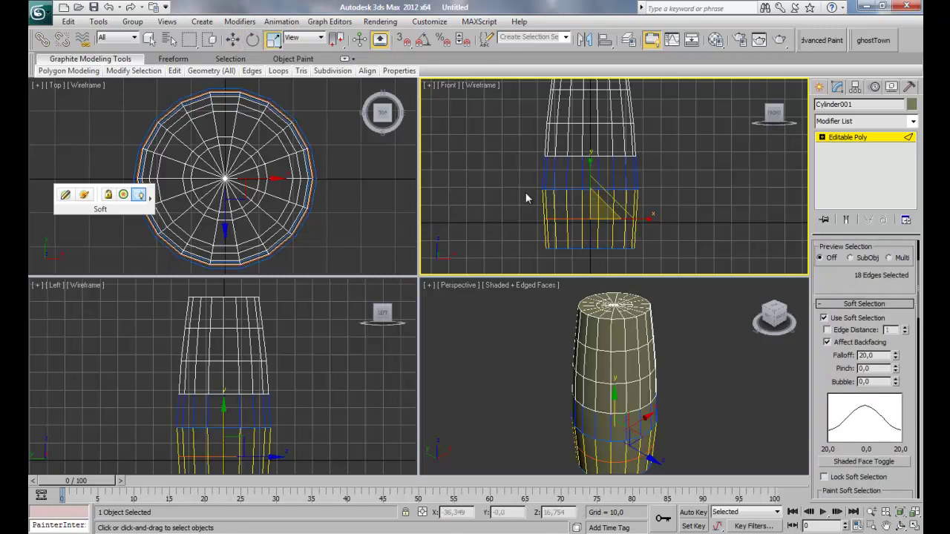
left_click(245, 175)
left_click_drag(234, 173, 214, 168)
Select the bottom rim edge loop and move it up about 6.7 units with Soft Selection on in the Front view
left_click(571, 249)
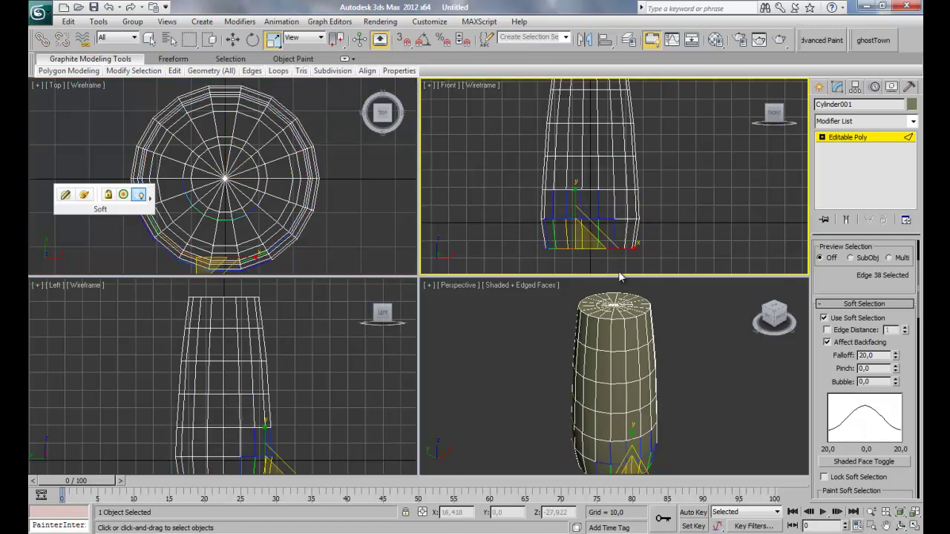
scroll(627, 228, "up", 4)
left_click_drag(836, 272, 835, 332)
left_click(880, 296)
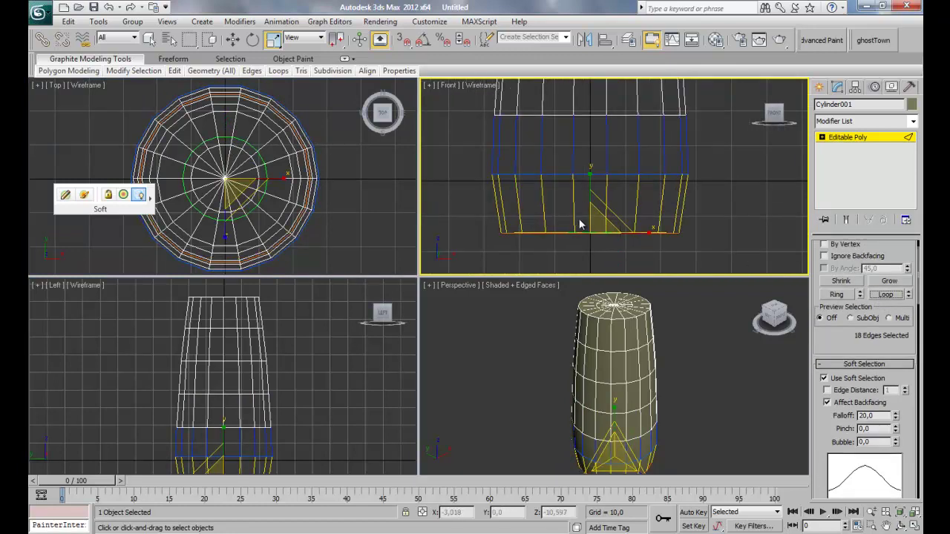
left_click(847, 378)
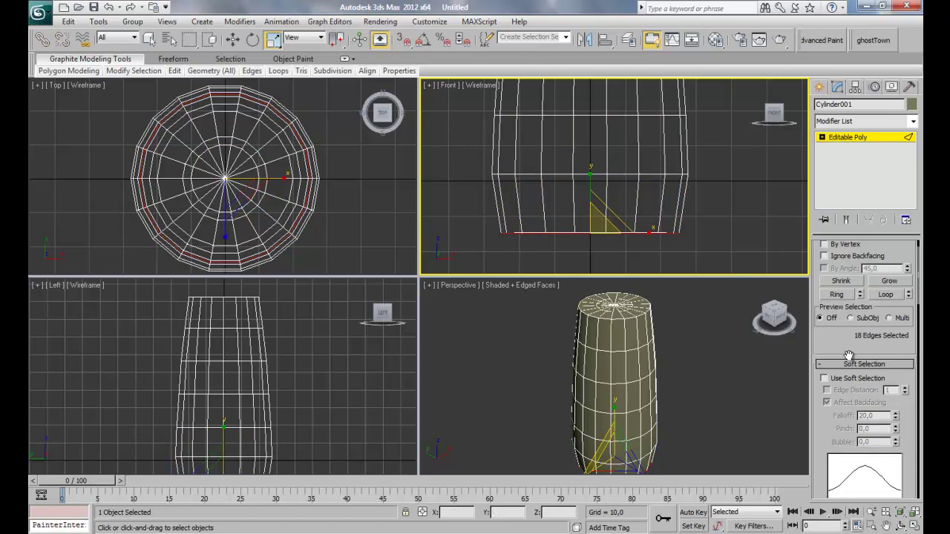
left_click(851, 381)
key("w")
left_click_drag(588, 194, 588, 170)
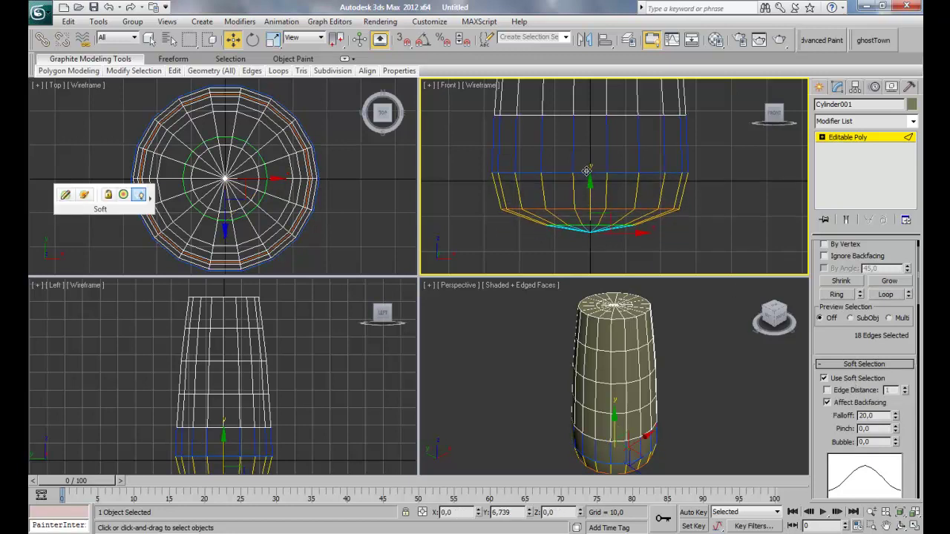
Loop-select the inner ring of the bottom cap and move it down to about Z -22.9 with Soft Selection off
left_click(591, 229)
left_click(590, 225)
scroll(594, 236, "up", 5)
middle_click_drag(586, 216, 610, 203)
scroll(906, 268, "up", 2)
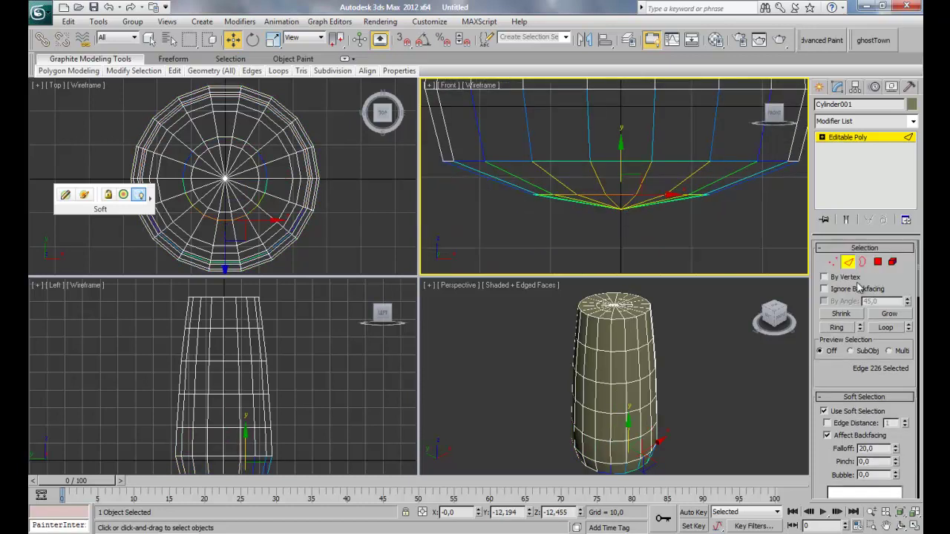
left_click(824, 412)
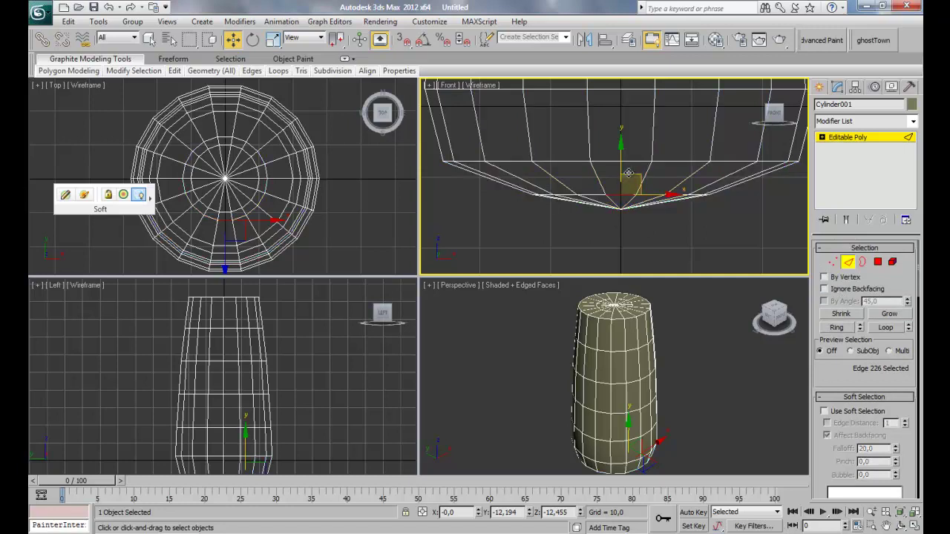
left_click(886, 328)
left_click_drag(620, 168, 638, 242)
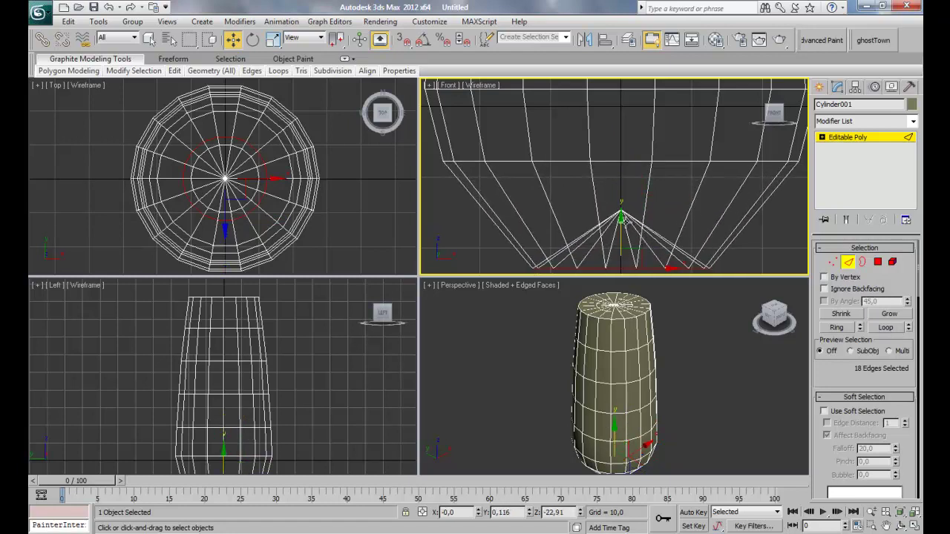
Select the bottom cap's center vertex and move it down to about Z -26.8 in the Front view
left_click(831, 262)
middle_click_drag(628, 179, 607, 97)
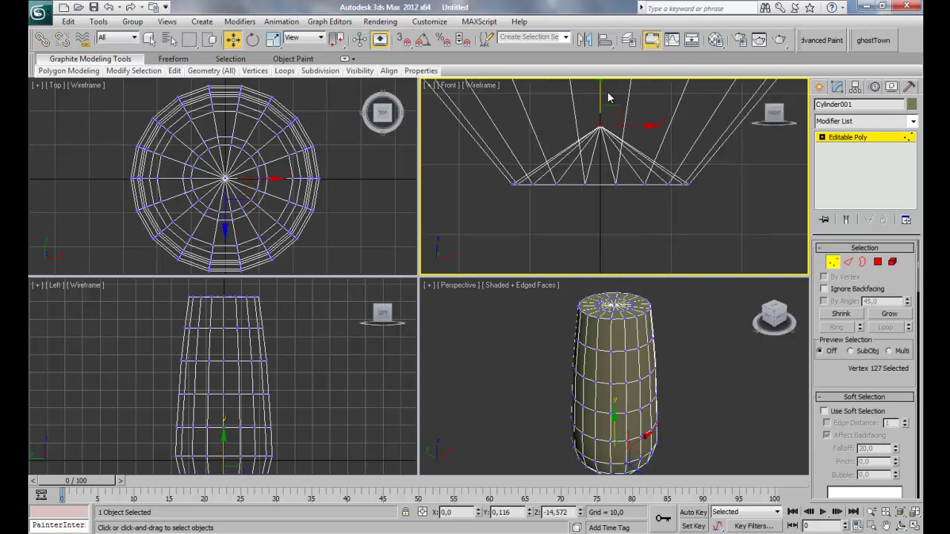
left_click_drag(600, 89, 621, 177)
scroll(618, 206, "down", 6)
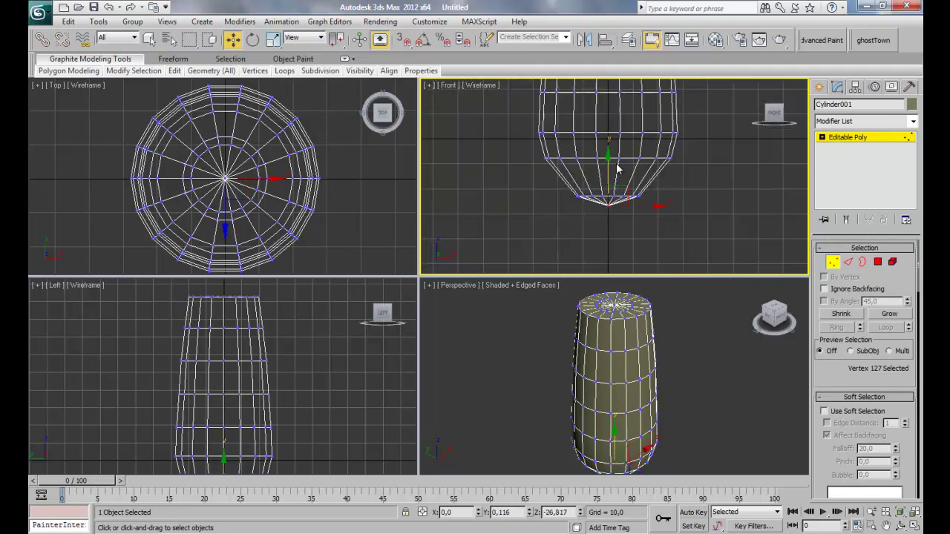
Select the two vertex rings above the tapered base, enable Soft Selection and scale them uniformly to 94% in the Top view
scroll(617, 205, "up", 4)
left_click_drag(683, 181, 518, 225)
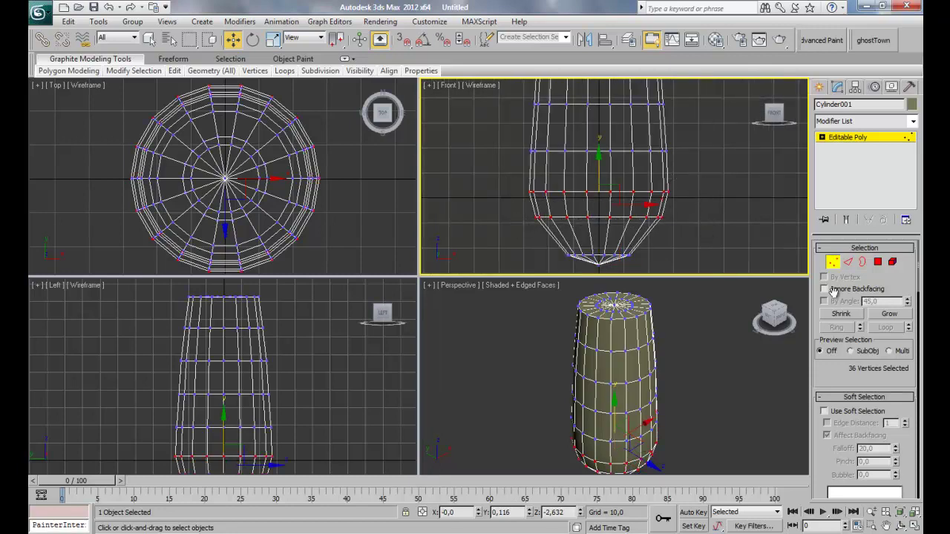
left_click(824, 411)
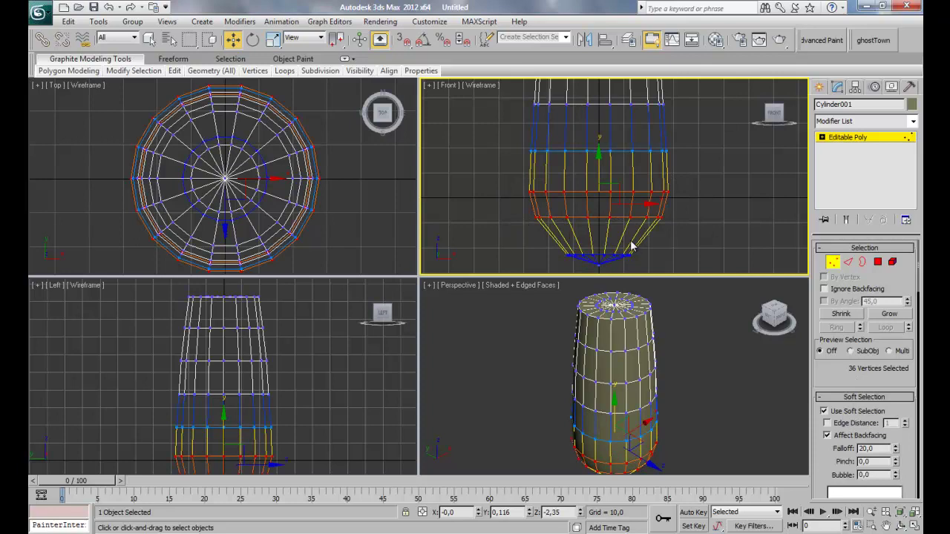
right_click(300, 148)
key("r")
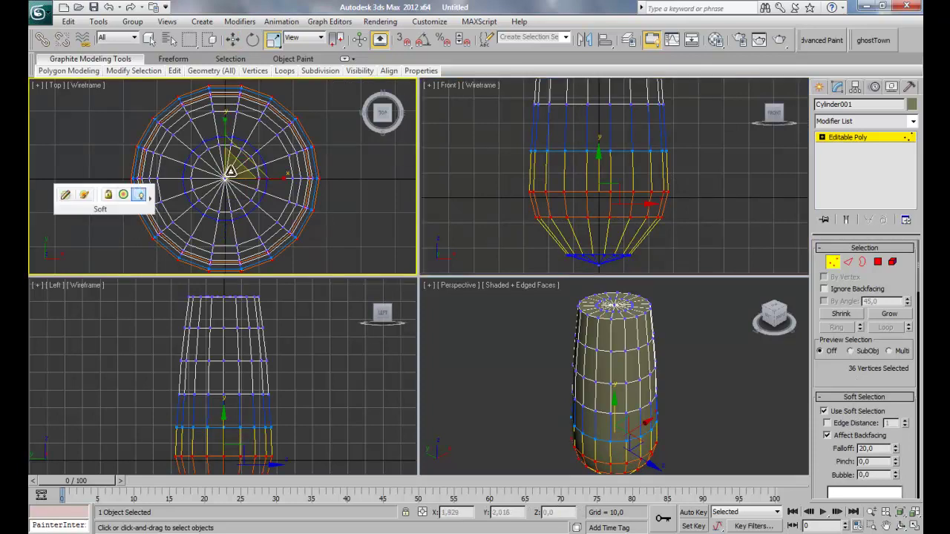
left_click_drag(230, 171, 231, 176)
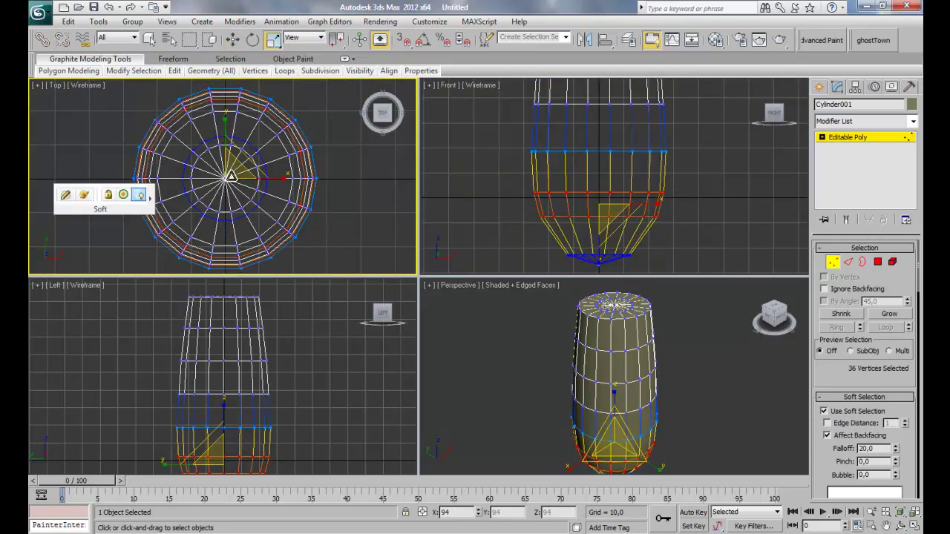
Maximize the Perspective view, exit vertex editing, hide the edged faces and examine the body's silhouette from several angles
right_click(676, 187)
scroll(695, 185, "down", 2)
middle_click_drag(662, 313, 654, 291)
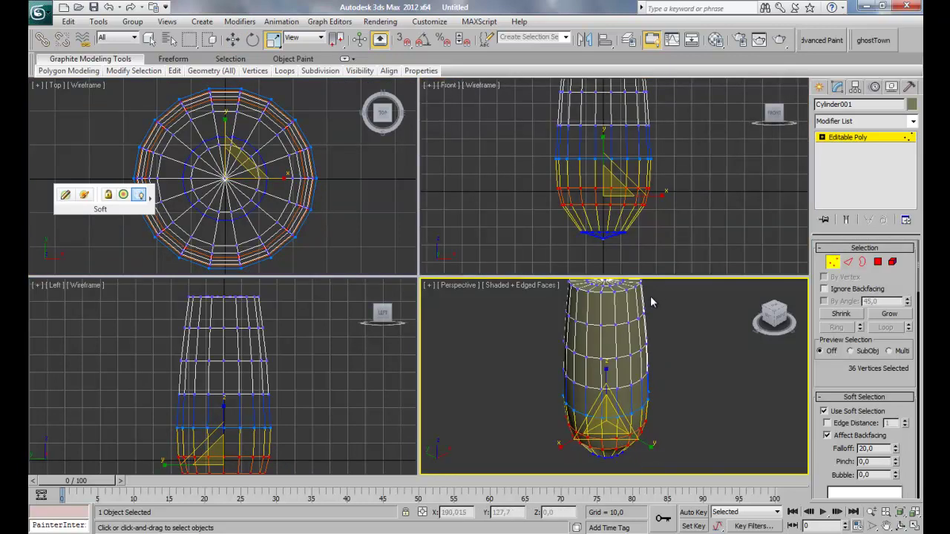
key("alt+w")
middle_click_drag(403, 314, 517, 334, "alt")
mouse_move(371, 286)
middle_mouse_down("alt")
mouse_move(368, 299)
mouse_move(358, 275)
middle_mouse_up("alt")
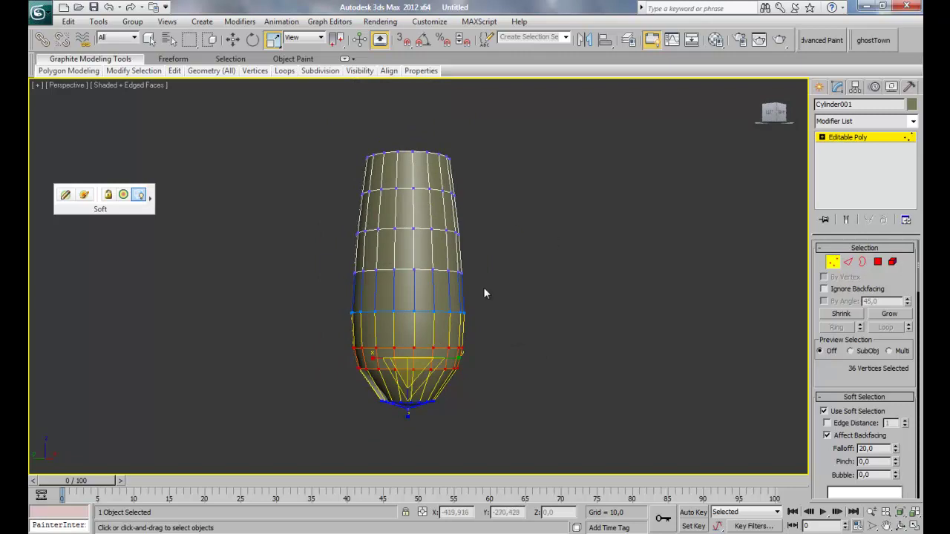
left_click(522, 312)
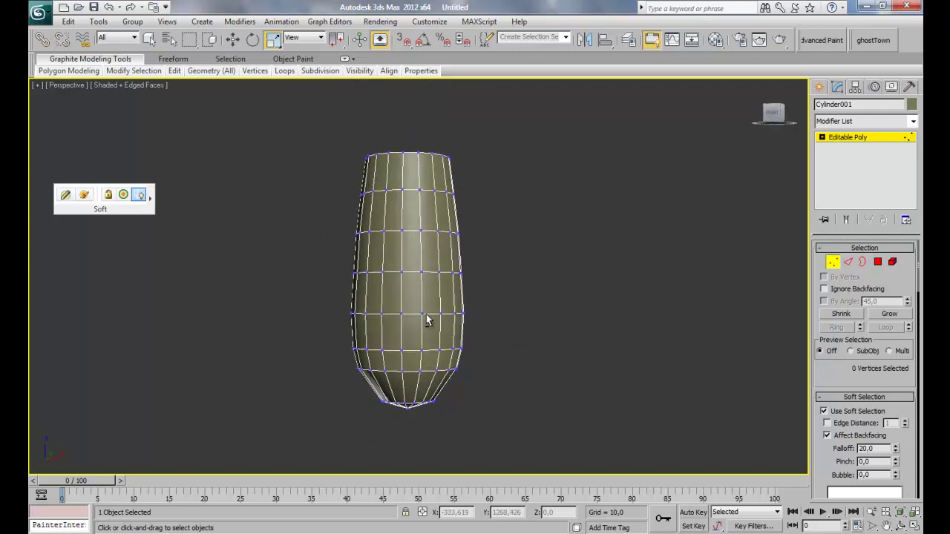
key("F4")
key("1")
mouse_move(595, 275)
middle_mouse_down("alt")
mouse_move(570, 290)
mouse_move(494, 269)
mouse_move(373, 288)
mouse_move(329, 272)
mouse_move(483, 282)
mouse_move(541, 341)
mouse_move(556, 376)
mouse_move(691, 359)
mouse_move(642, 284)
mouse_move(334, 280)
middle_mouse_up("alt")
mouse_move(442, 283)
middle_mouse_down("alt")
mouse_move(208, 284)
mouse_move(503, 278)
middle_mouse_up("alt")
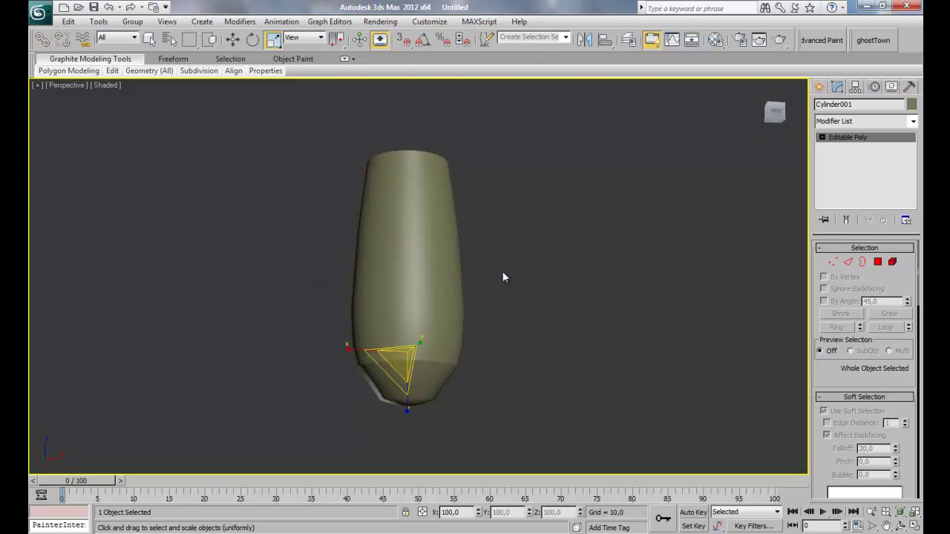
Preview the closed body with NURMS smoothing and turn the smoothing off again
right_click(412, 287)
left_click(365, 139)
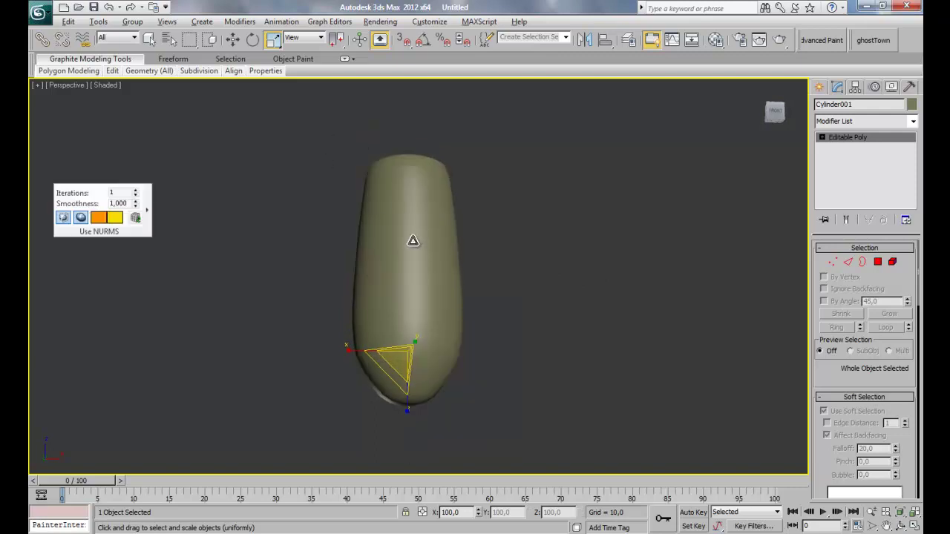
mouse_move(402, 241)
middle_mouse_down("alt")
mouse_move(359, 272)
mouse_move(601, 240)
mouse_move(667, 253)
middle_mouse_up("alt")
right_click(442, 277)
left_click(394, 145)
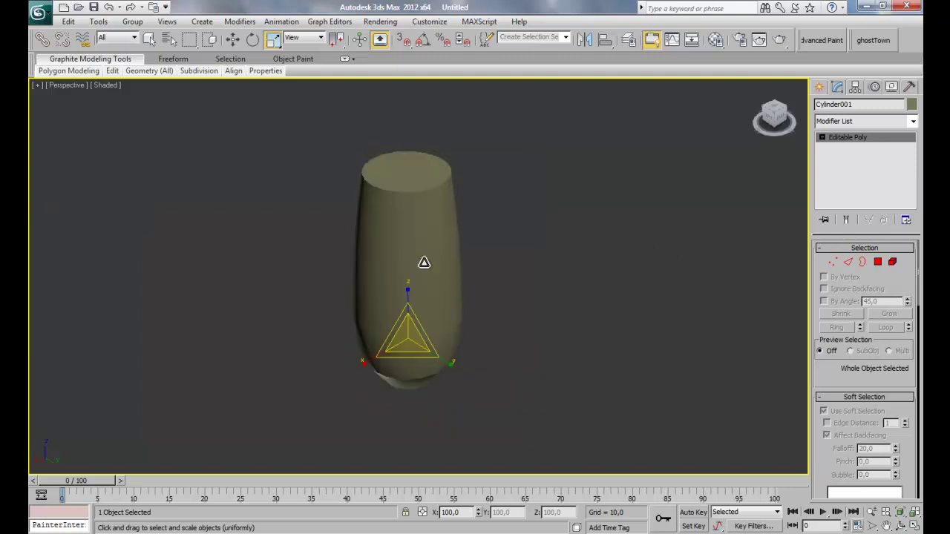
Show edged faces, enter edge editing with Ignore Backfacing enabled, and set the selection region to circular
scroll(438, 289, "up", 5)
scroll(445, 300, "down", 3)
key("F4")
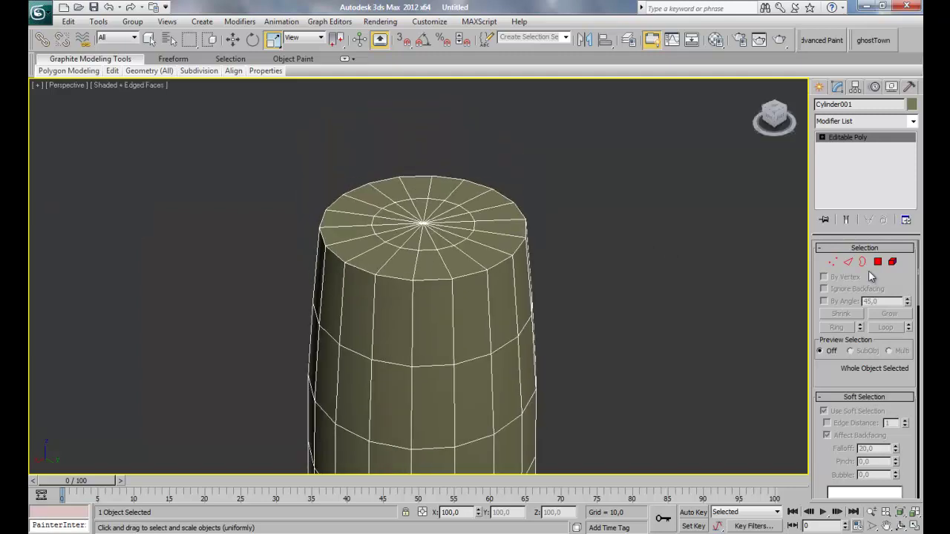
left_click(850, 263)
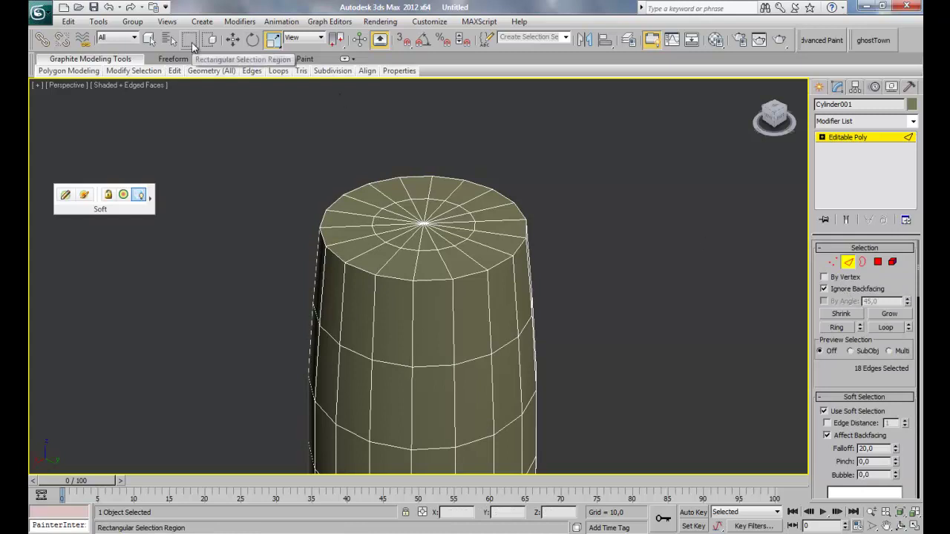
left_click_drag(190, 40, 193, 86)
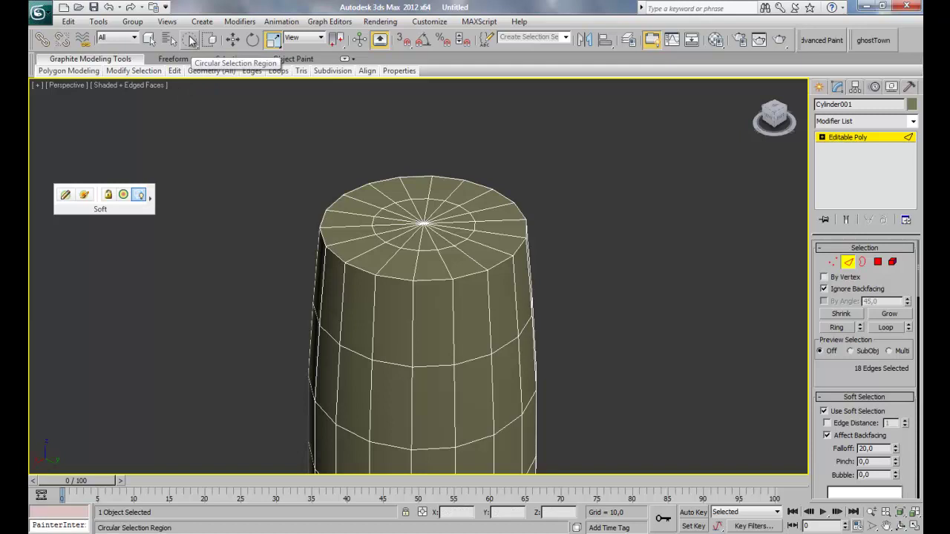
Select the top cap's inner edges with a circular region and Soft Selection off, and delete them to open the top
middle_click_drag(428, 253, 433, 272, "alt")
middle_click_drag(434, 272, 430, 263)
scroll(429, 265, "up", 3)
left_click(425, 310)
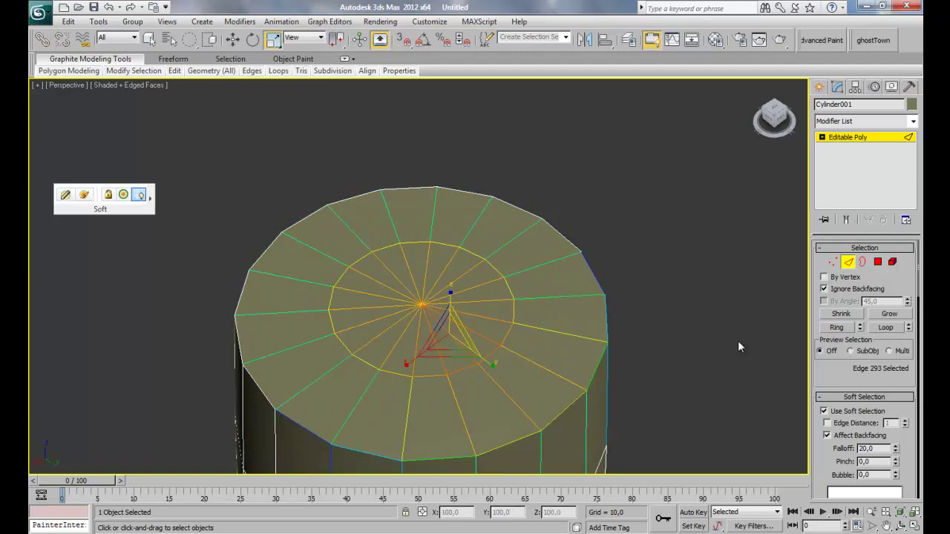
left_click(824, 412)
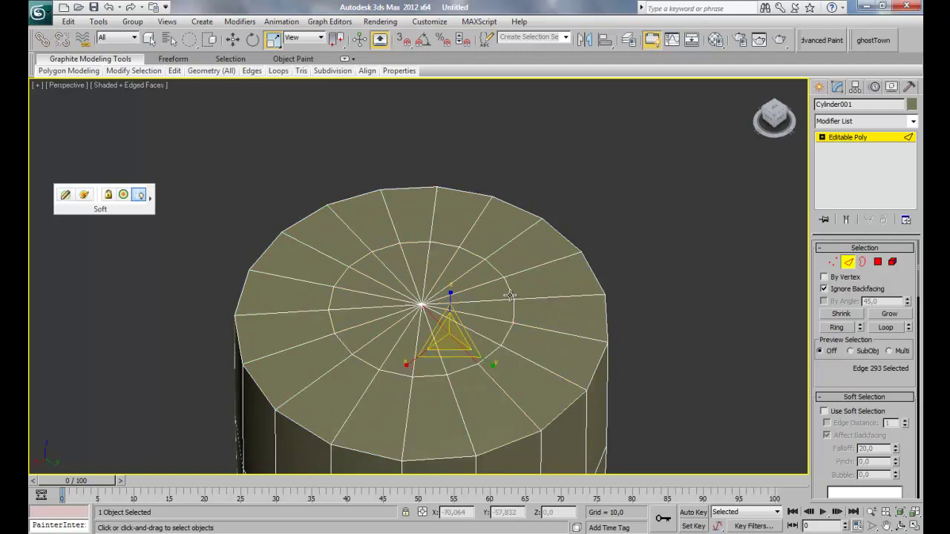
key("q")
left_click(425, 315)
left_click_drag(345, 237, 337, 232)
key("Delete")
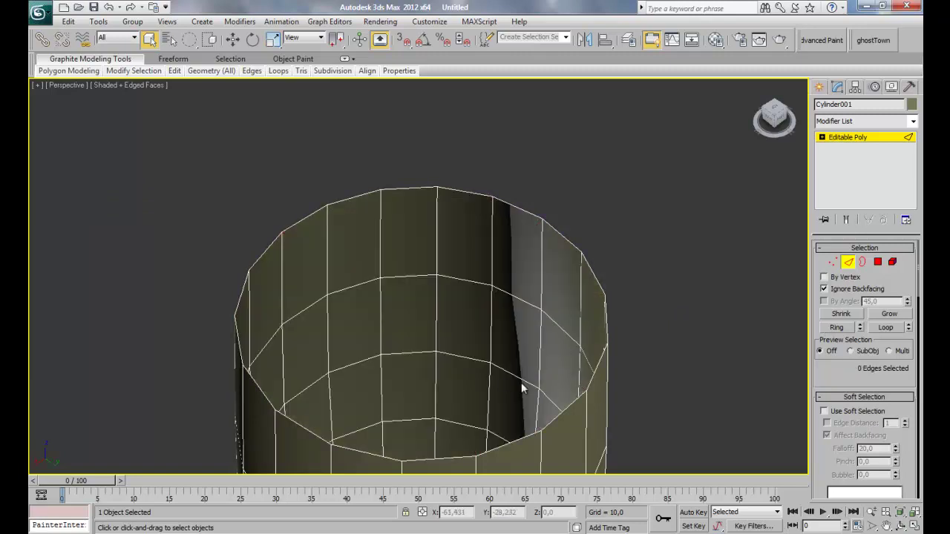
Preview the open-topped body with NURMS smoothing and turn the smoothing off again
middle_click_drag(539, 390, 498, 261)
scroll(498, 261, "down", 4)
middle_click_drag(448, 356, 357, 300, "alt")
right_click(430, 311)
left_click(393, 154)
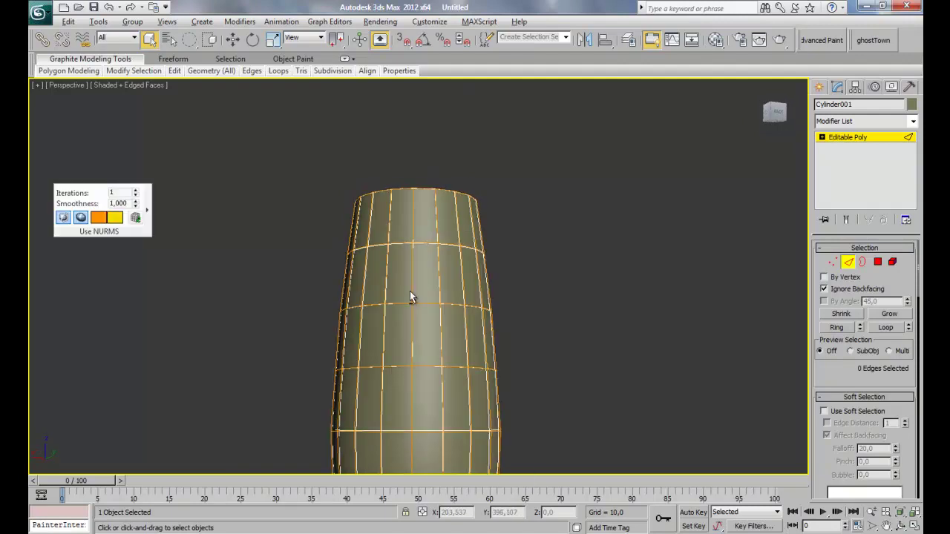
right_click(417, 335)
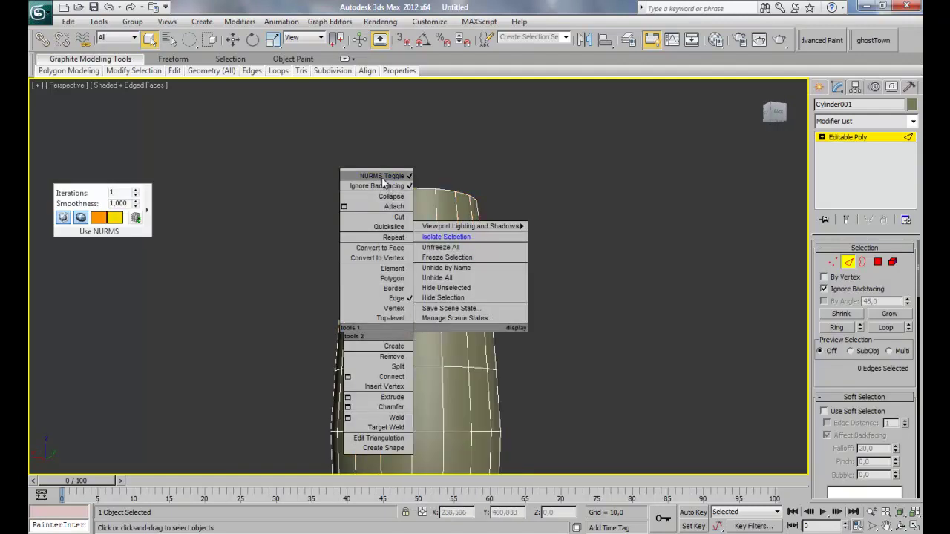
left_click(380, 175)
Exit edge editing to return to the whole Editable Poly object and frame the full body in the Perspective view
middle_click_drag(435, 267, 456, 286, "alt")
middle_click_drag(372, 287, 470, 291, "alt")
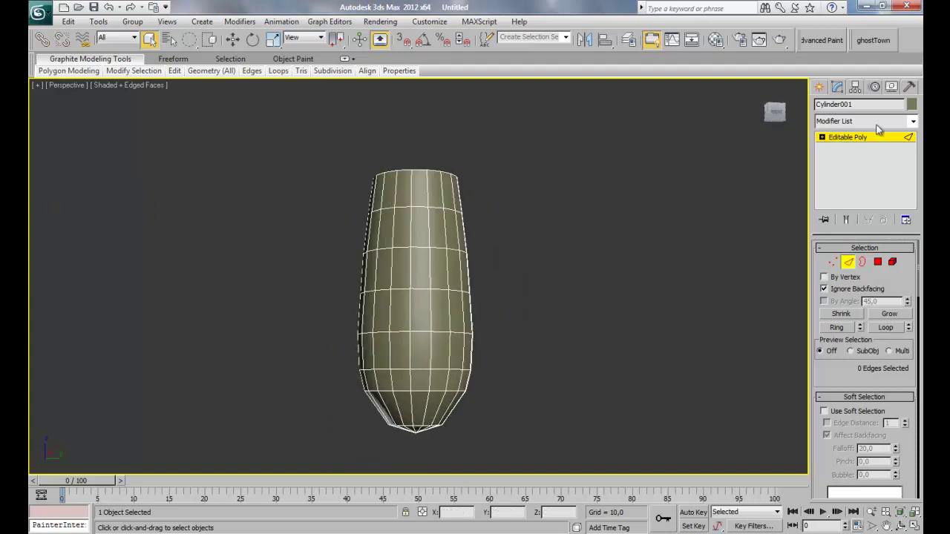
left_click(875, 138)
middle_click_drag(392, 299, 451, 280, "alt")
middle_click_drag(450, 279, 468, 313)
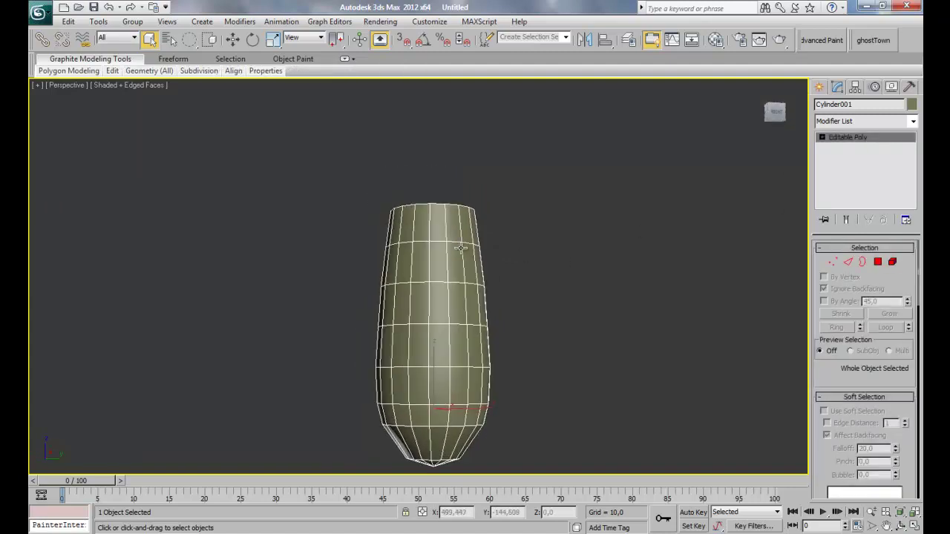
Create a standard sphere with a radius of about 57, centred on the body in the Top view
key("alt+w")
key("z")
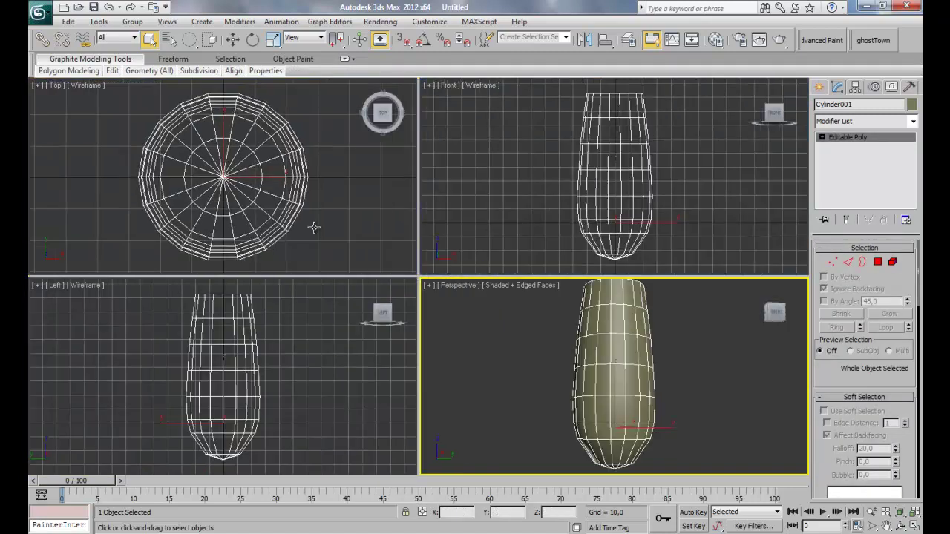
left_click(239, 207)
key("alt+w")
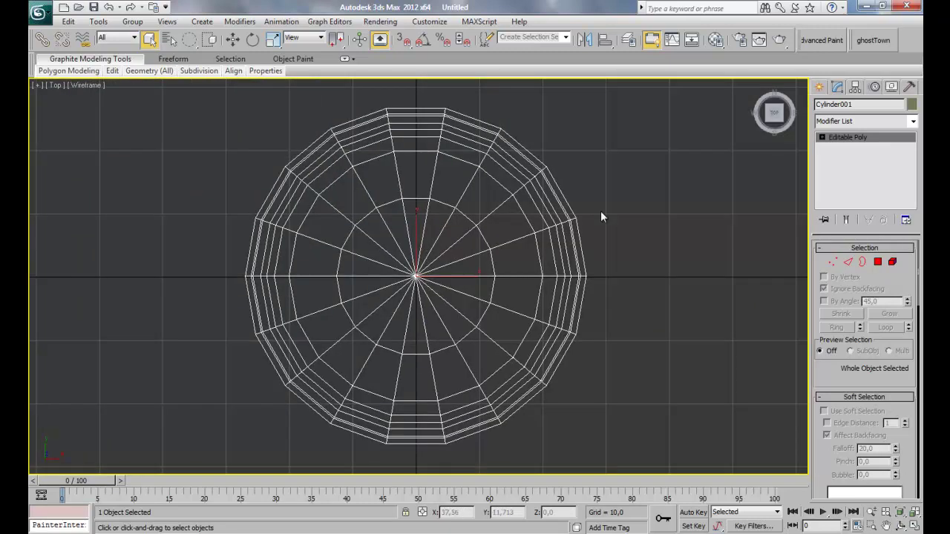
scroll(459, 240, "down", 3)
left_click(820, 87)
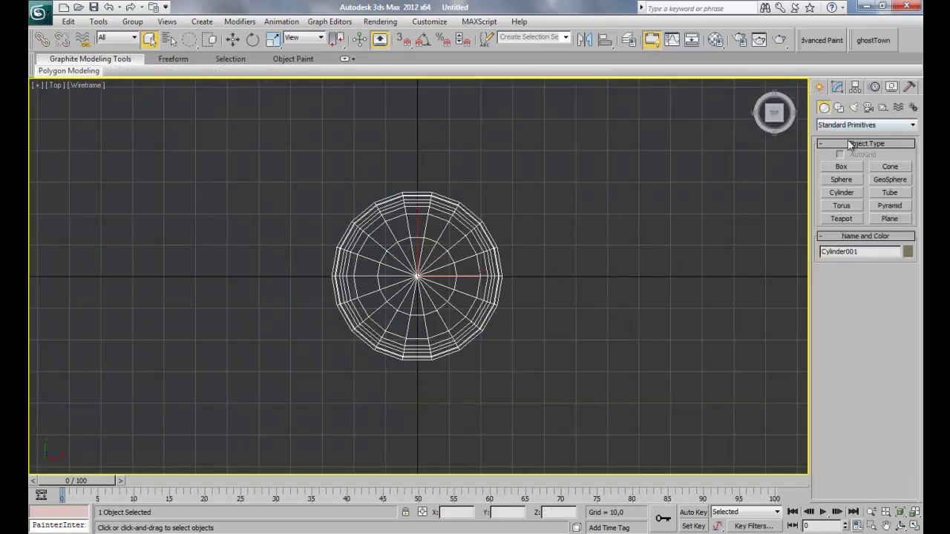
left_click(842, 180)
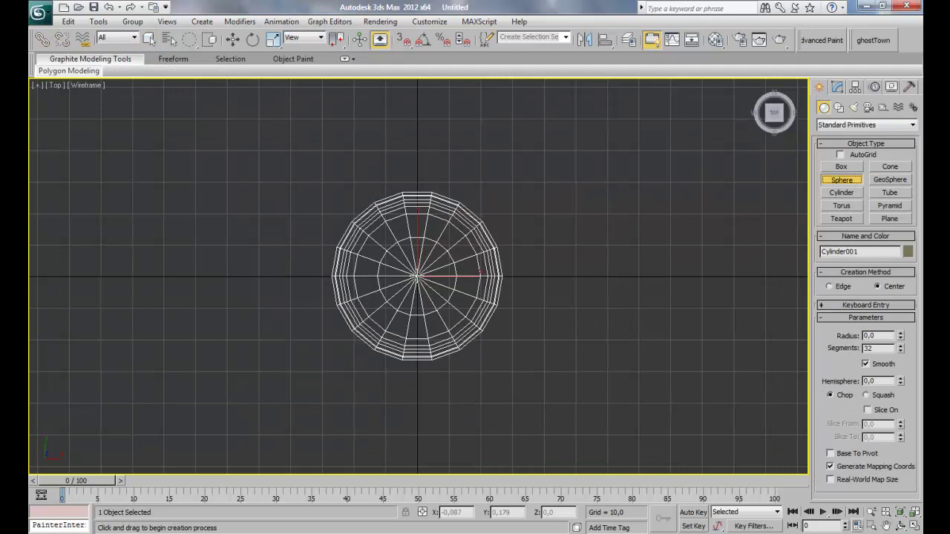
left_click_drag(418, 276, 256, 194)
right_click(255, 194)
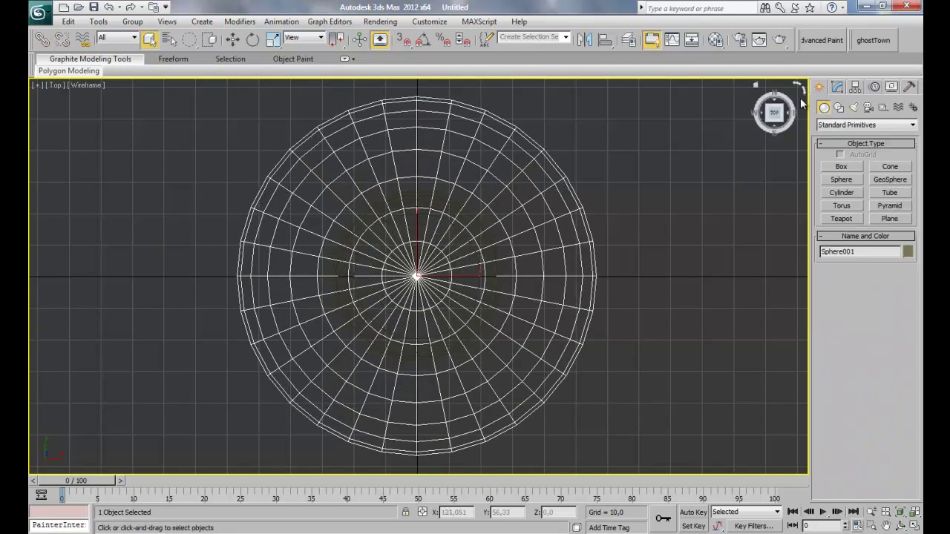
Raise the sphere in the Front view to sit over the body's upper end, at about Z 82
left_click(837, 87)
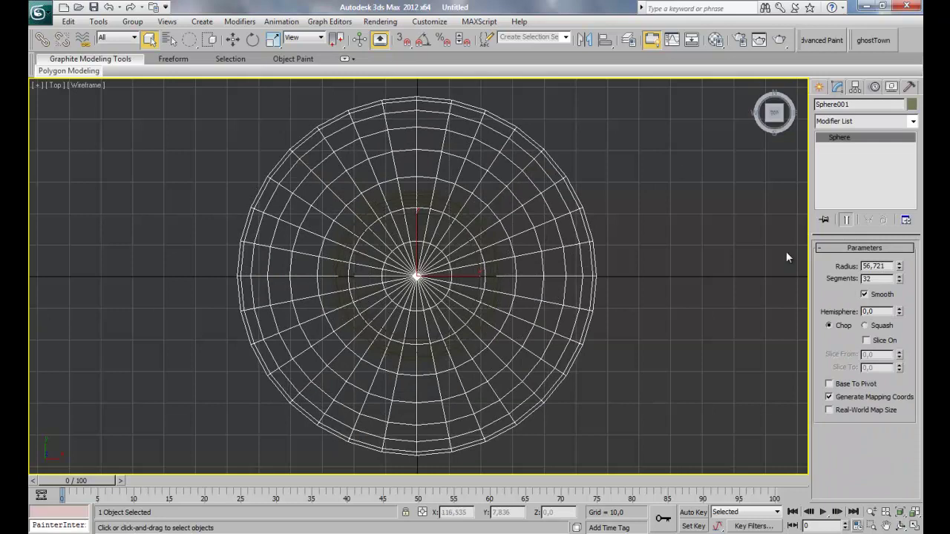
right_click(238, 46)
right_click(666, 204)
left_click(756, 170)
key("f")
scroll(492, 292, "down", 3)
scroll(492, 293, "up", 2)
middle_click_drag(410, 276, 415, 367)
left_click_drag(420, 324, 423, 150)
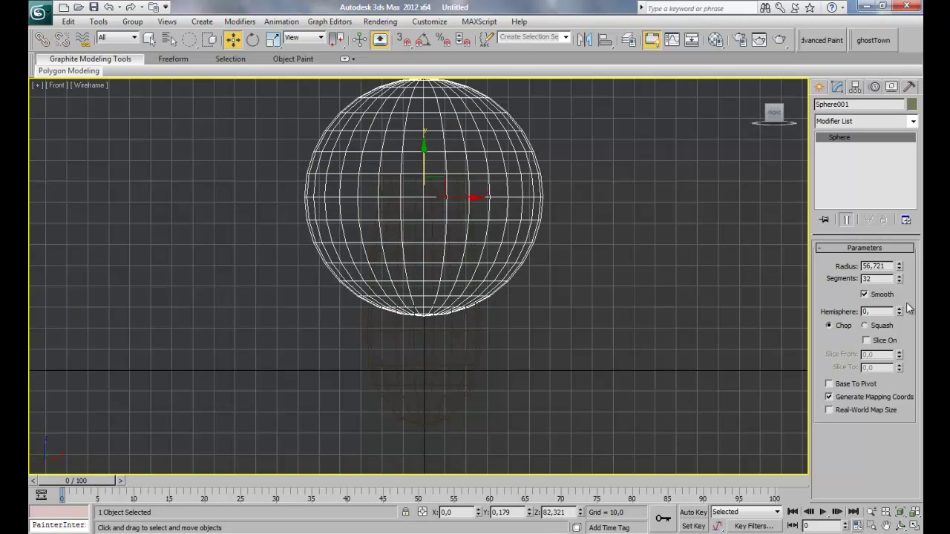
Set the sphere's Hemisphere value to 0,55 to form a cap, and frame cap and body together in Perspective
key("Return")
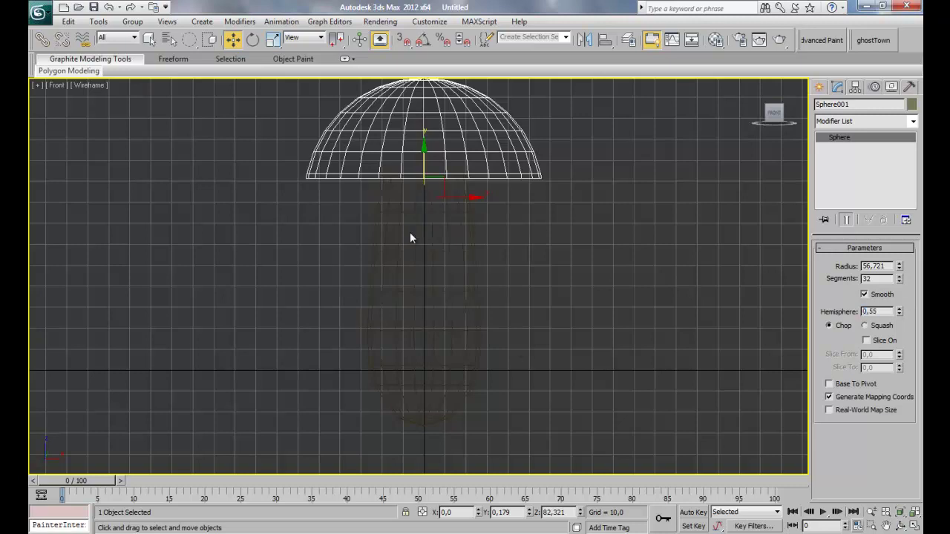
key("alt+w")
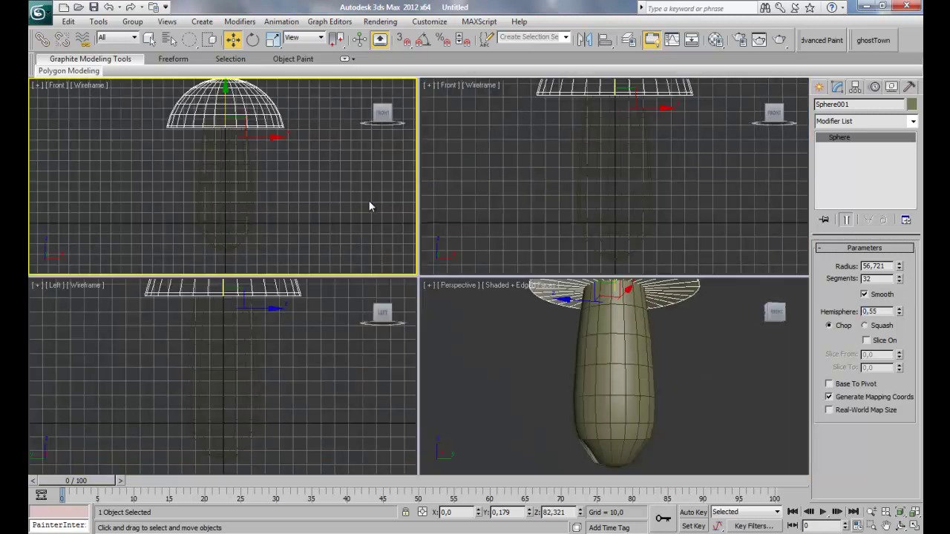
right_click(566, 331)
key("alt+w")
key("z")
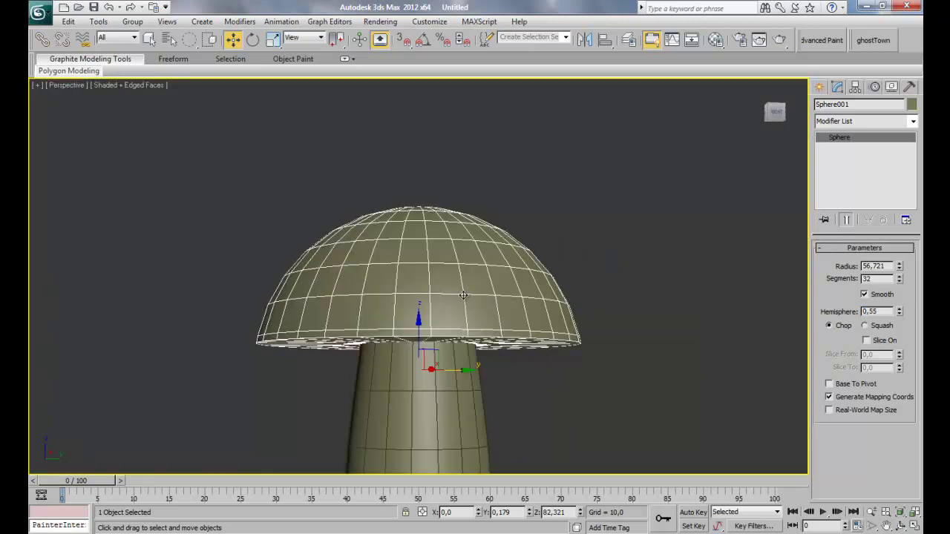
left_click(471, 379)
left_click(554, 294, "ctrl")
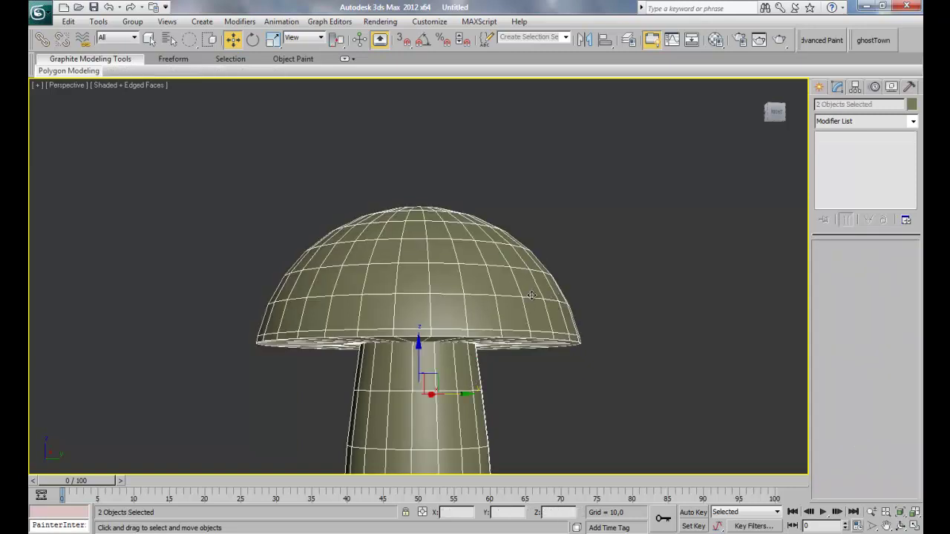
key("z")
Reselect only the cap and enlarge its radius to about 63
left_click(523, 282)
middle_click_drag(513, 289, 481, 273, "alt")
left_click(507, 209)
middle_click_drag(507, 216, 483, 238, "alt")
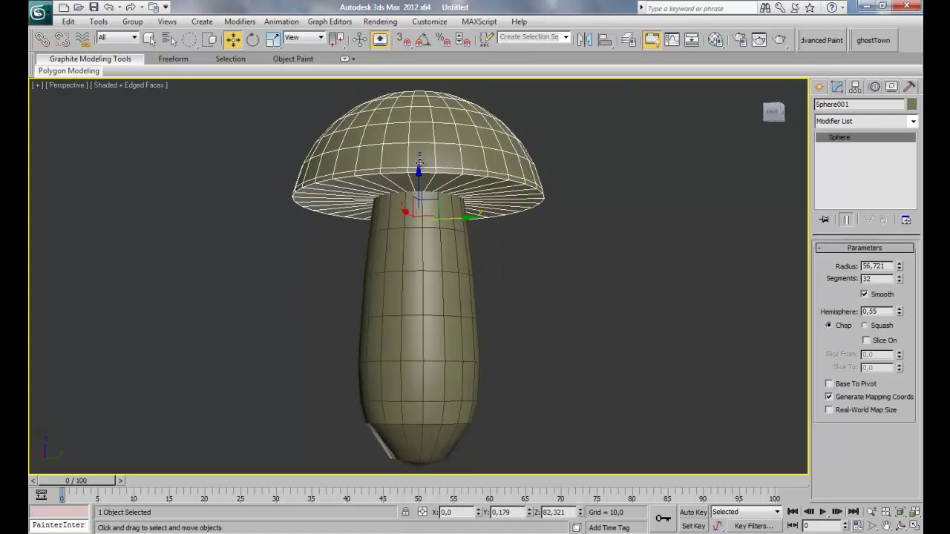
middle_click_drag(354, 176, 356, 182)
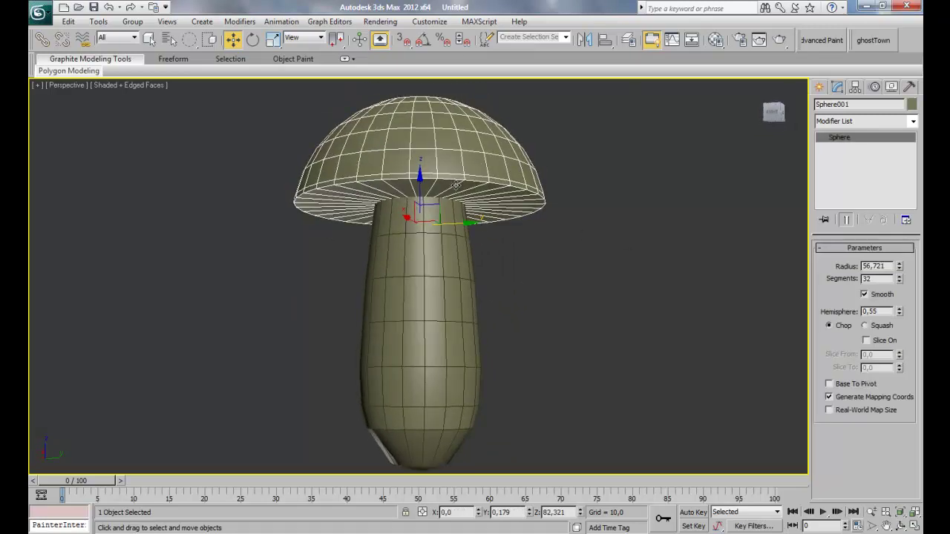
left_click_drag(899, 267, 898, 257)
Lower the cap over the body's open top to about Z 68, and increase its radius to about 64
key("F3")
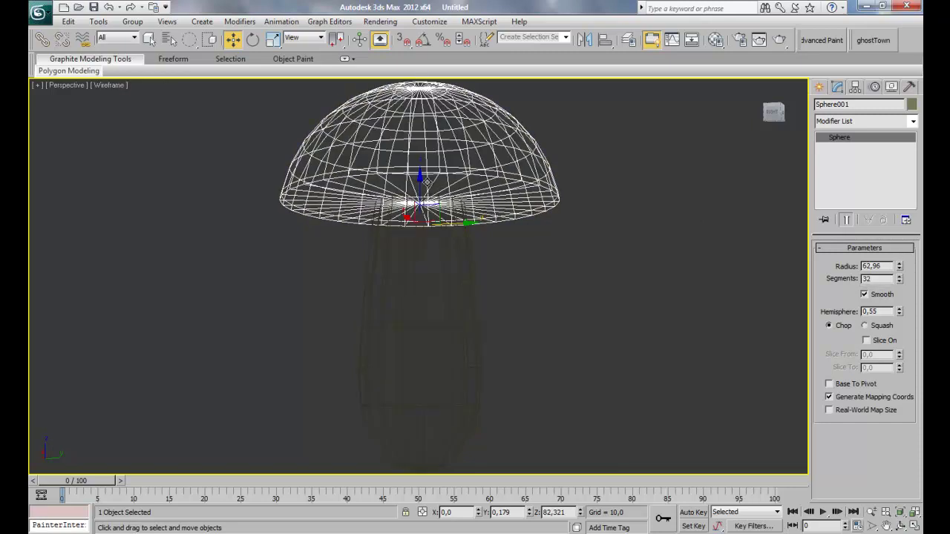
left_click_drag(420, 177, 421, 203)
key("F3")
key("F3")
key("F3")
mouse_move(449, 223)
middle_mouse_down("alt")
mouse_move(453, 243)
mouse_move(388, 255)
middle_mouse_up("alt")
left_click_drag(419, 206, 419, 211)
middle_click_drag(498, 216, 660, 213, "alt")
left_click_drag(901, 266, 900, 257)
middle_click_drag(466, 202, 455, 201, "alt")
Compare the wireframe, shaded and edged-face displays of the cap with and without selection brackets, and return to edged faces
key("j")
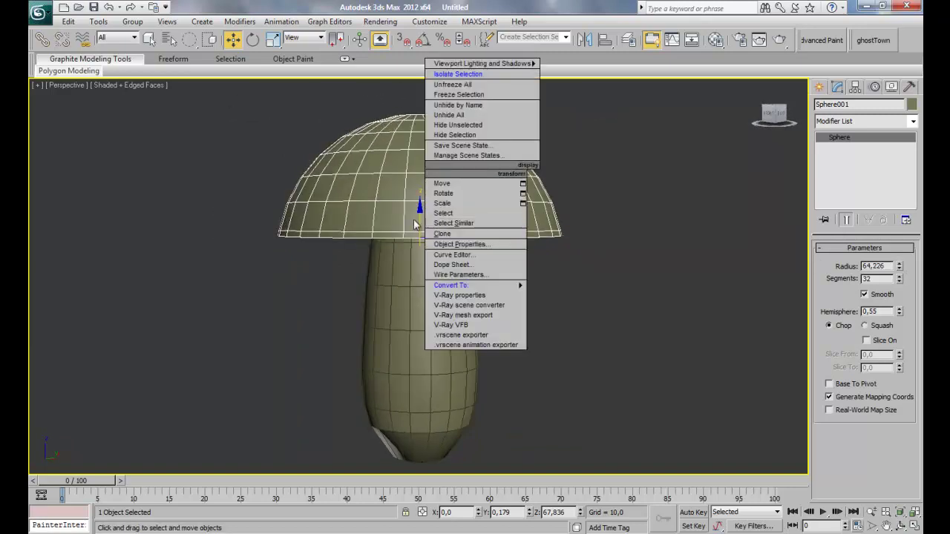
left_click(309, 177)
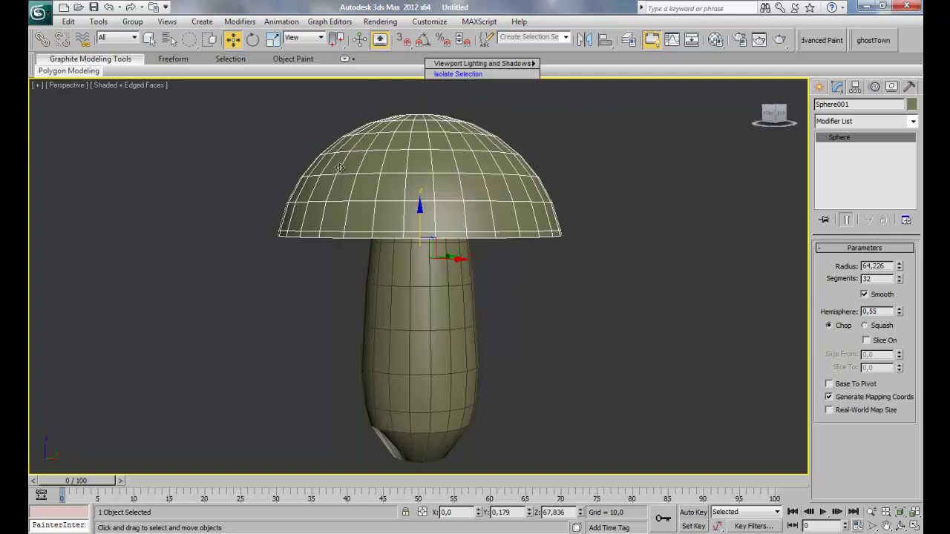
left_click(239, 132)
left_click(392, 195)
key("F3")
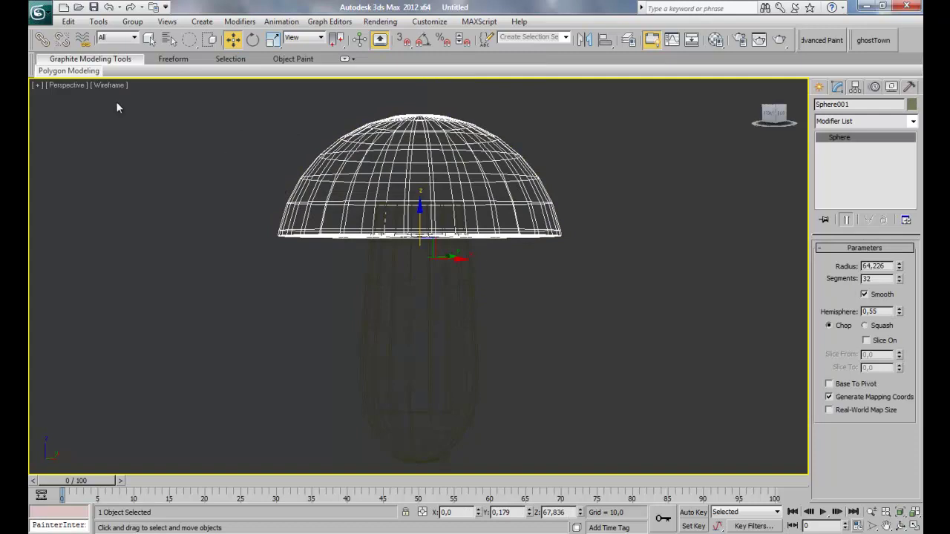
key("F3")
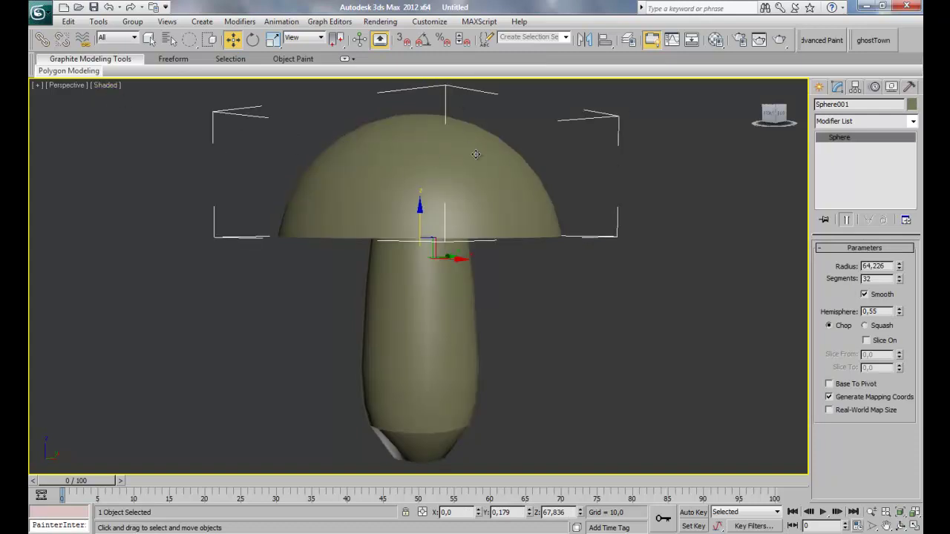
key("j")
key("F4")
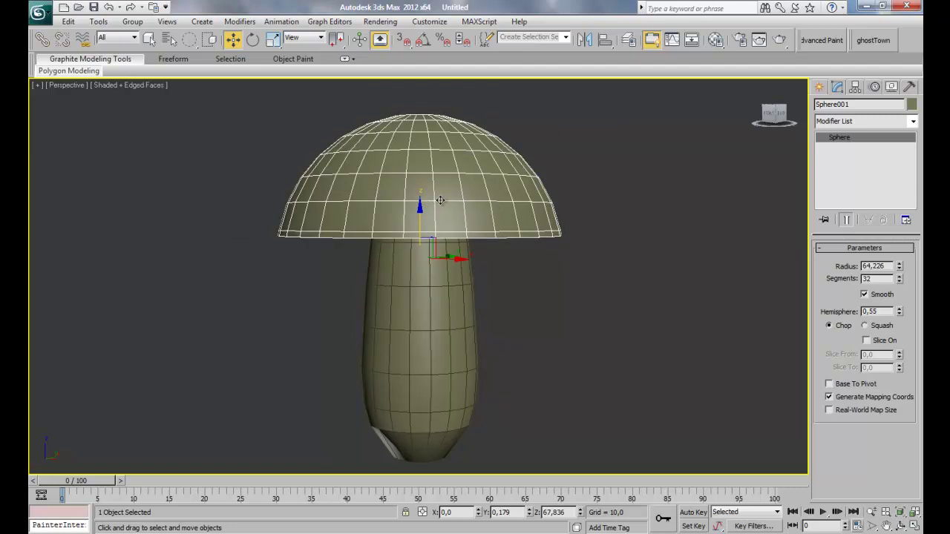
Convert the cap to an Editable Poly and enter edge editing
right_click(475, 196)
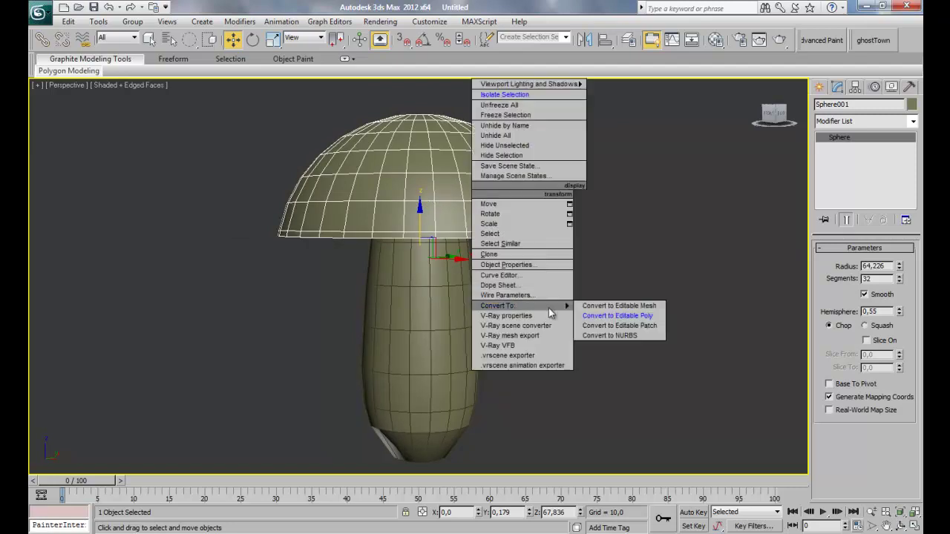
mouse_move(561, 306)
left_click(610, 315)
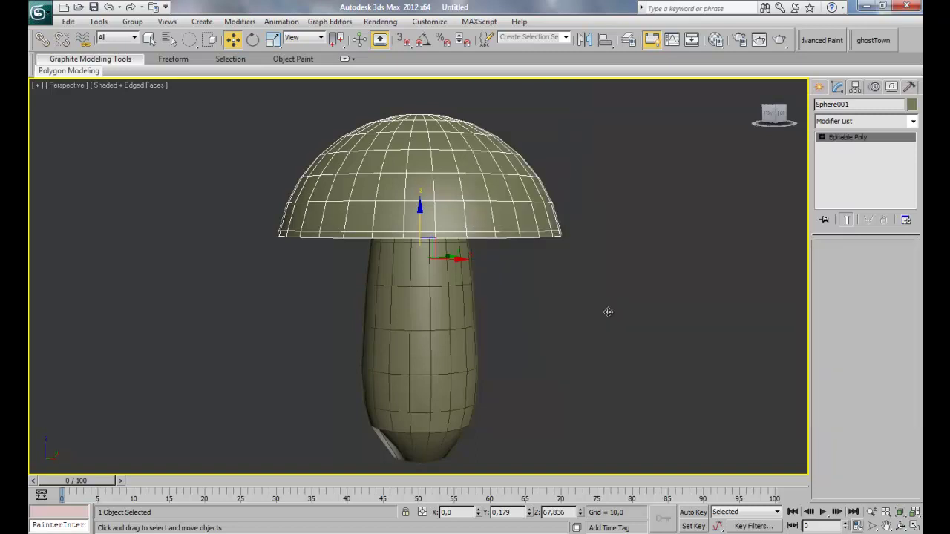
left_click(848, 263)
Examine the edges of the cap's lower rim and underside, and enable Ignore Backfacing
scroll(549, 243, "up", 3)
scroll(483, 237, "up", 1)
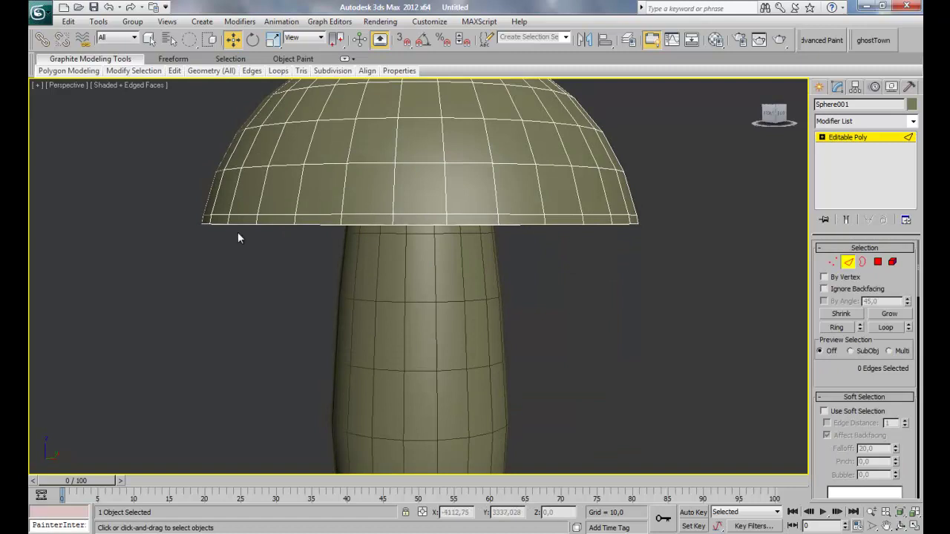
scroll(293, 223, "up", 2)
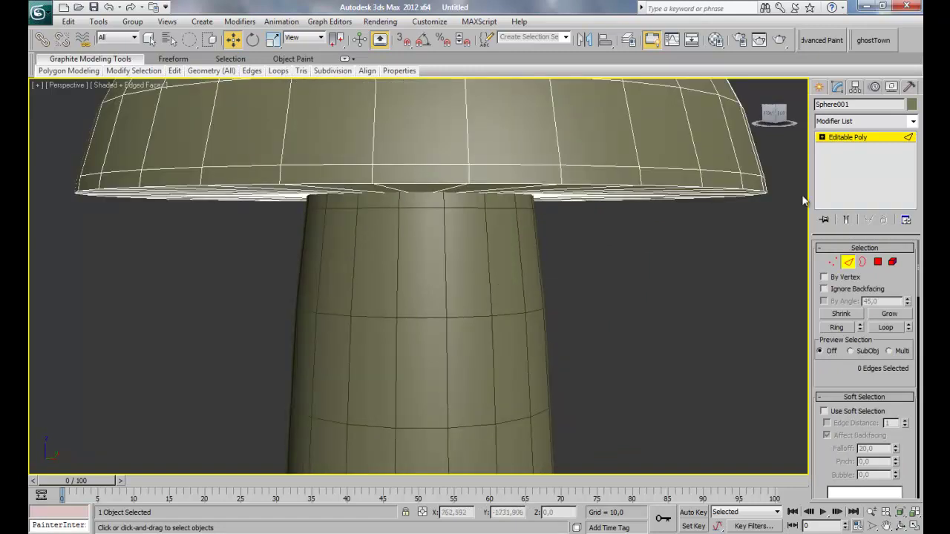
scroll(516, 234, "up", 2)
middle_click_drag(517, 235, 516, 302)
scroll(481, 199, "down", 2)
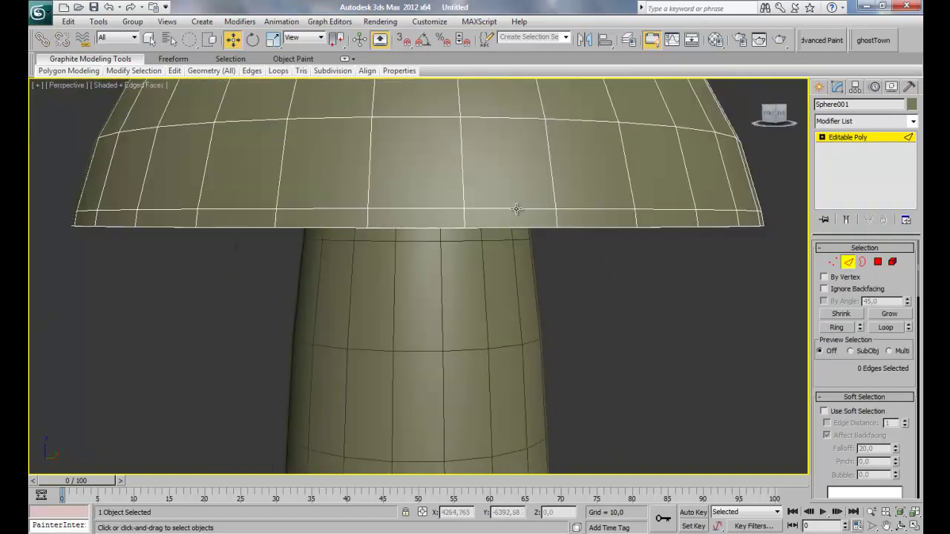
left_click(512, 208)
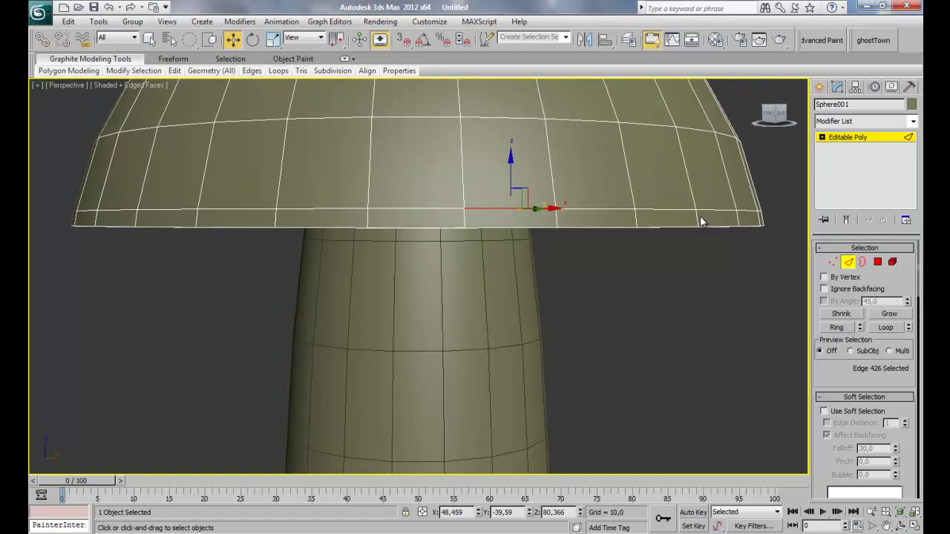
middle_click_drag(651, 238, 484, 195, "alt")
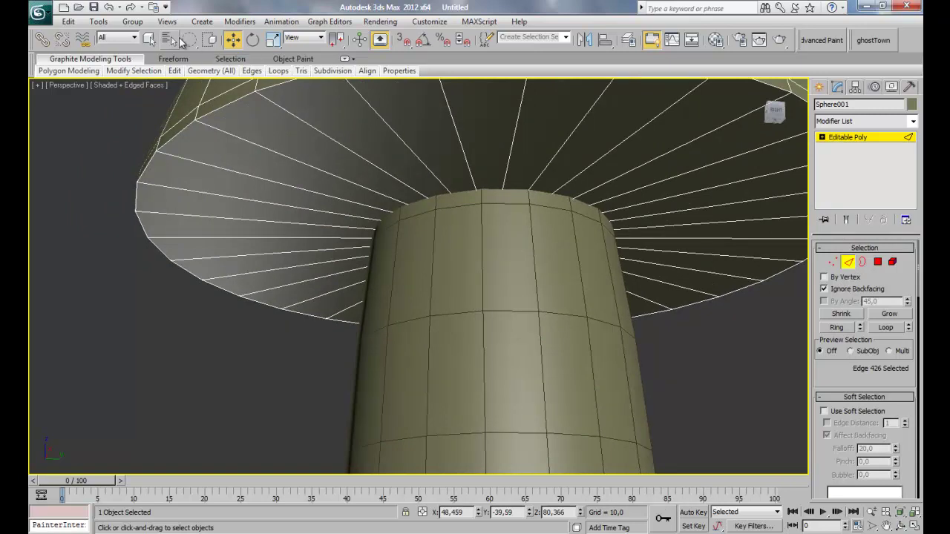
Select all radial edges on the cap's underside in wireframe with a circular region around their centre point
key("F3")
left_click_drag(500, 246, 457, 214)
key("ctrl+z")
key("q")
left_click_drag(507, 245, 437, 208)
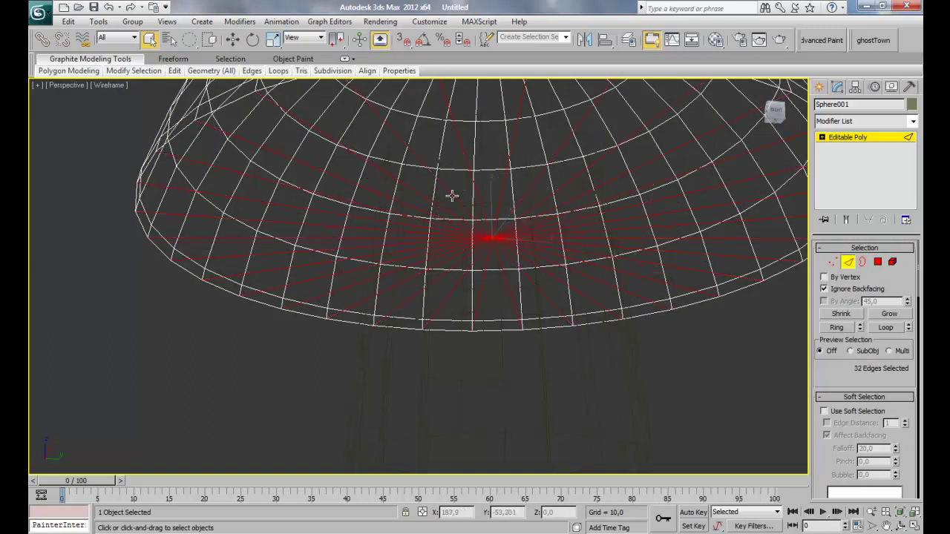
Connect the selected underside edges with 1 segment, Pinch 0 and Slide 90 to add a ring near the rim
scroll(848, 380, "down", 5)
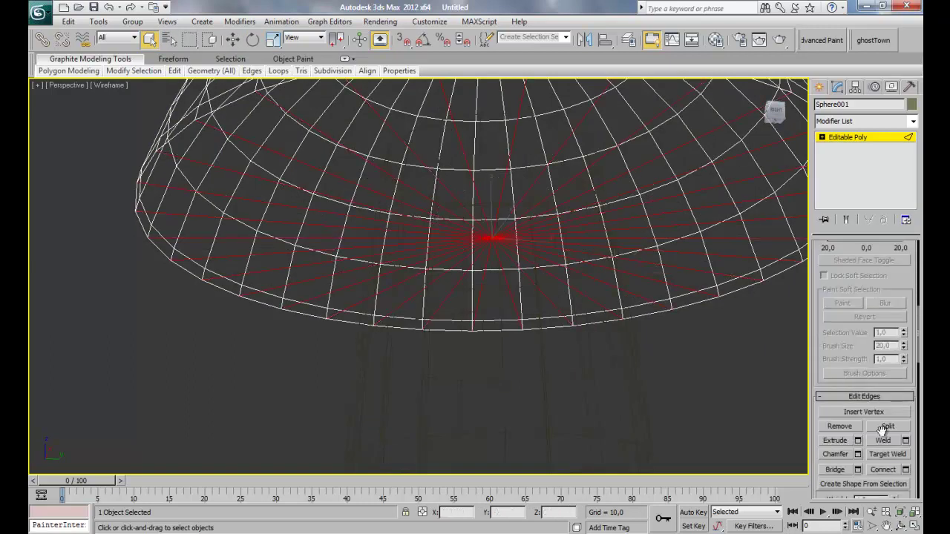
left_click(906, 469)
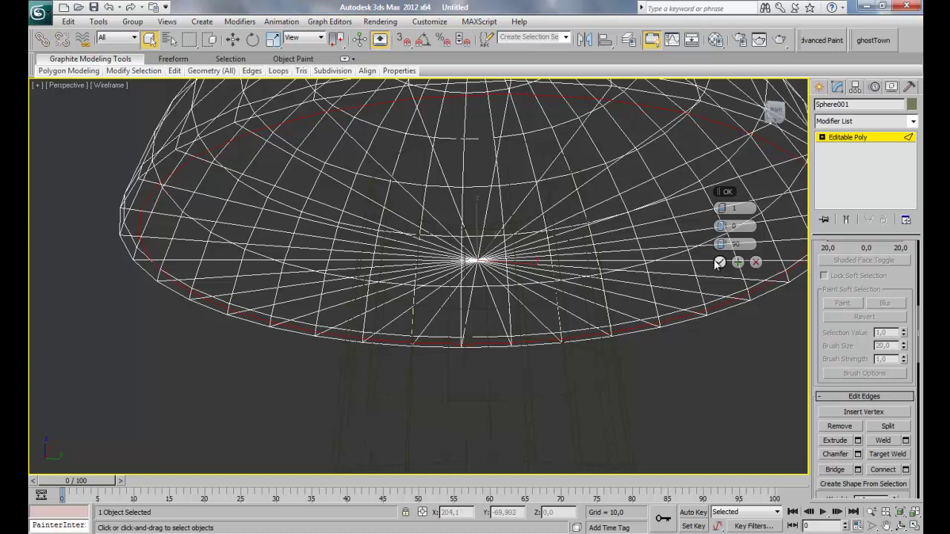
left_click(720, 263)
Leave sub-object editing of the cap and centre its pivot to the object in the Front view
key("f")
key("4")
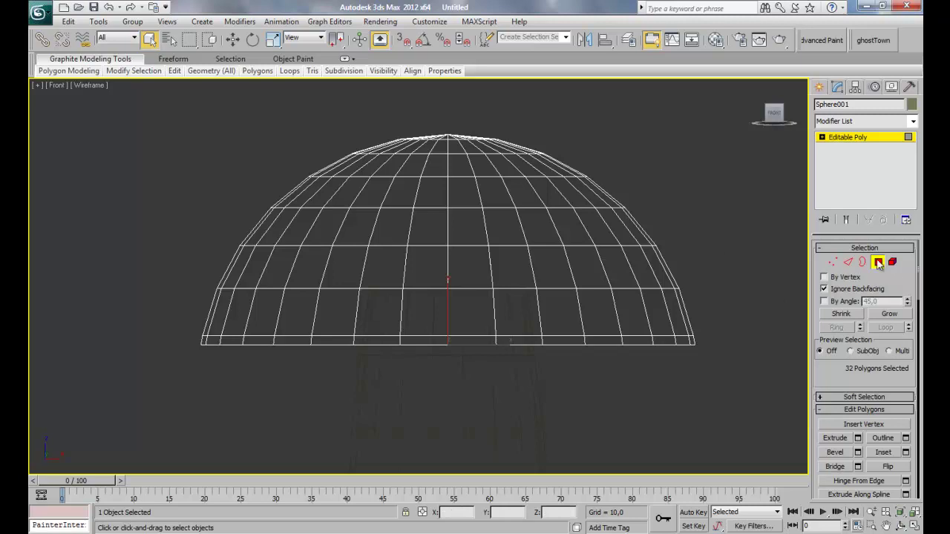
left_click(878, 262)
key("r")
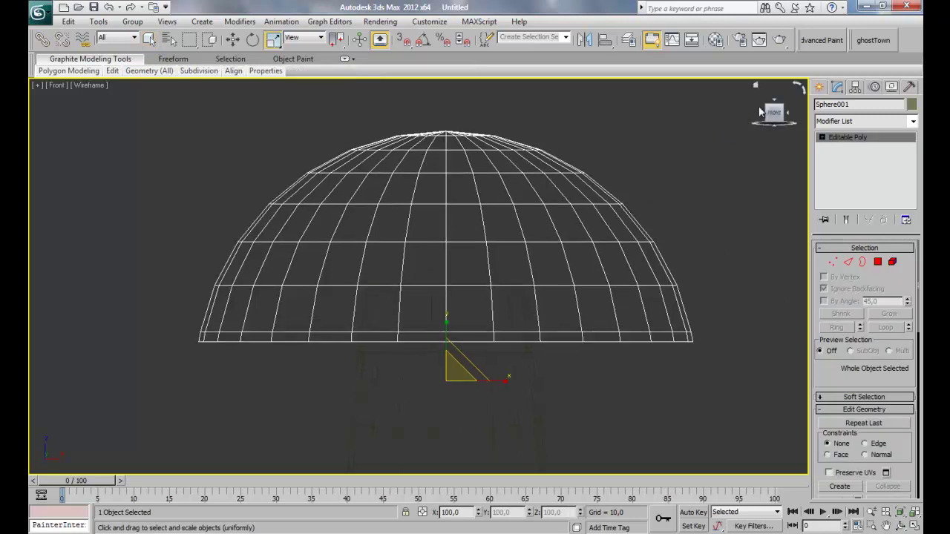
left_click(858, 87)
left_click(857, 166)
left_click(860, 230)
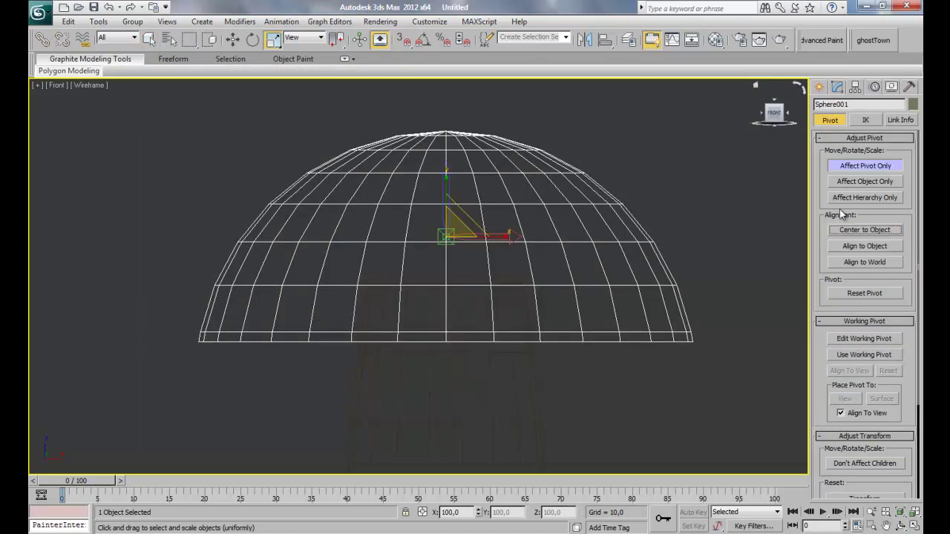
left_click(821, 88)
Flatten the cap by scaling it vertically to 82 percent, and lower it slightly to about Z 103
mouse_move(449, 176)
left_mouse_down()
mouse_move(452, 187)
mouse_move(518, 180)
mouse_move(447, 176)
mouse_move(445, 185)
left_mouse_up()
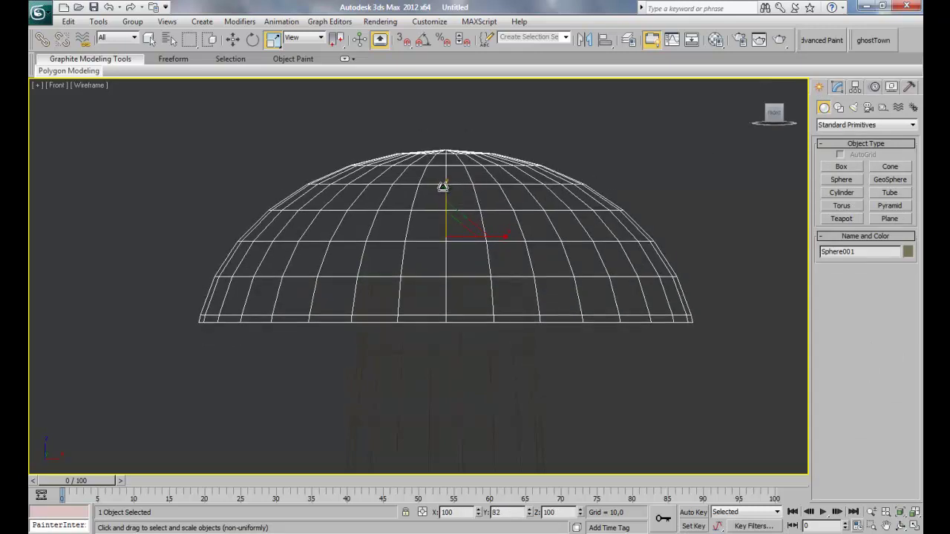
key("w")
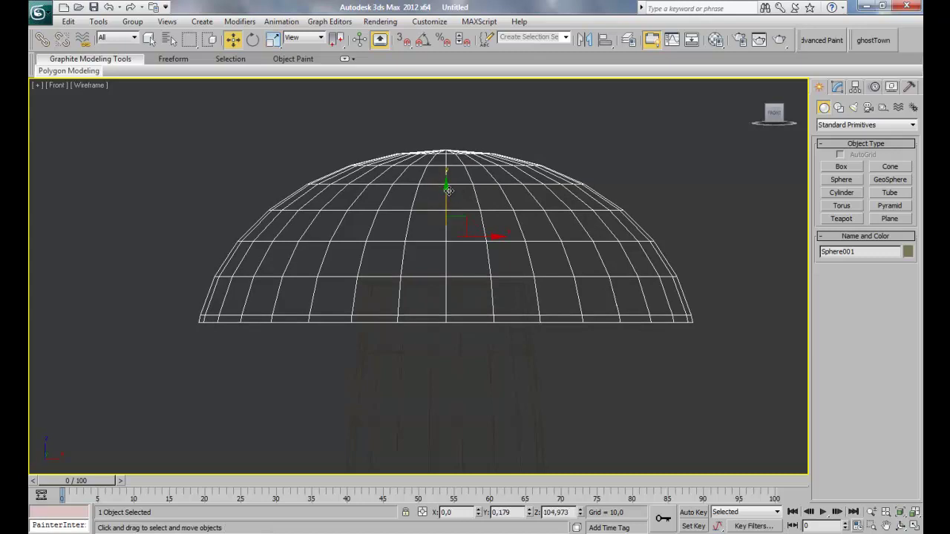
left_click_drag(448, 190, 446, 199)
Show the model shaded in Perspective, framed on the cap, and hide the selection brackets
key("F3")
key("p")
key("z")
middle_click_drag(447, 233, 420, 270, "alt")
type("hj")
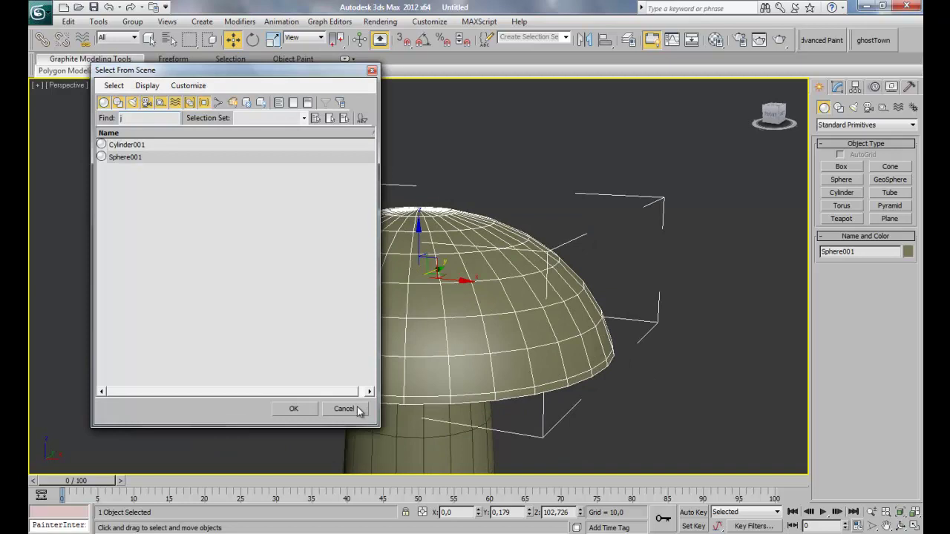
left_click(357, 409)
key("j")
Fine-tune the cap's vertical scale to about 80.85 percent while checking its profile from the side
middle_click_drag(444, 309, 505, 302, "alt")
scroll(460, 300, "down", 3)
key("r")
left_click_drag(415, 204, 418, 203)
middle_click_drag(437, 291, 539, 285, "alt")
scroll(435, 293, "up", 3)
scroll(435, 292, "up", 2)
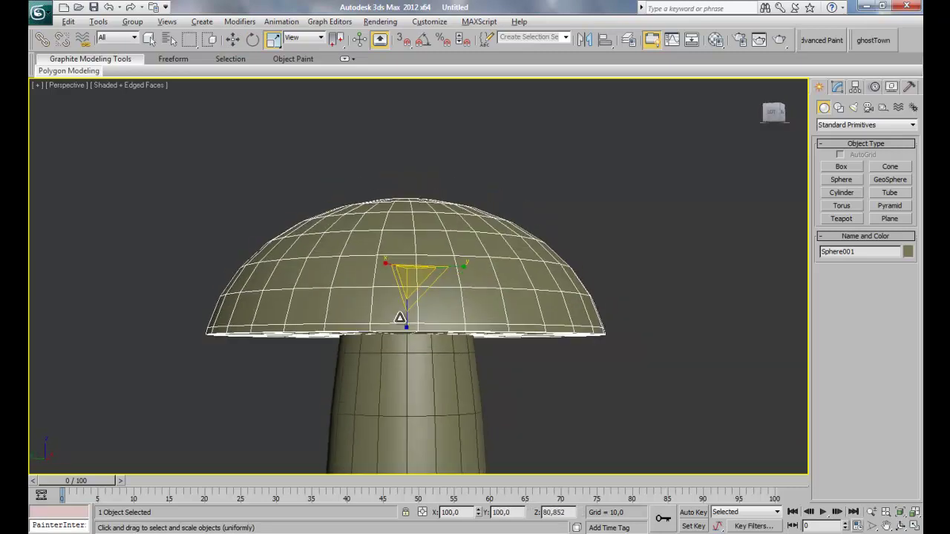
right_click(495, 279)
Select the two lowest edge loops on the cap's outer surface and enlarge them to about 102 percent in the Front view
left_click(837, 89)
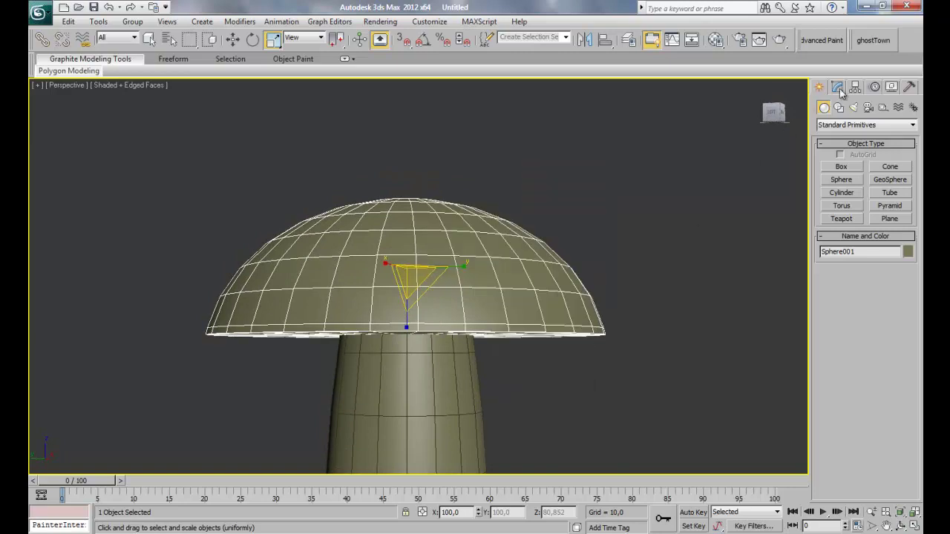
left_click(839, 90)
left_click(847, 262)
double_click(562, 328)
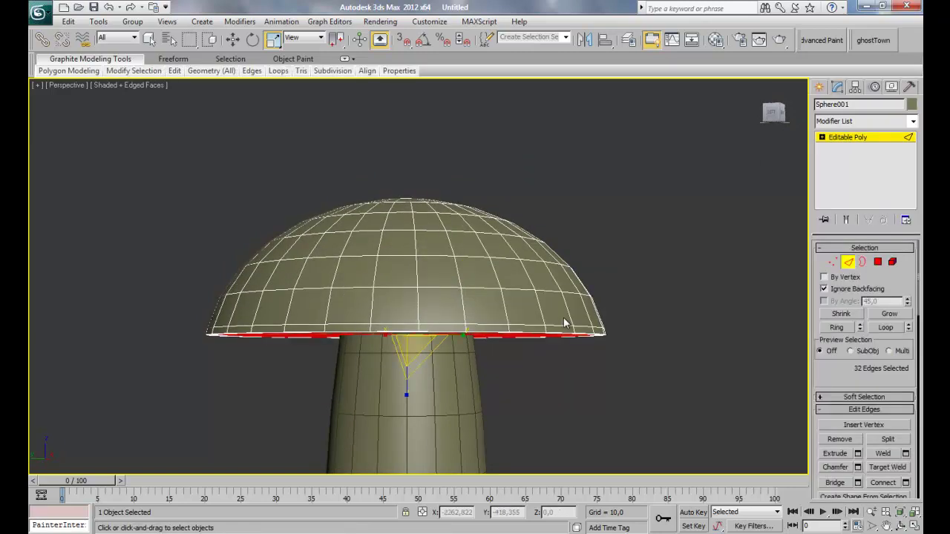
left_click(552, 325)
left_click(547, 293, "ctrl")
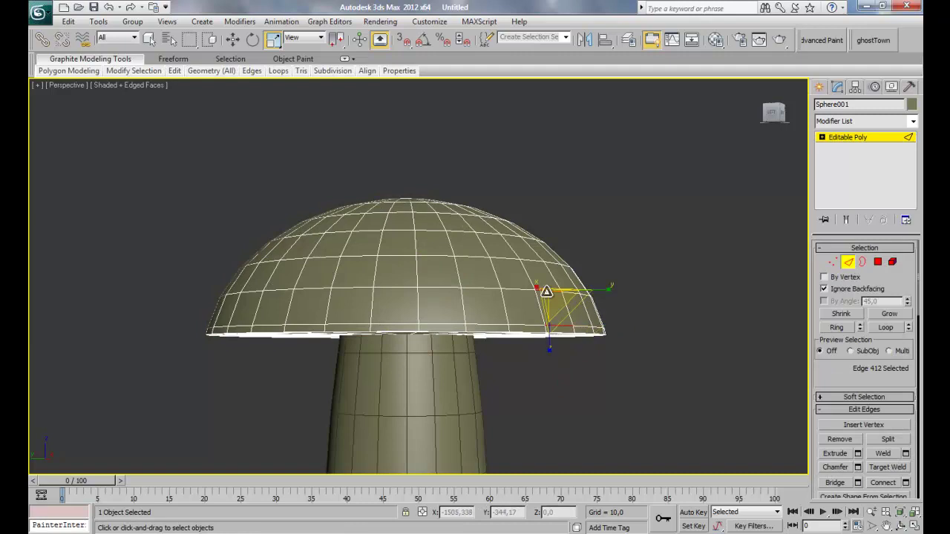
left_click(886, 328)
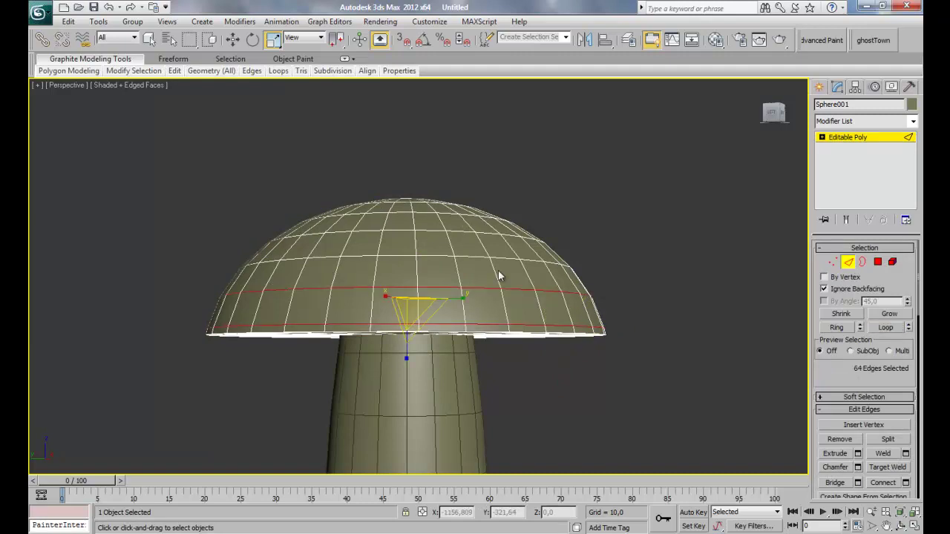
key("f")
key("z")
left_click_drag(427, 246, 424, 246)
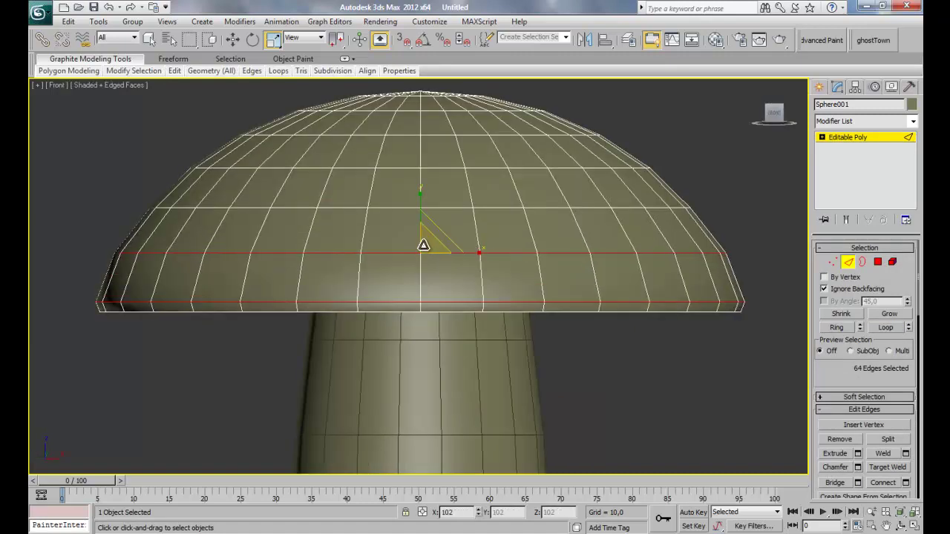
scroll(653, 277, "down", 3)
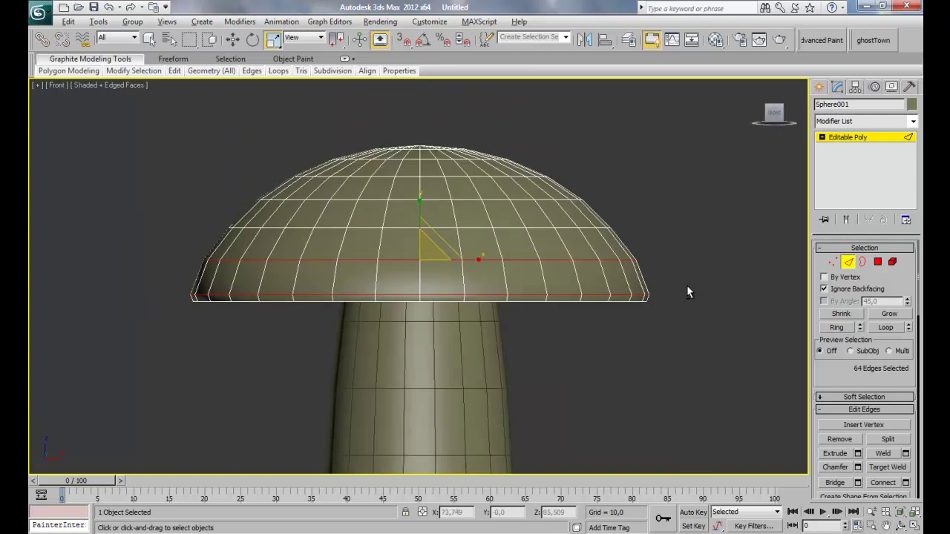
Turn off Ignore Backfacing, drop the rim loop from the selection, and slightly widen and raise the remaining loop
left_click_drag(238, 324, 151, 346, "alt")
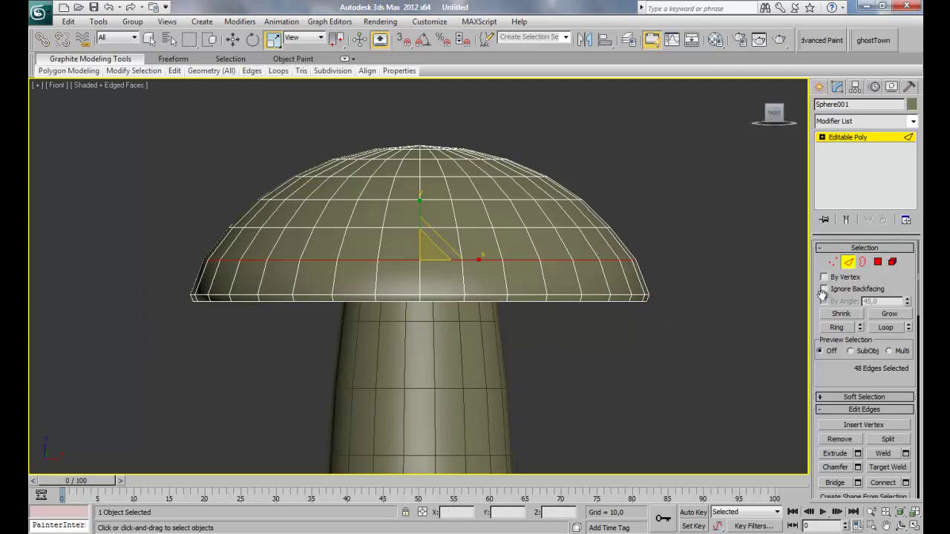
left_click_drag(215, 283, 166, 291)
left_click_drag(428, 251, 425, 250)
key("w")
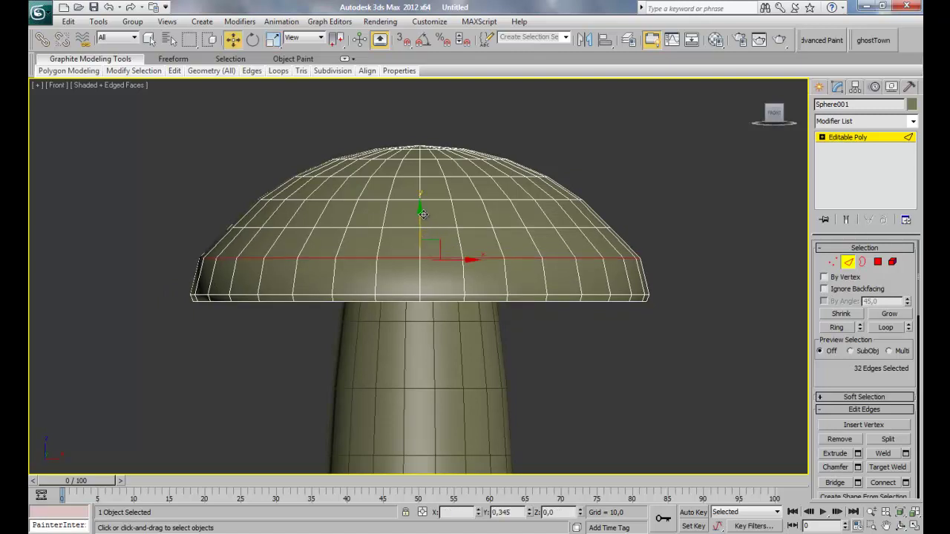
key("r")
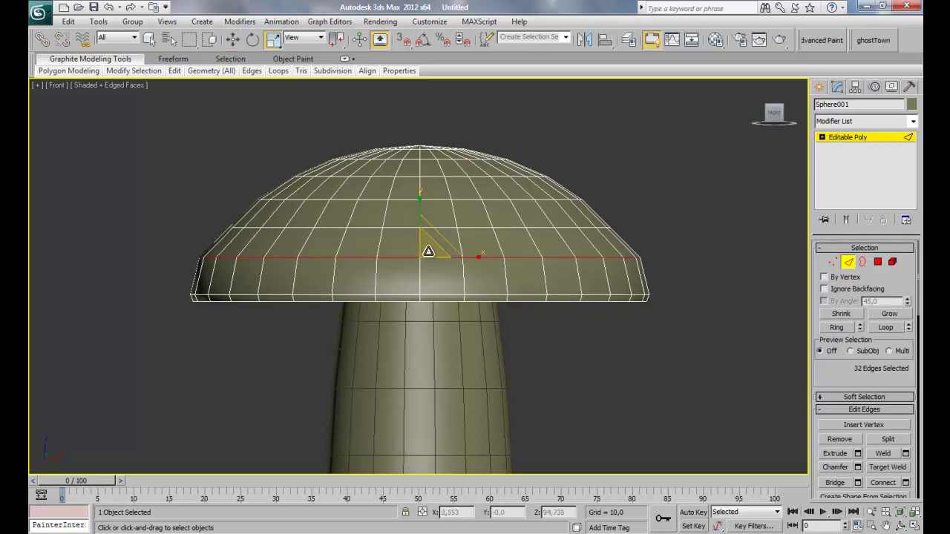
left_click_drag(429, 251, 427, 252)
Select the complete next higher edge loop on the cap, enlarge it to about 104 percent, and clear the selection
left_click(566, 227)
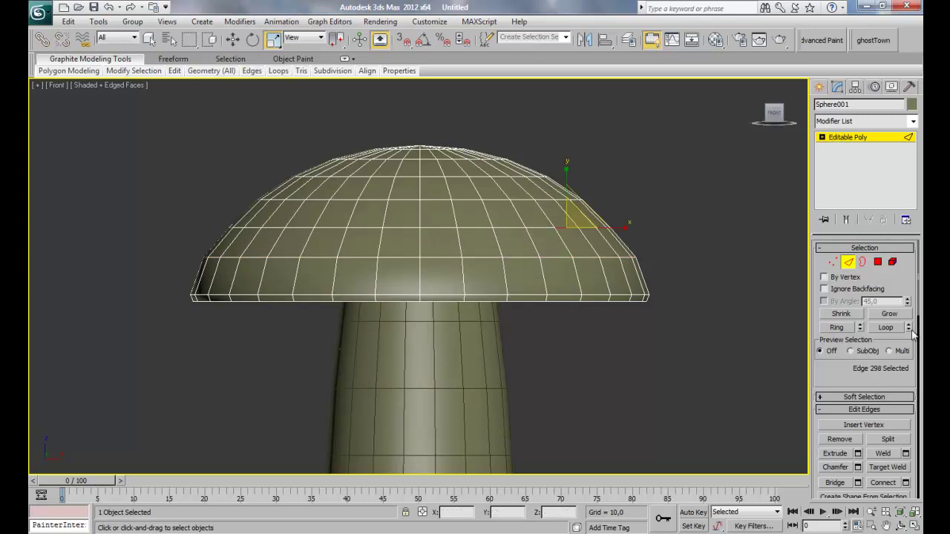
left_click(886, 327)
left_click_drag(431, 221, 430, 219)
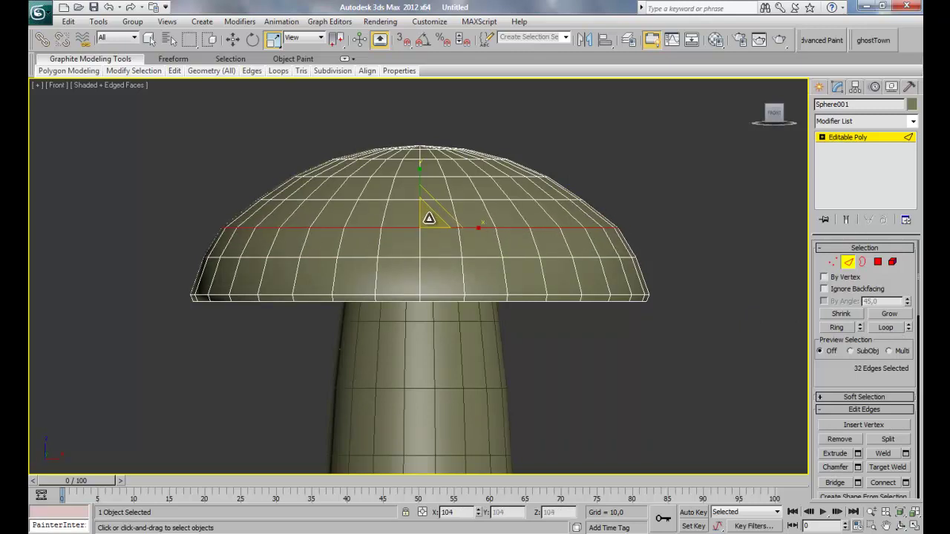
left_click(483, 185)
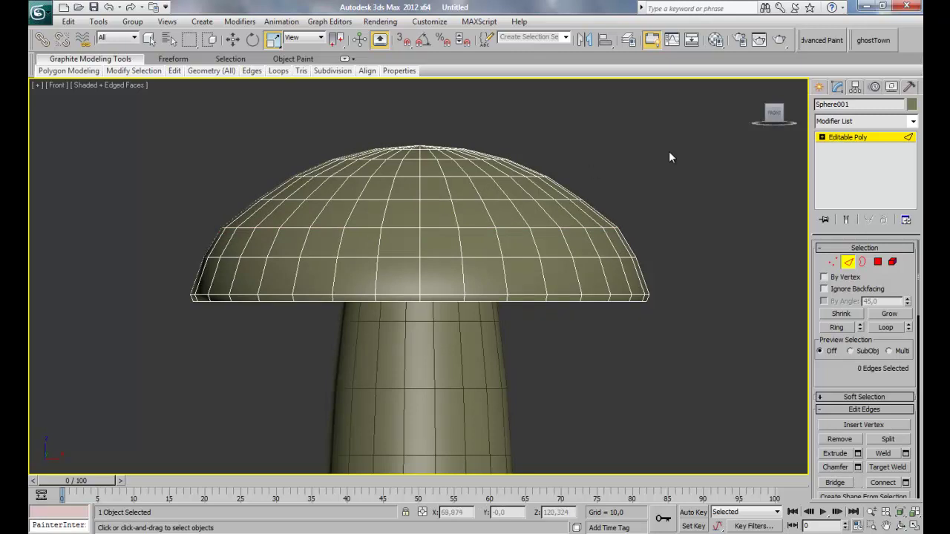
Select the two edge loops nearest the cap's top in Perspective and convert them to a vertex selection
middle_click_drag(636, 184, 568, 285)
key("p")
scroll(652, 296, "up", 3)
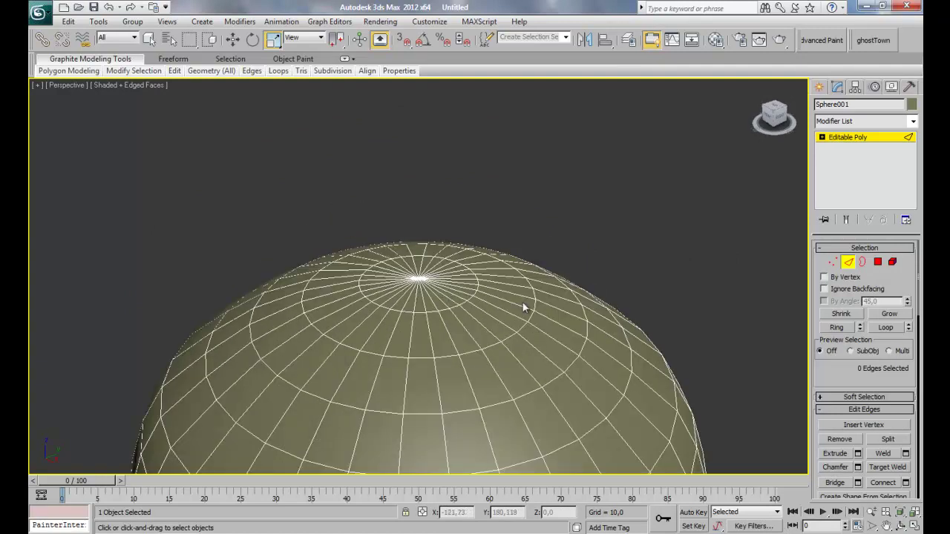
left_click(848, 262)
left_click(847, 262)
left_click(433, 313)
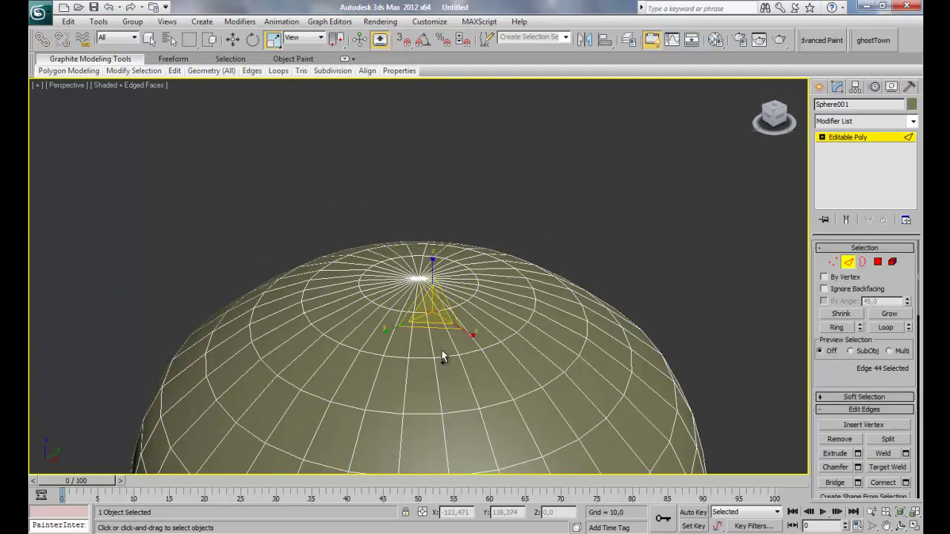
left_click(442, 352, "ctrl")
left_click(887, 327)
left_click(834, 264, "ctrl")
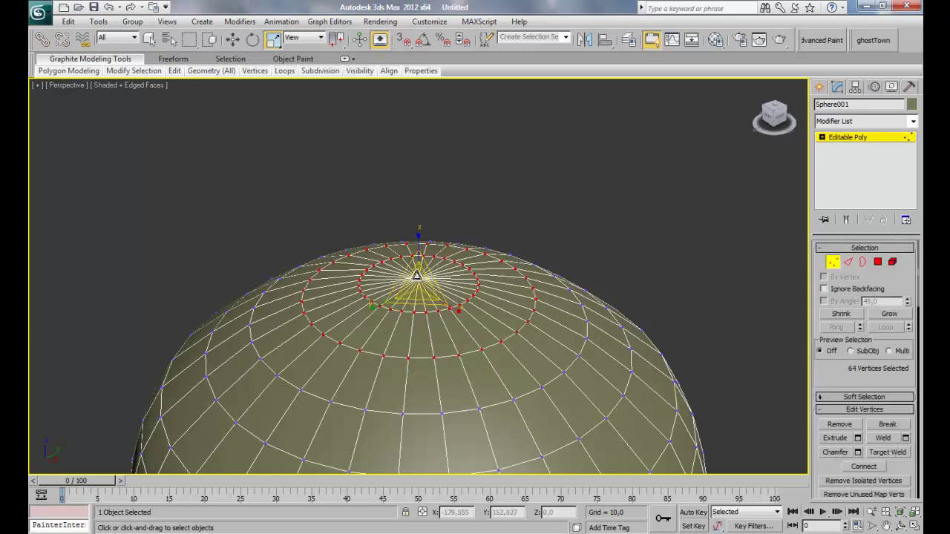
Enable soft selection with falloff 20, slightly lower the selected top vertices in the Front view, and clear the selection
left_click(864, 398)
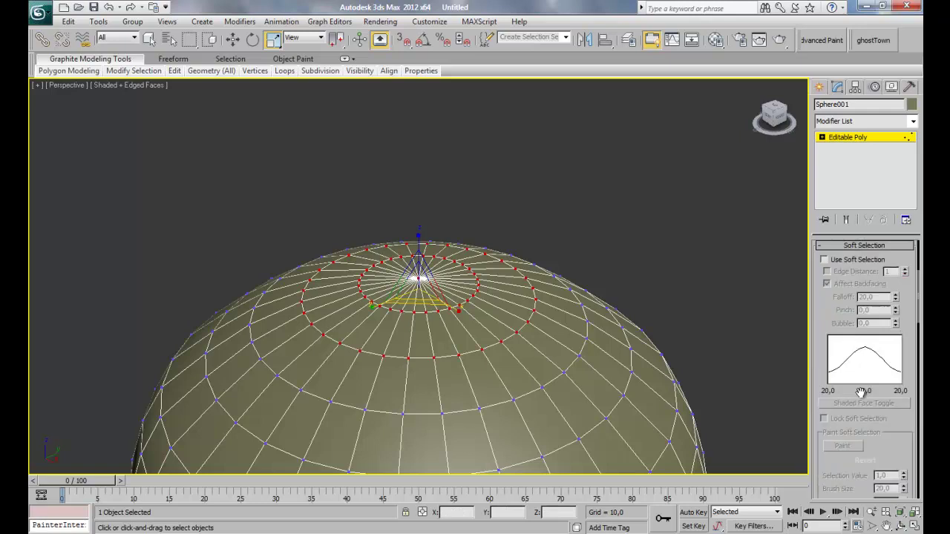
left_click(838, 261)
key("f")
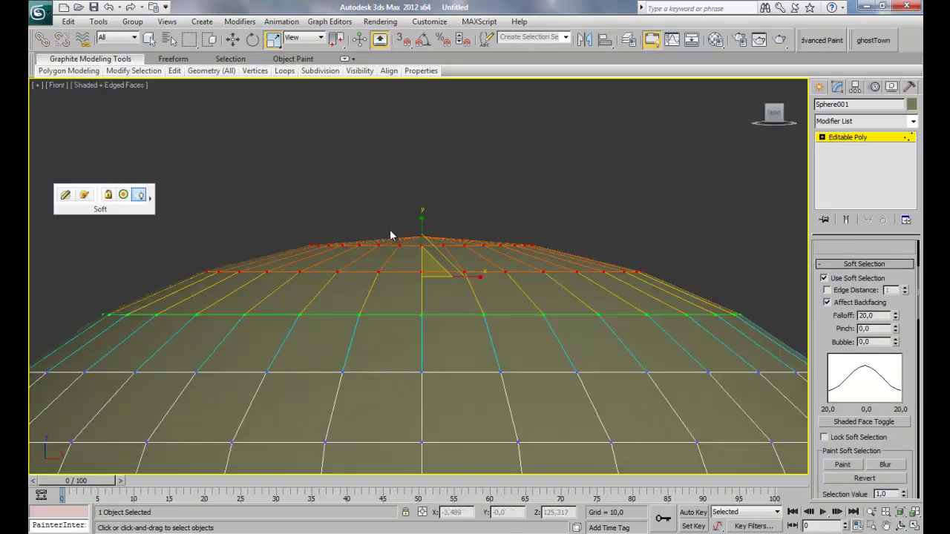
key("w")
left_click_drag(426, 232, 425, 247)
middle_click_drag(425, 244, 431, 176)
scroll(431, 179, "down", 4)
left_click(579, 204)
middle_click_drag(565, 246, 561, 225)
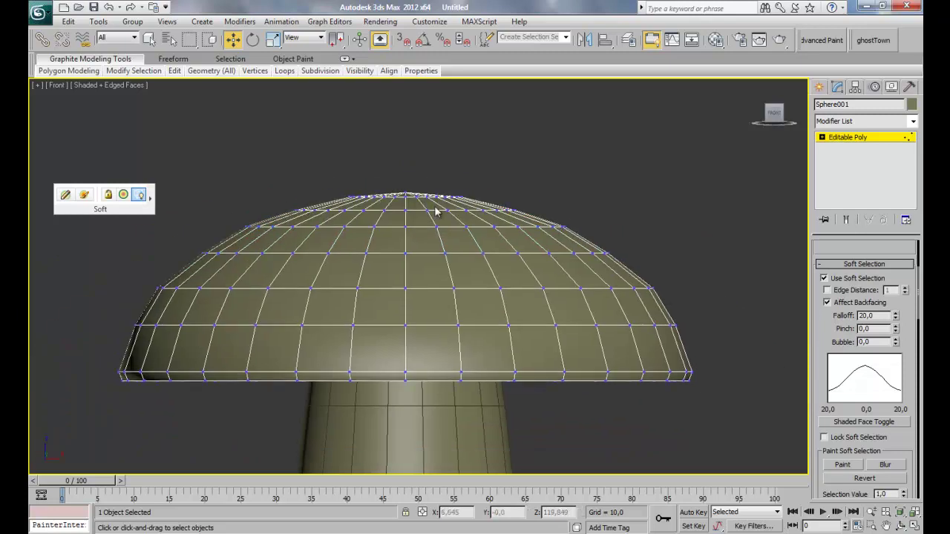
Lower the cap's apex vertex slightly with soft selection and leave vertex editing
scroll(456, 212, "up", 8)
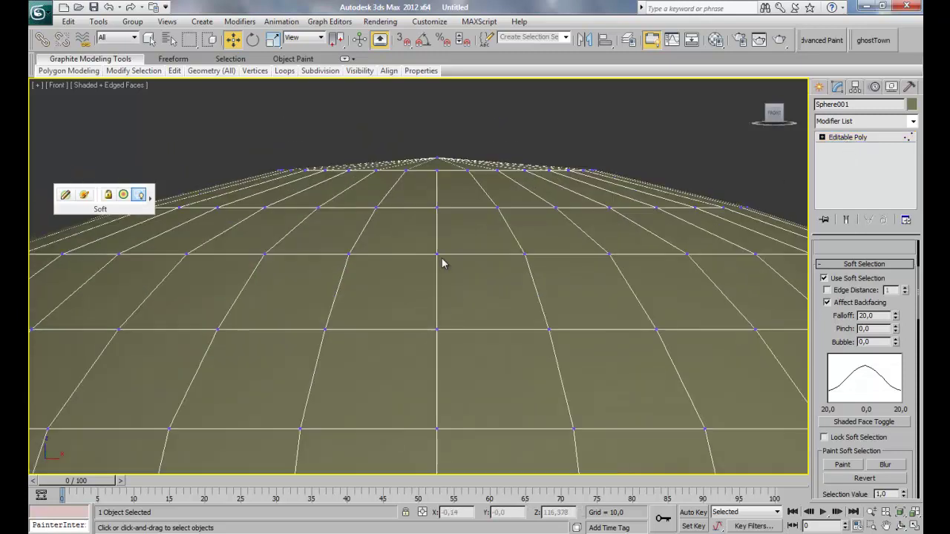
left_click(442, 227)
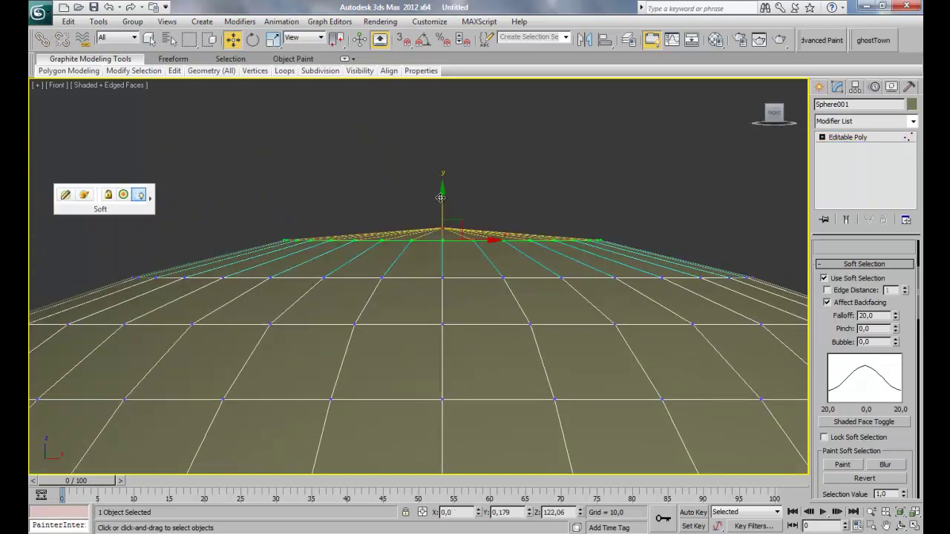
left_click_drag(441, 200, 442, 204)
left_click(579, 200)
scroll(593, 201, "down", 2)
middle_click_drag(594, 201, 520, 185)
left_click(853, 141)
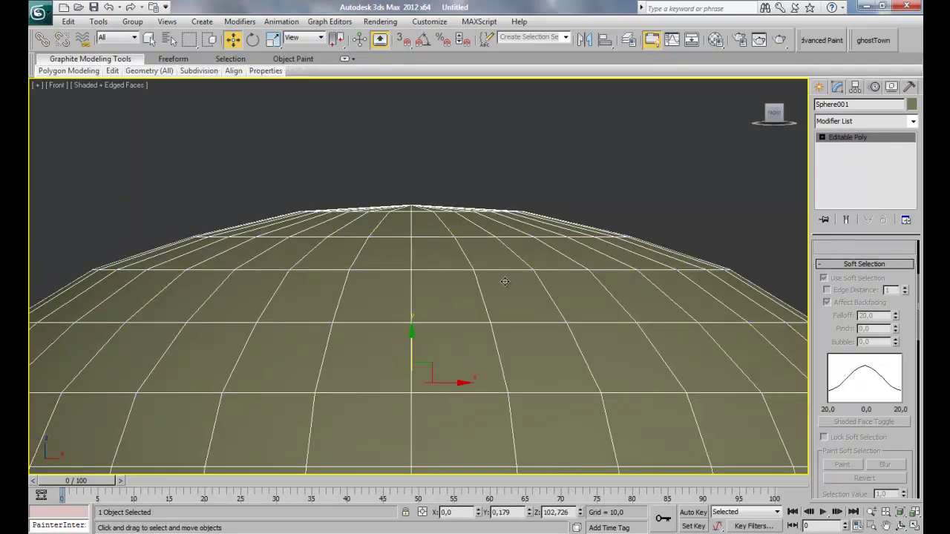
Return to polygon editing with the cap's underside polygons selected, and turn off soft selection
middle_click_drag(473, 279, 478, 233)
scroll(478, 233, "down", 4)
left_click(593, 385)
left_click(516, 279)
middle_click_drag(550, 323, 548, 300)
scroll(836, 265, "up", 2)
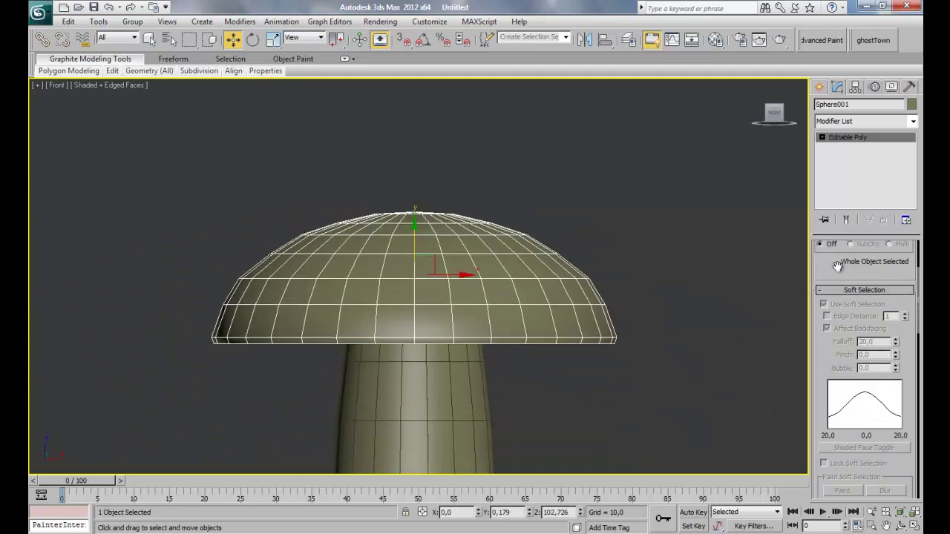
key("4")
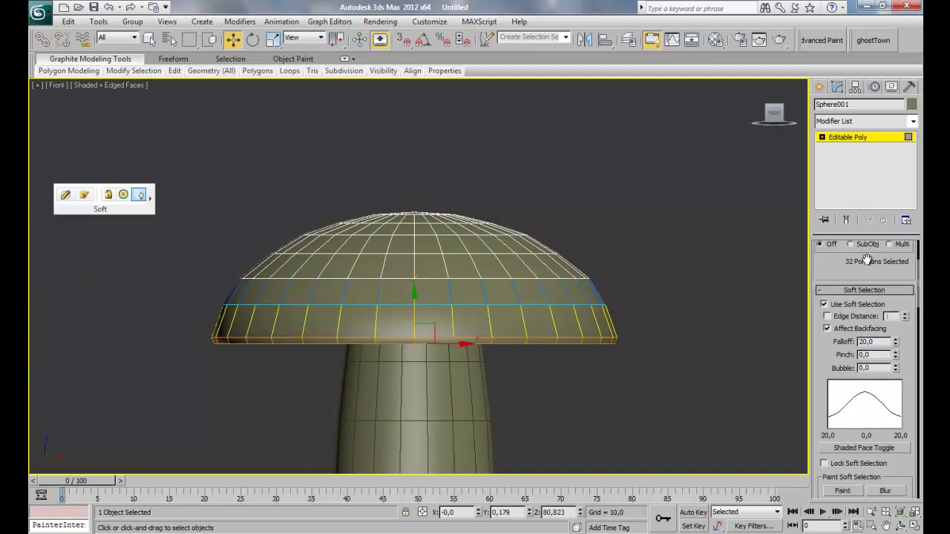
mouse_move(841, 271)
left_mouse_down()
mouse_move(836, 331)
mouse_move(849, 311)
mouse_move(845, 260)
left_mouse_up()
left_click(844, 267)
scroll(476, 270, "up", 3)
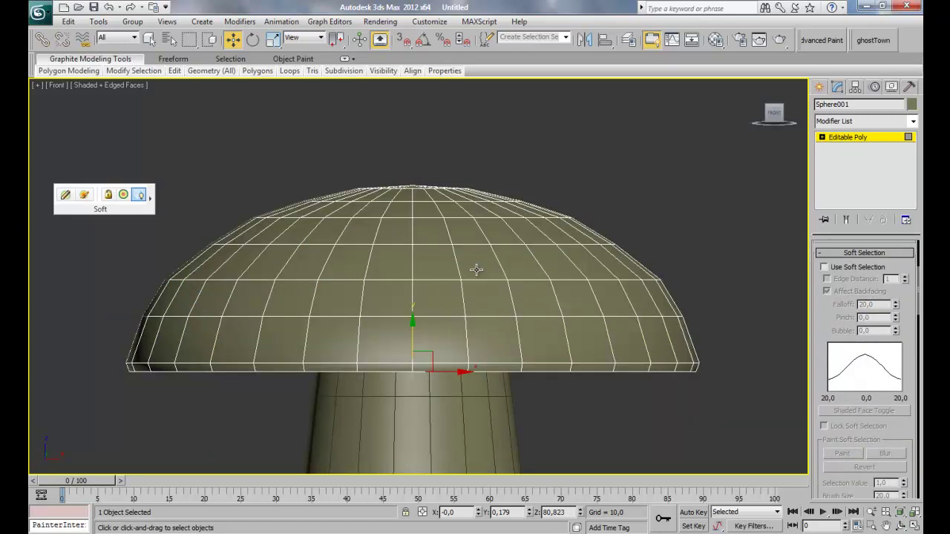
Bevel the underside polygons up into the cap in wireframe with height -14.425 and outline -4.151
key("F3")
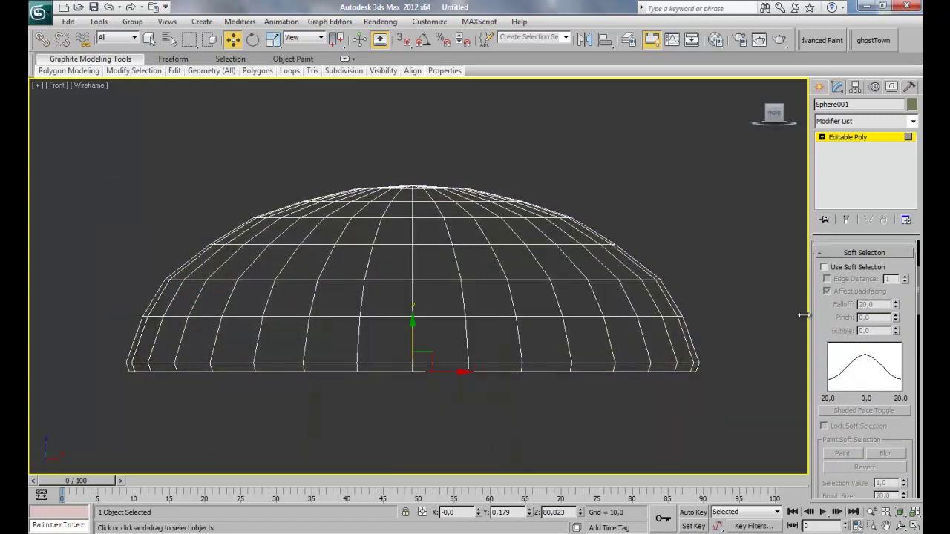
scroll(821, 334, "down", 8)
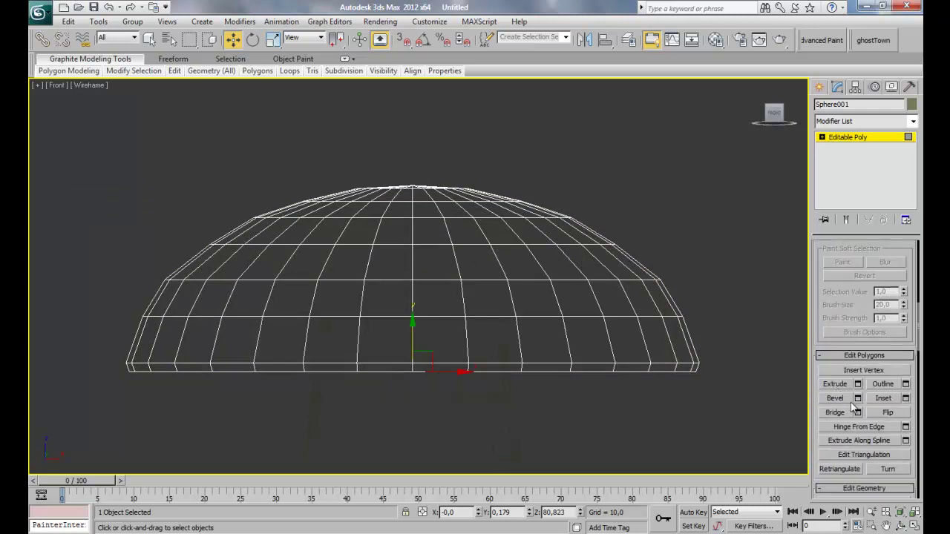
left_click(857, 399)
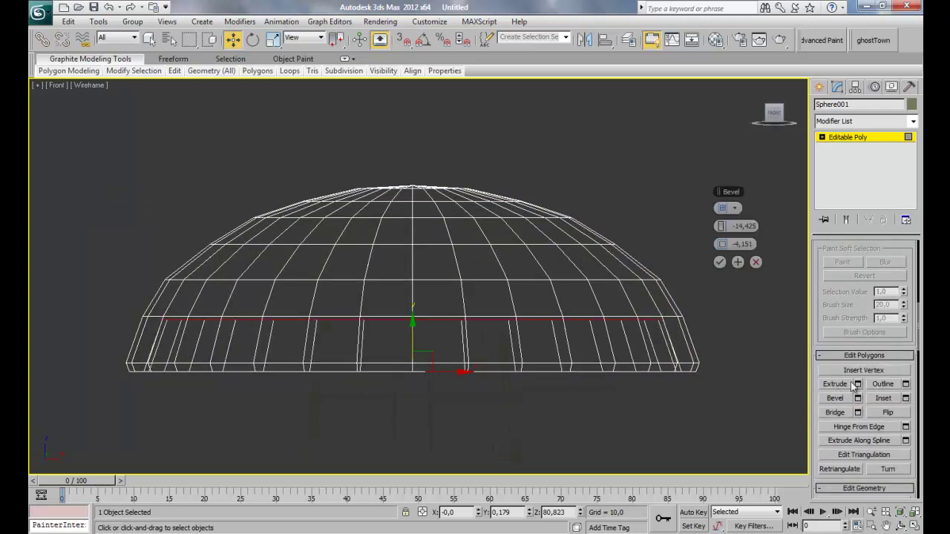
left_click(738, 262)
Add two more inward bevels: height -10.803 with outline -4.847, and height -10.803 with outline -10.001
left_click_drag(724, 243, 709, 262)
left_click_drag(722, 226, 742, 245)
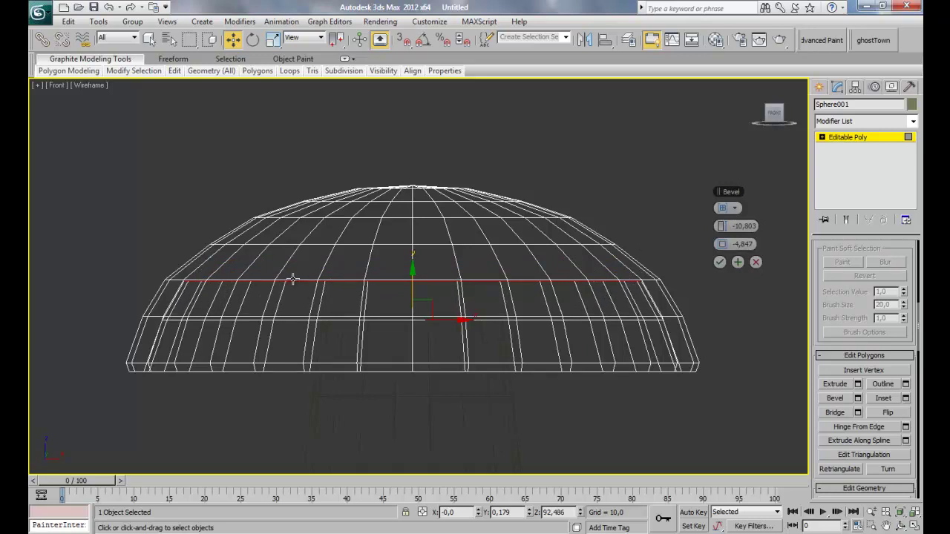
left_click(737, 262)
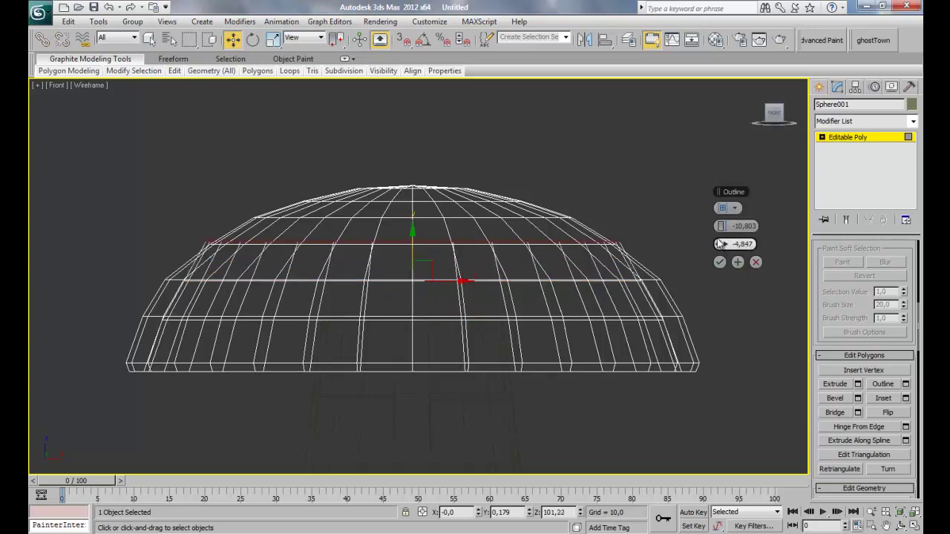
left_click_drag(720, 246, 691, 250)
left_click(738, 262)
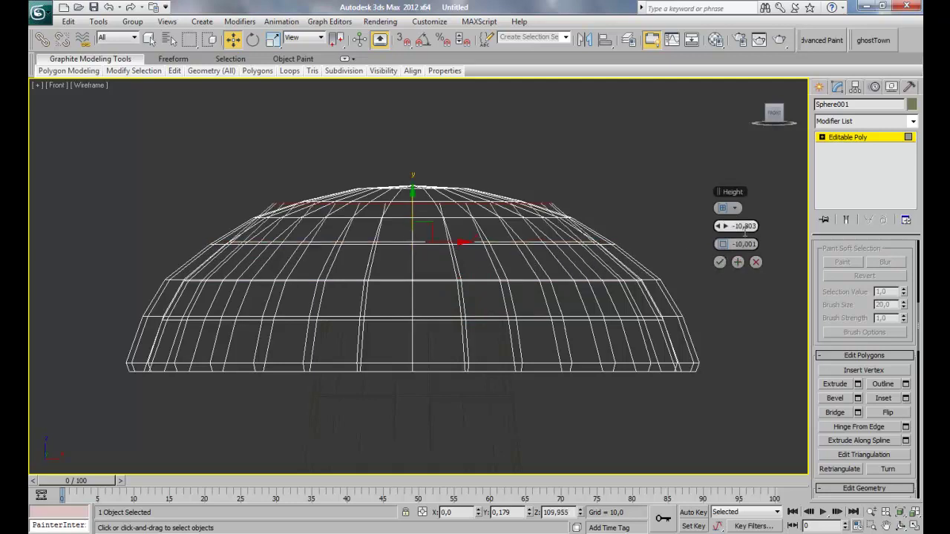
Add an inward bevel with height -6.624 and outline -8.19, and finish with one more bevel fitted under the cap's top
left_click_drag(720, 244, 763, 244)
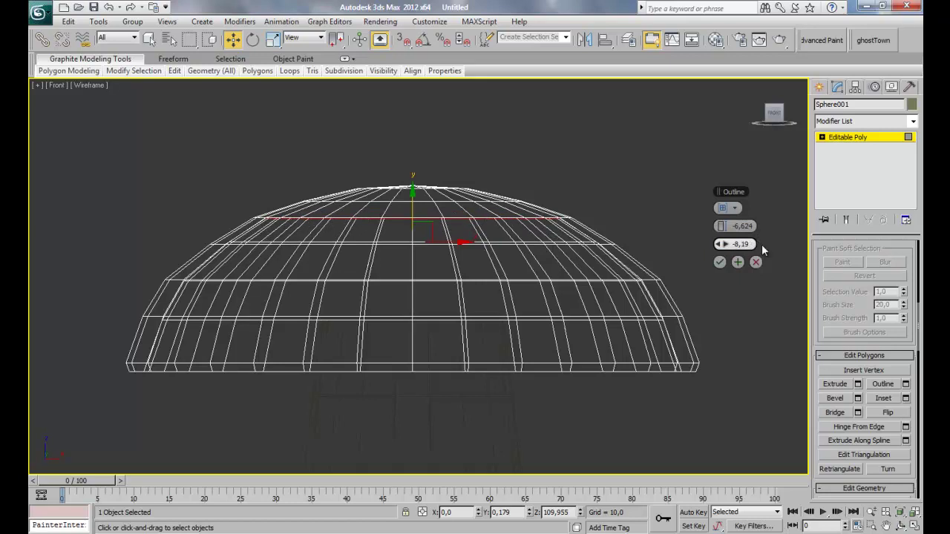
left_click(737, 262)
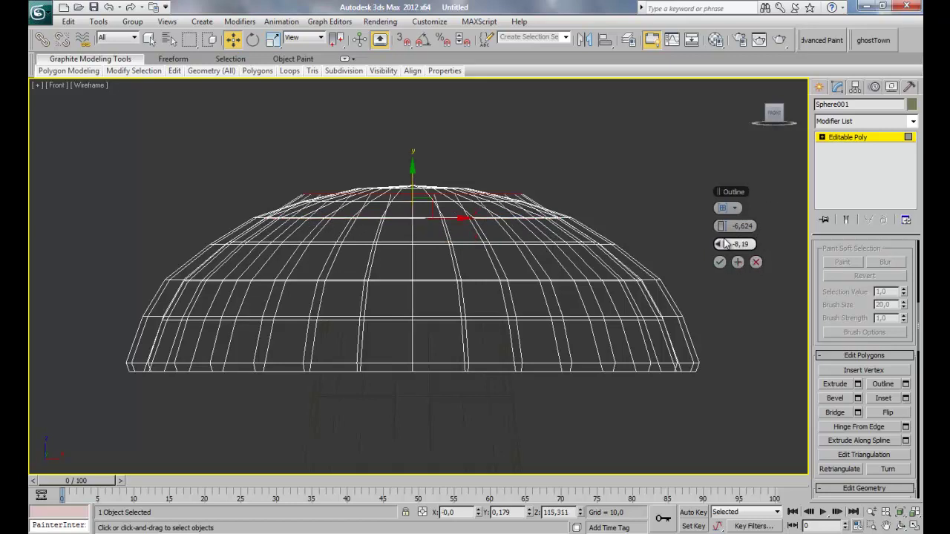
mouse_move(726, 247)
left_mouse_down()
mouse_move(700, 248)
mouse_move(737, 229)
mouse_move(726, 245)
left_mouse_up()
left_click(720, 262)
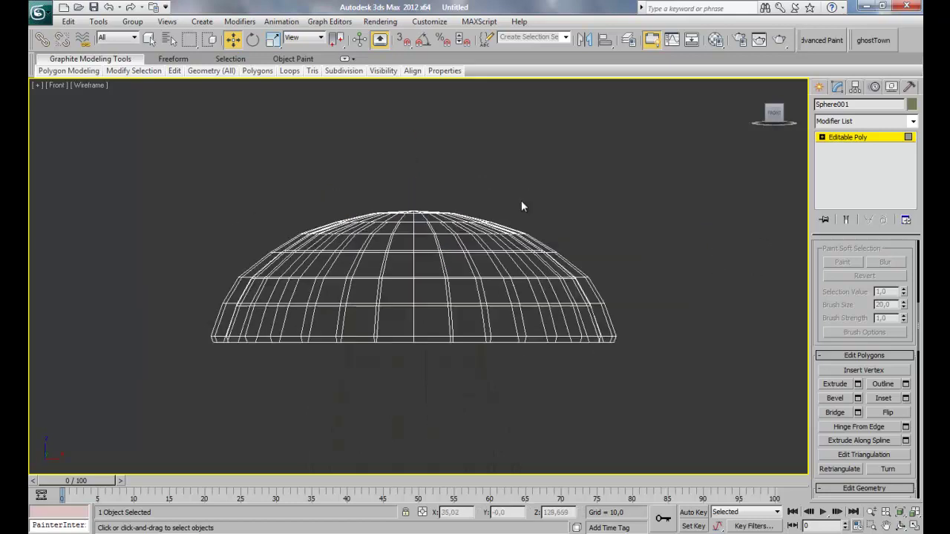
Leave polygon editing on the cap, switch to a shaded perspective view of the whole mushroom, and clear the selection
left_click(862, 142)
scroll(515, 237, "down", 2)
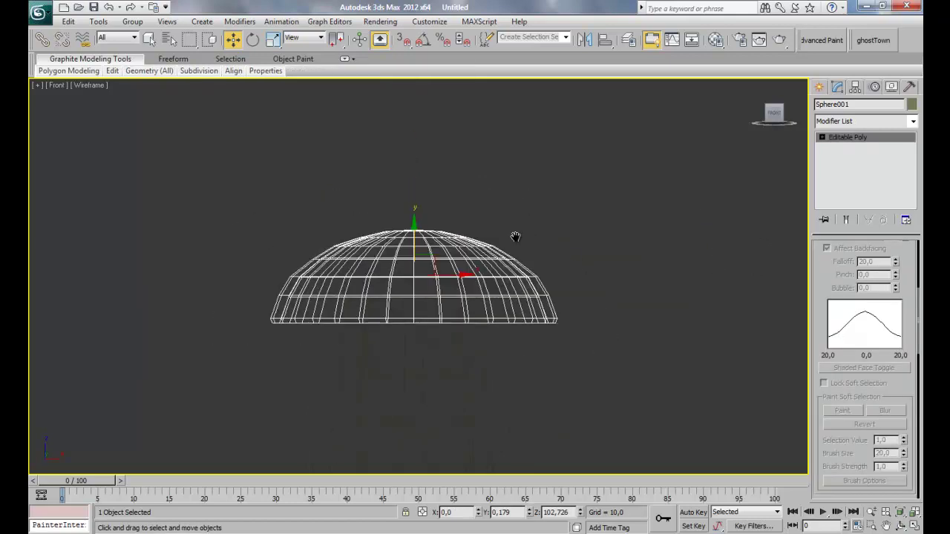
key("F3")
key("p")
middle_click_drag(526, 311, 459, 241, "alt")
scroll(459, 241, "down", 3)
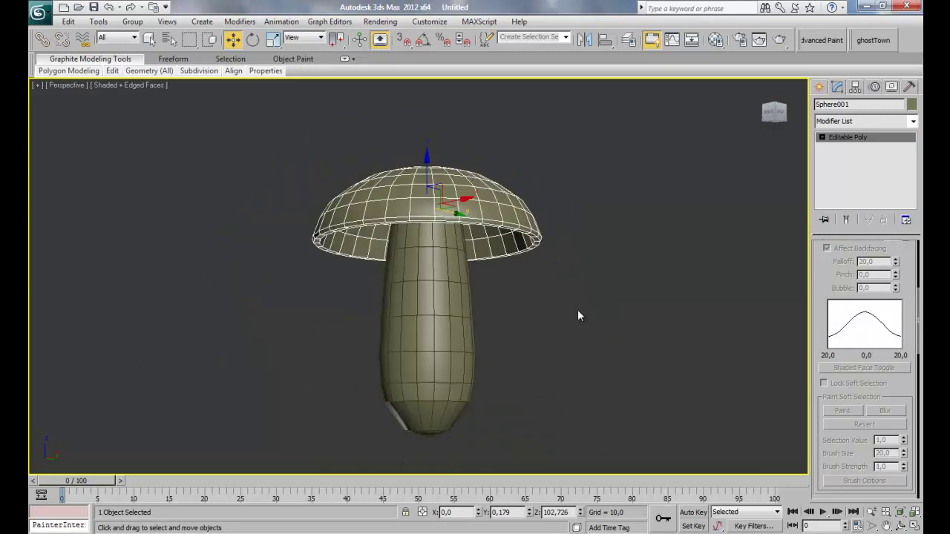
left_click(563, 322)
middle_click_drag(562, 321, 459, 291, "alt")
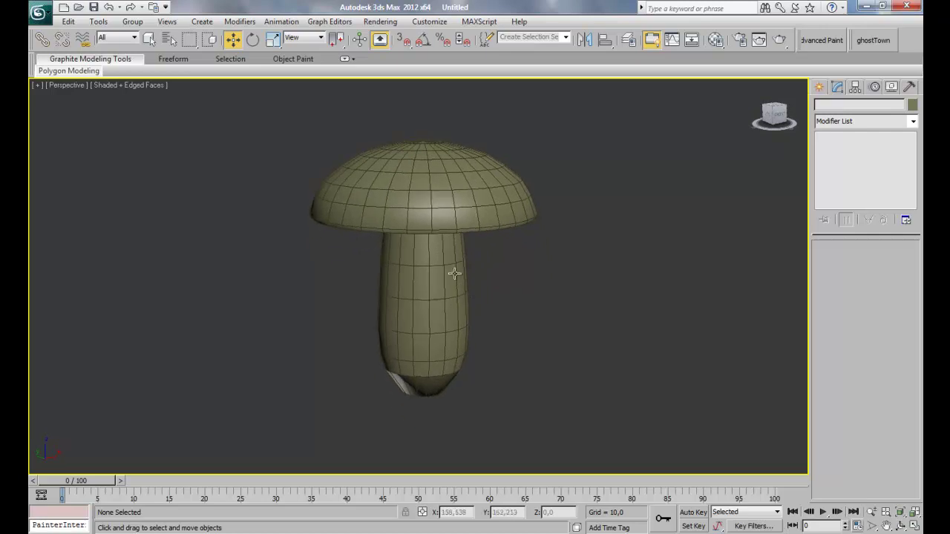
Turn on NURMS smoothing for the cap and the stem, hide the edged faces, and clear the selection
left_click(451, 272)
left_click(487, 202)
right_click(487, 202)
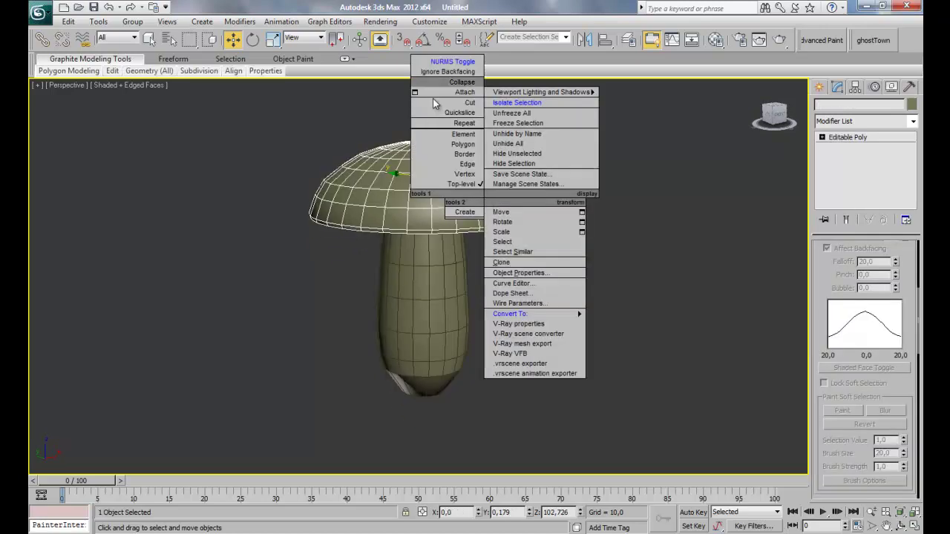
left_click(453, 61)
key("F4")
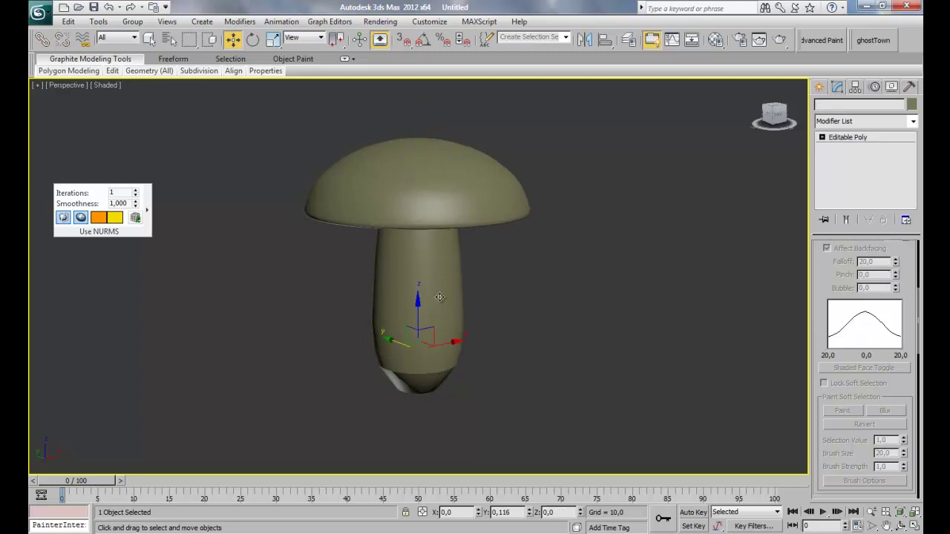
left_click(440, 297)
right_click(429, 310)
left_click(394, 175)
left_click(529, 300)
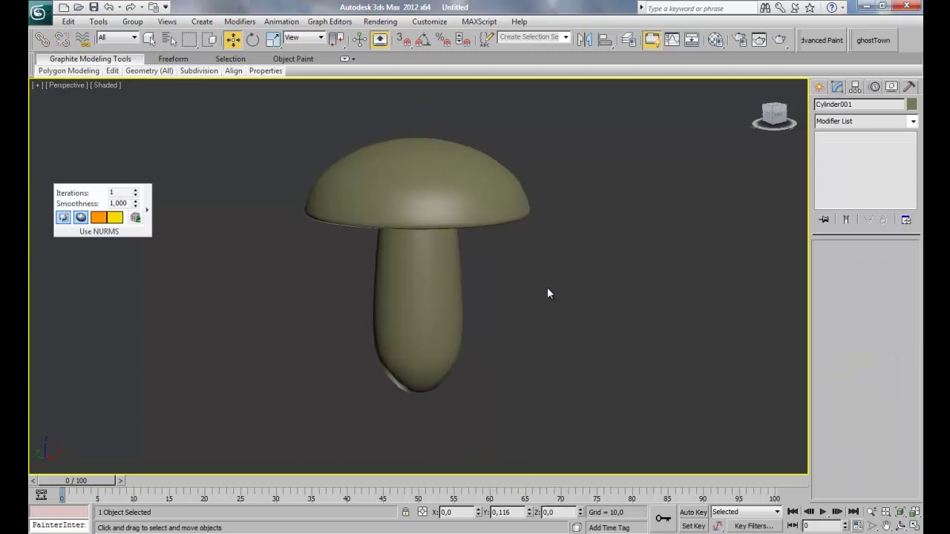
Try the Realistic viewport shading on the mushroom and return to Shaded
middle_click_drag(530, 301, 306, 256, "alt")
left_click(114, 87)
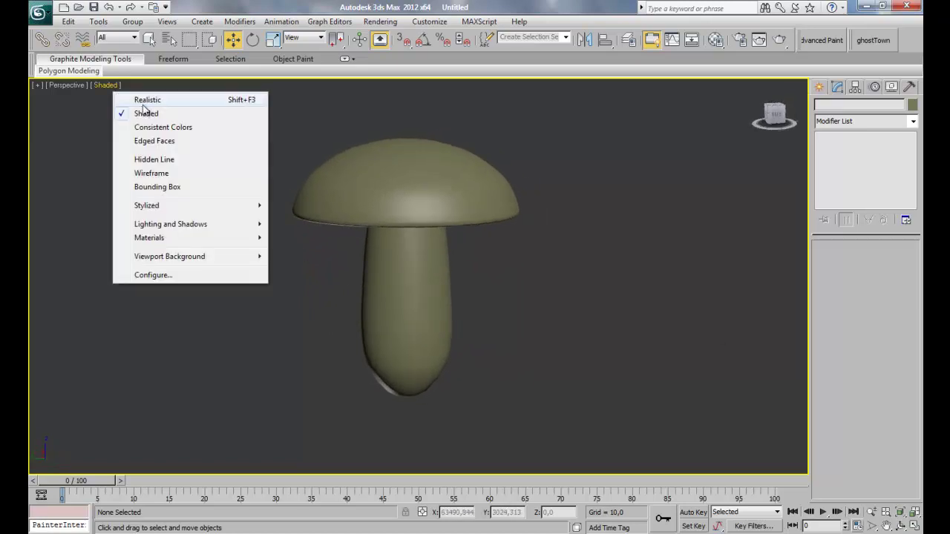
left_click(143, 98)
middle_click_drag(395, 288, 392, 289)
middle_click_drag(498, 299, 447, 277, "alt")
left_click(821, 87)
left_click(106, 85)
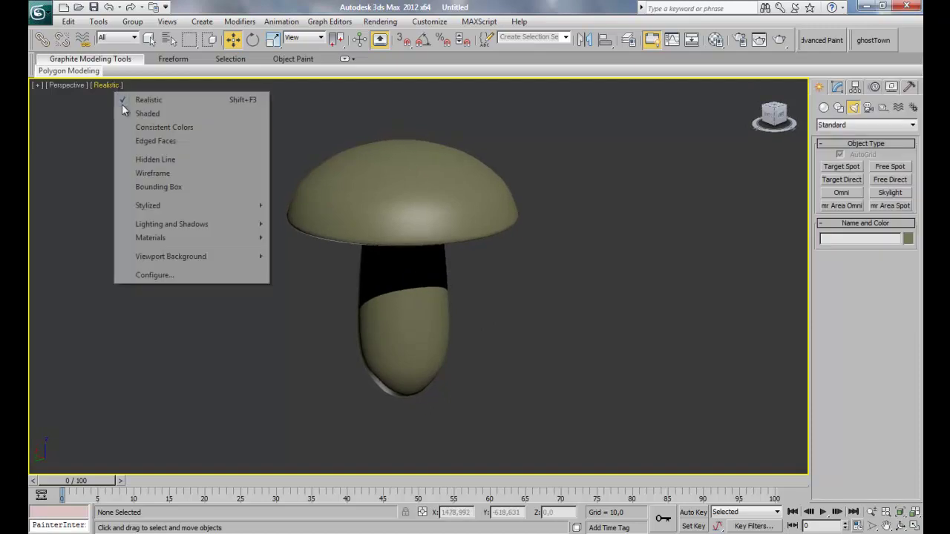
left_click(127, 112)
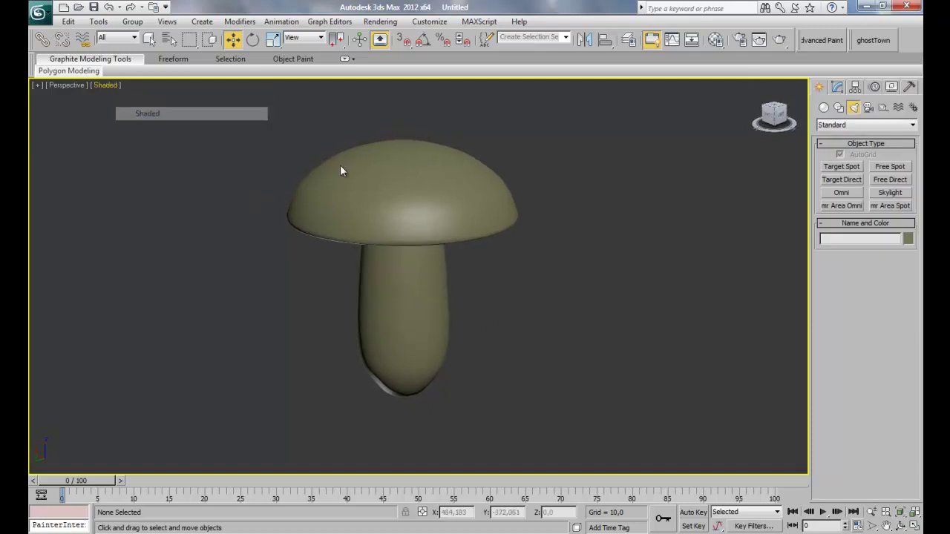
Turn NURMS smoothing off again for both the cap and the stem
left_click(461, 165)
right_click(420, 223)
left_click(382, 104)
left_click(443, 307)
right_click(422, 310)
left_click(385, 226)
Attach the cap to the stem and rename the combined object Mushroom_Big
left_click(842, 88)
scroll(854, 445, "down", 5)
left_click(836, 338)
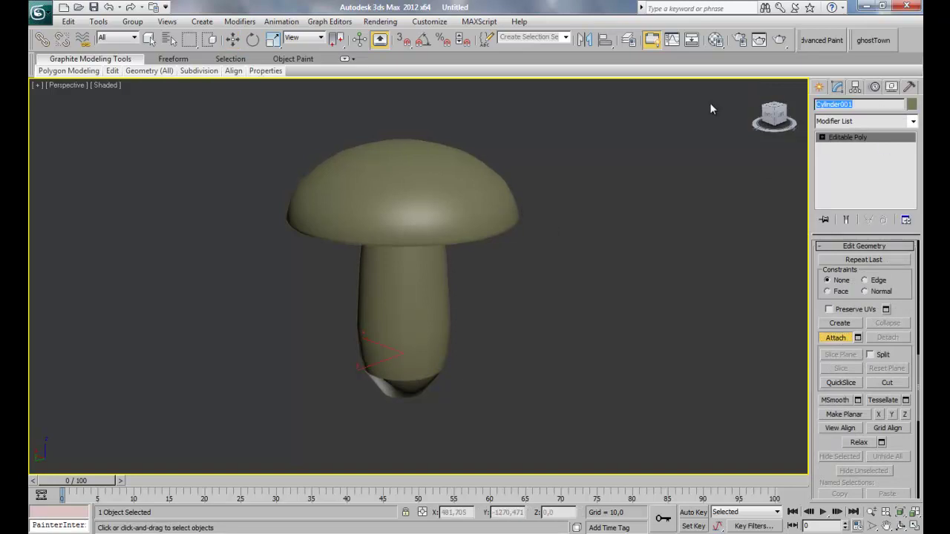
type("Mushr")
type("oom_")
type("dg")
Switch to the top view and set the geometry creation category to Sisyphus Objects
left_click(820, 86)
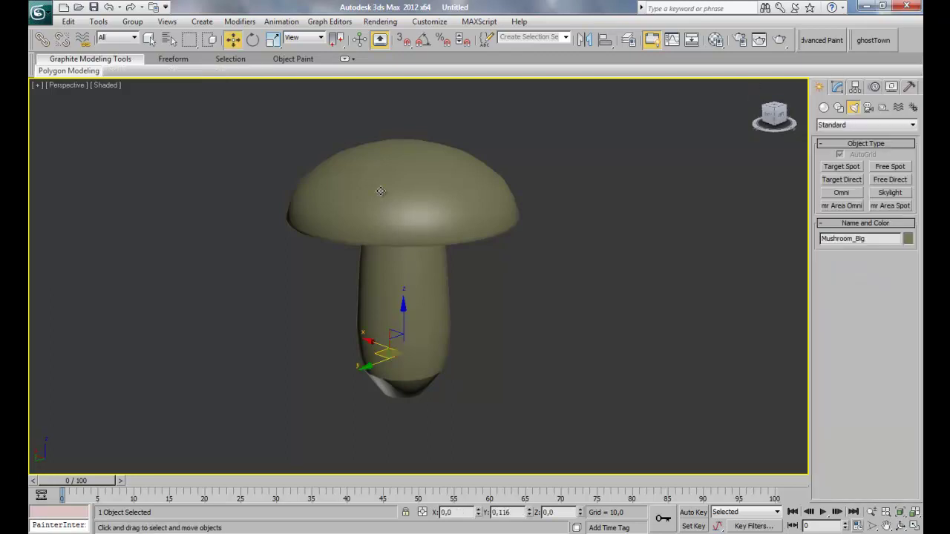
key("t")
left_click(824, 107)
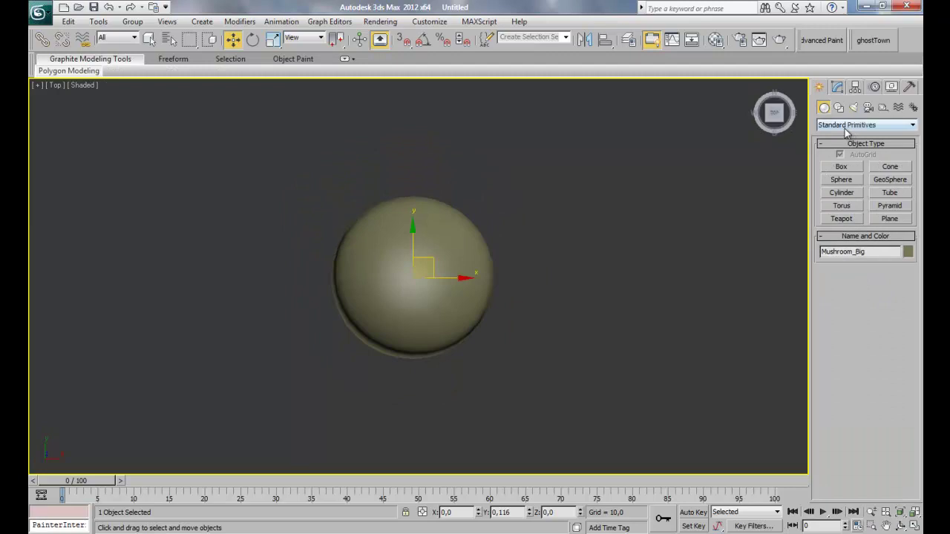
left_click(846, 124)
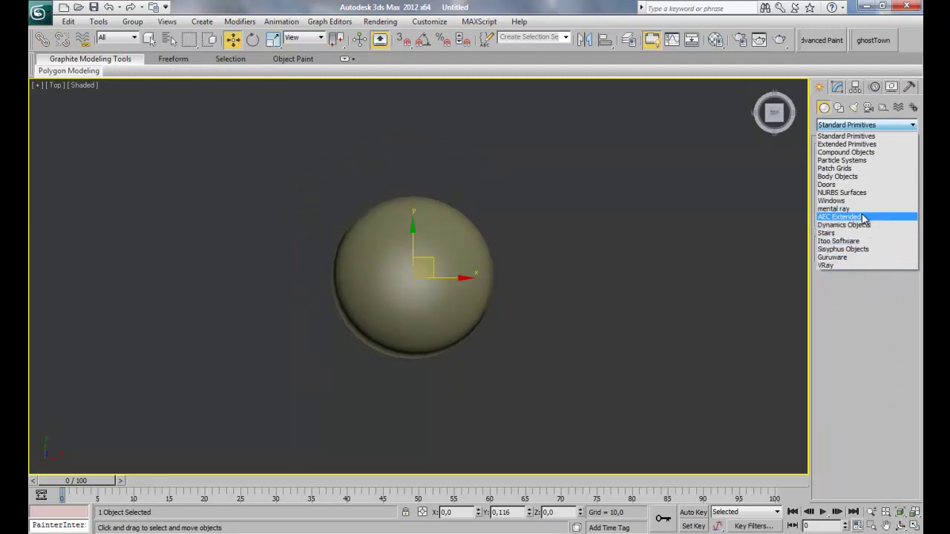
left_click(867, 127)
left_click(867, 126)
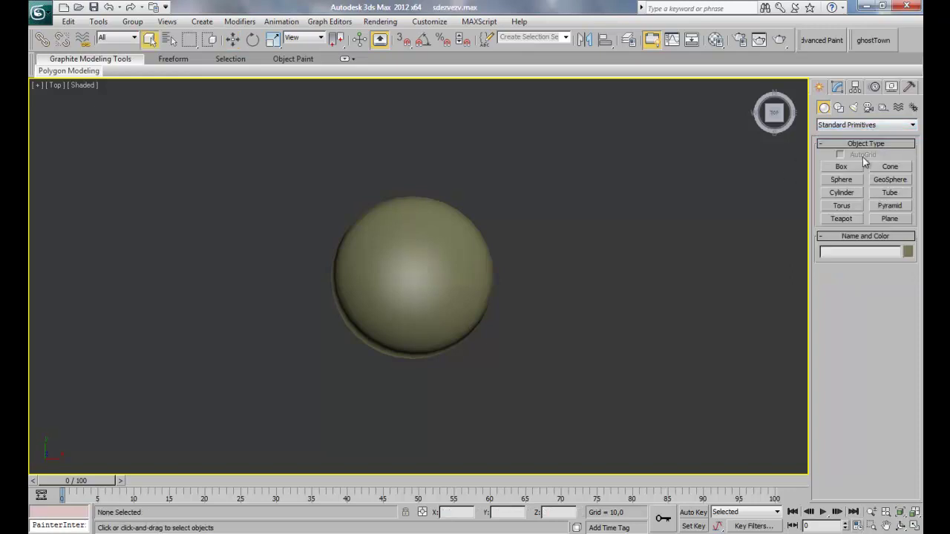
left_click(852, 126)
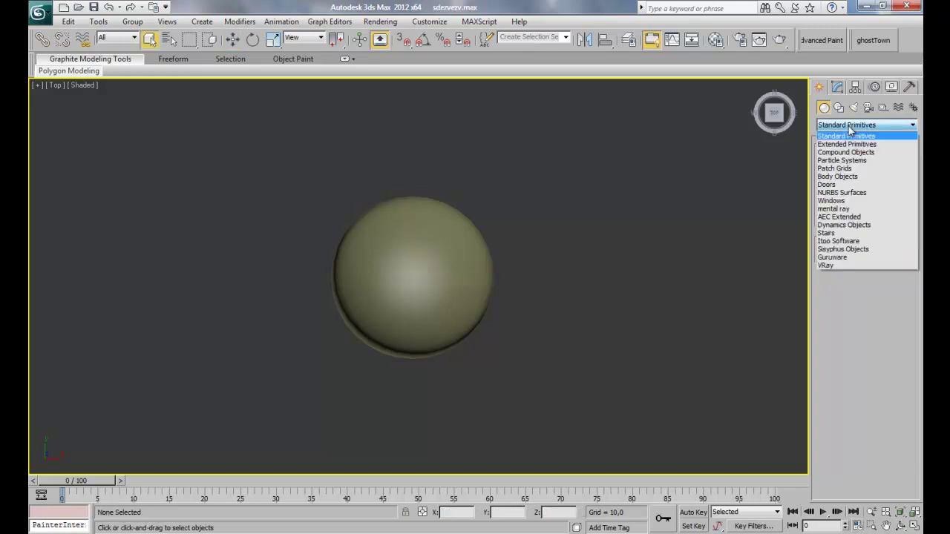
left_click(865, 250)
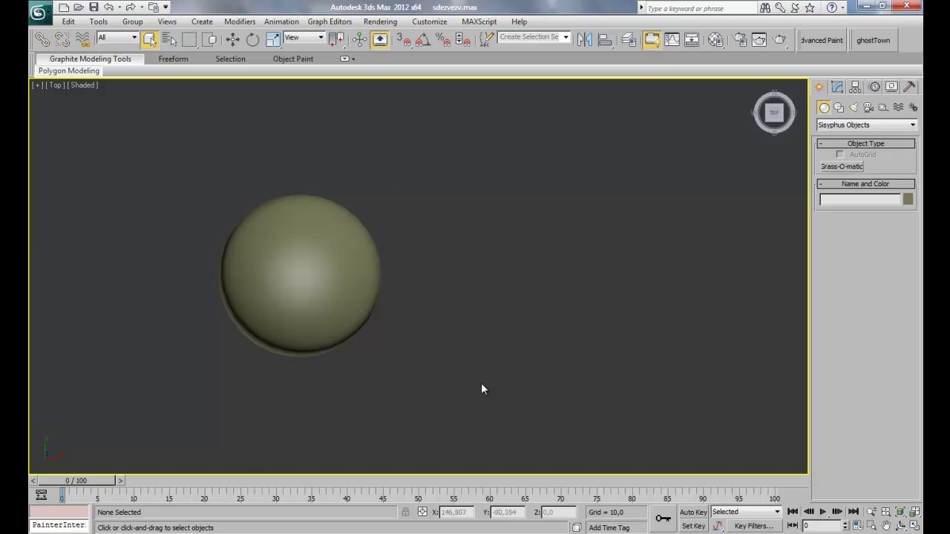
Switch to the browser and search the 3ds Max 2012 plugins on maxplugins.de for grass
left_click(387, 533)
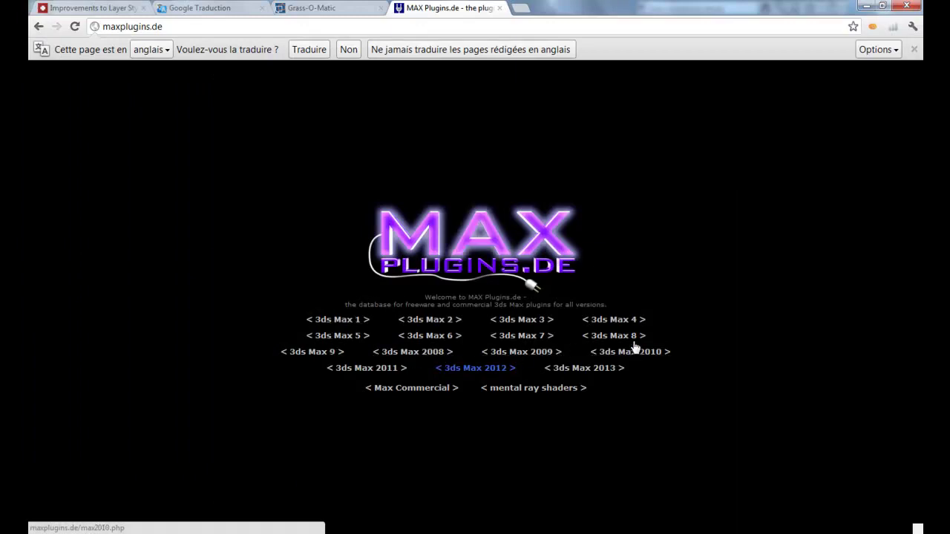
left_click(462, 371)
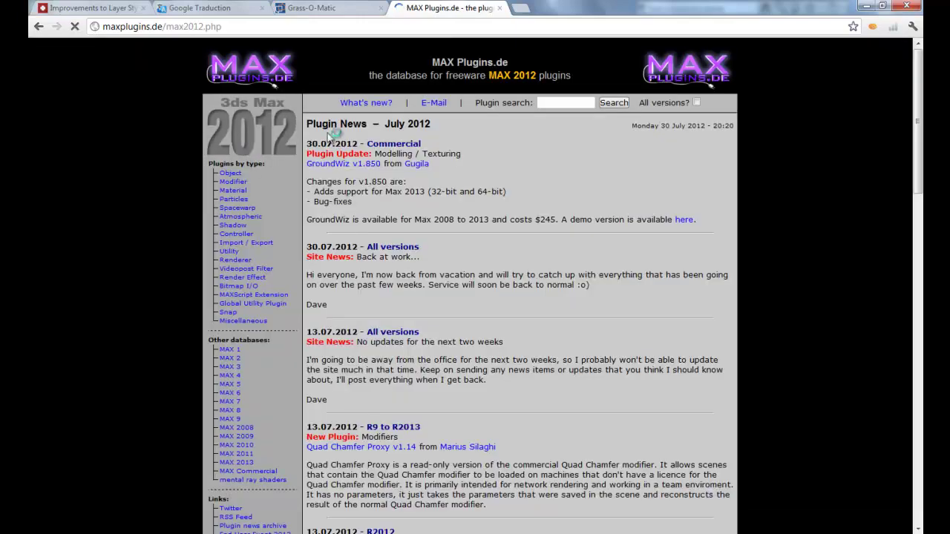
left_click(552, 105)
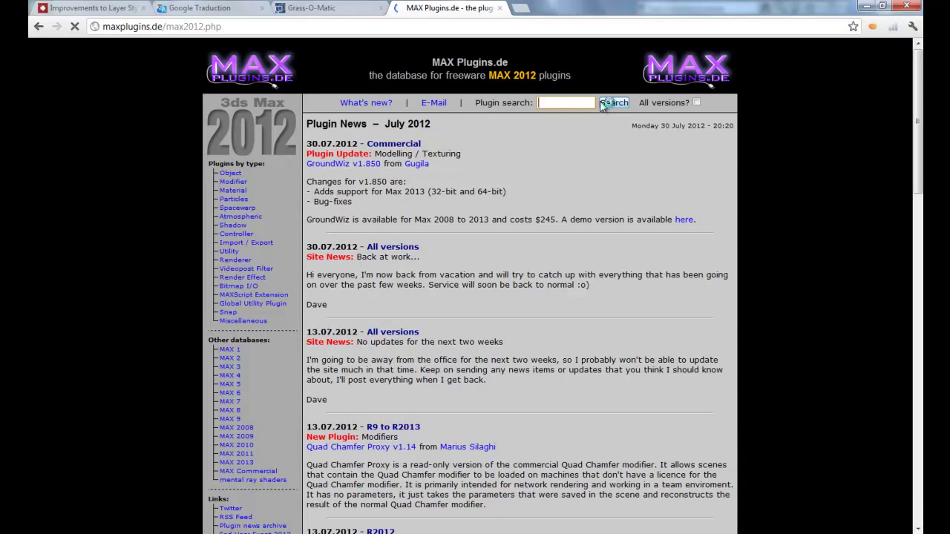
type("grass")
left_click(613, 103)
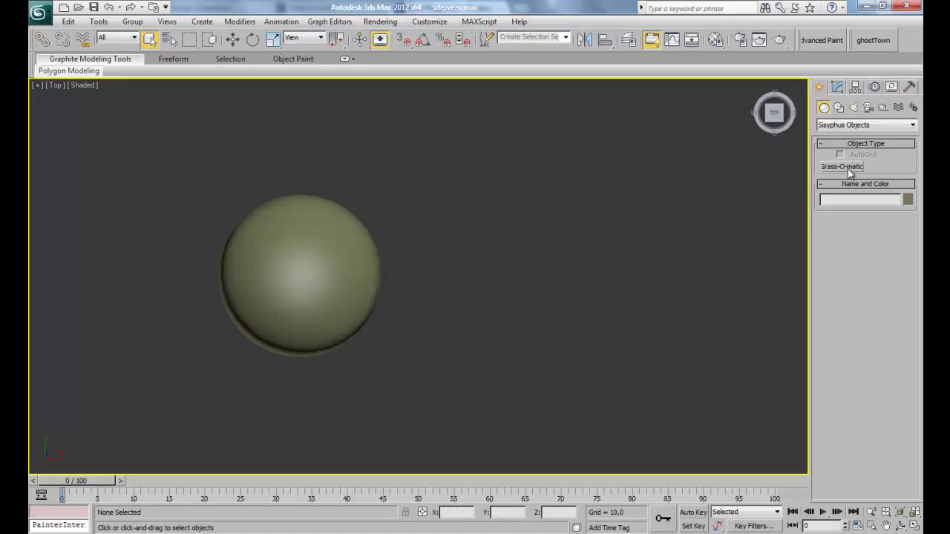
Return to 3ds Max, create a Grass-O-matic patch beside the mushroom in the top view, and show its parameters in the front view
left_click(841, 167)
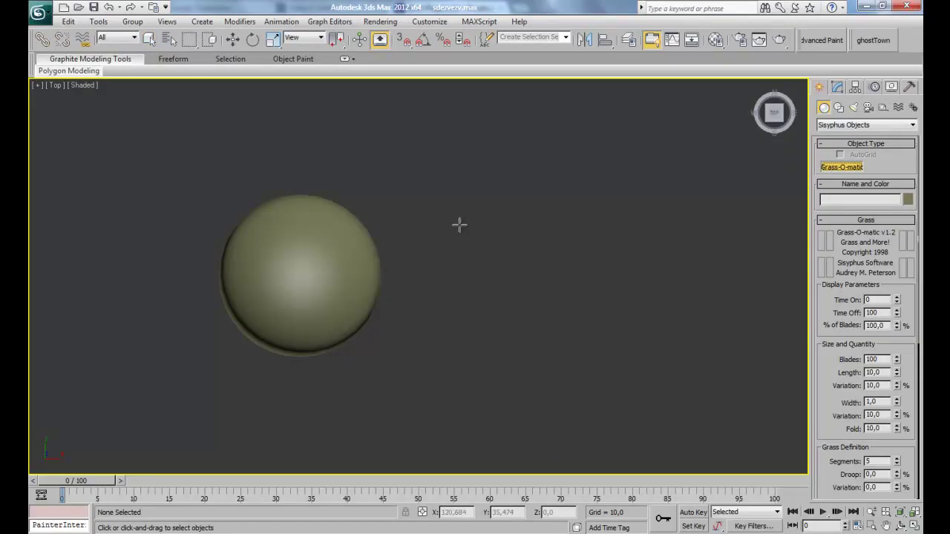
left_click_drag(445, 217, 578, 342)
key("w")
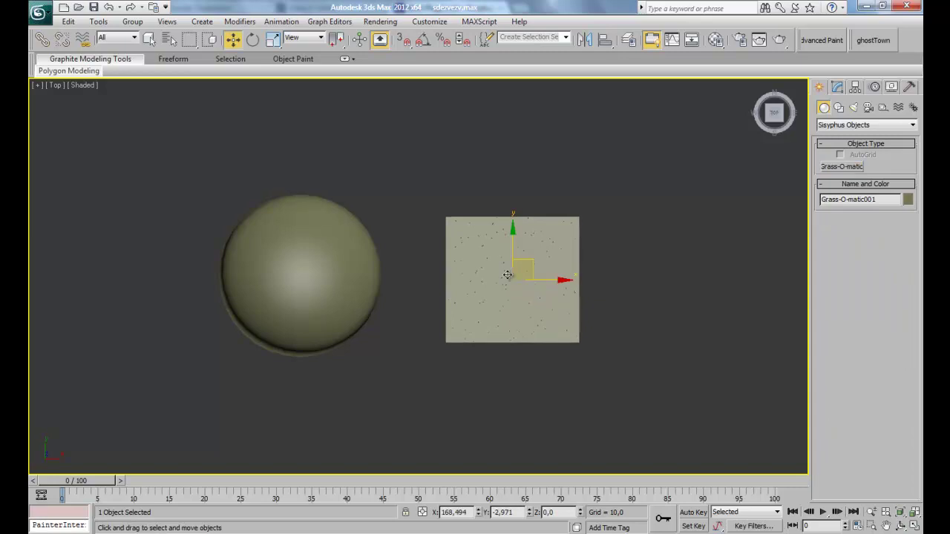
key("f")
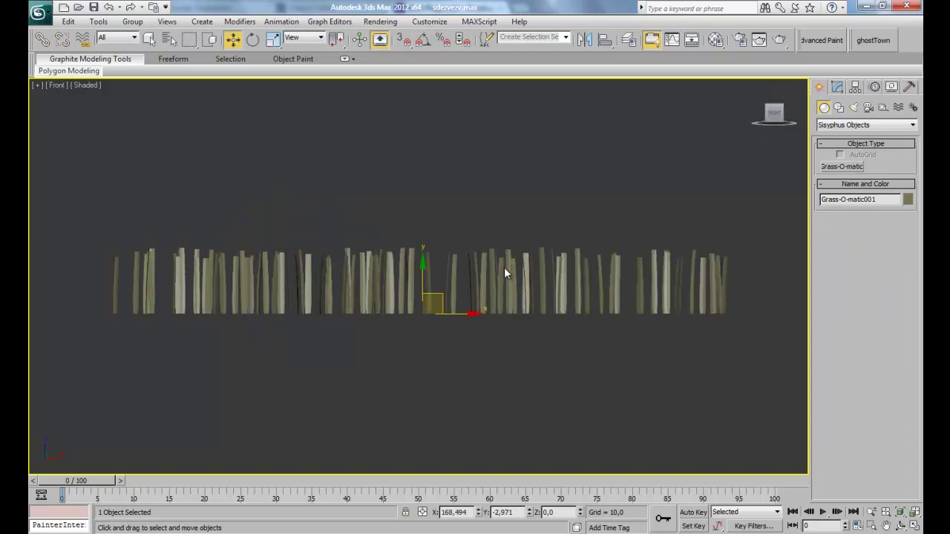
left_click(839, 88)
left_click_drag(844, 341, 835, 311)
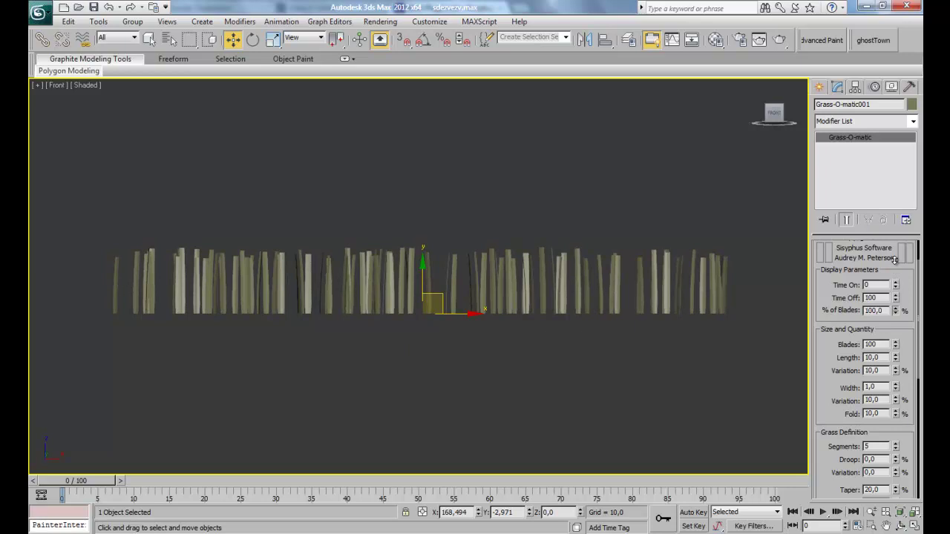
Try a different displayed percentage of grass blades and return it to 100 %
left_click_drag(896, 310, 892, 374)
left_click_drag(895, 317, 888, 217)
left_click_drag(835, 371, 835, 344)
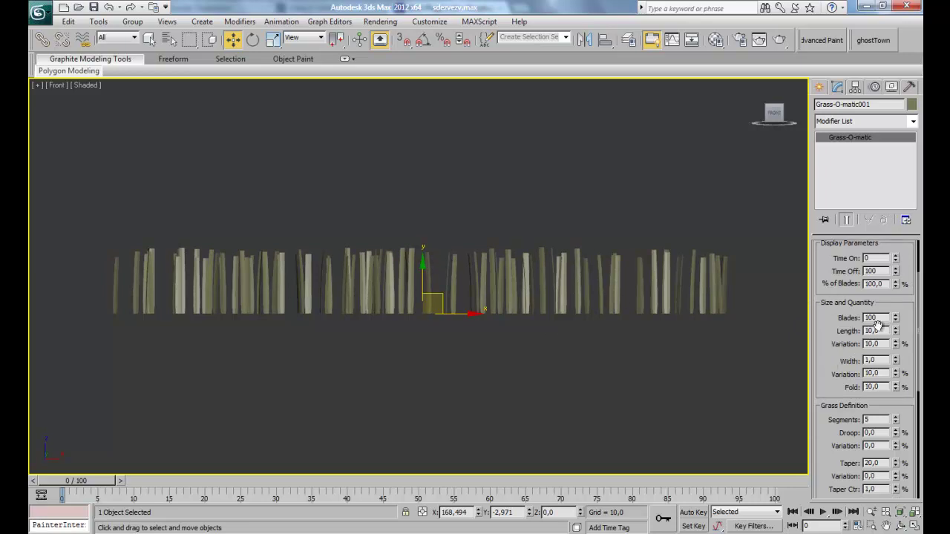
Set the number of grass blades to 1000, viewing the patch in perspective
left_click_drag(896, 320, 849, 6)
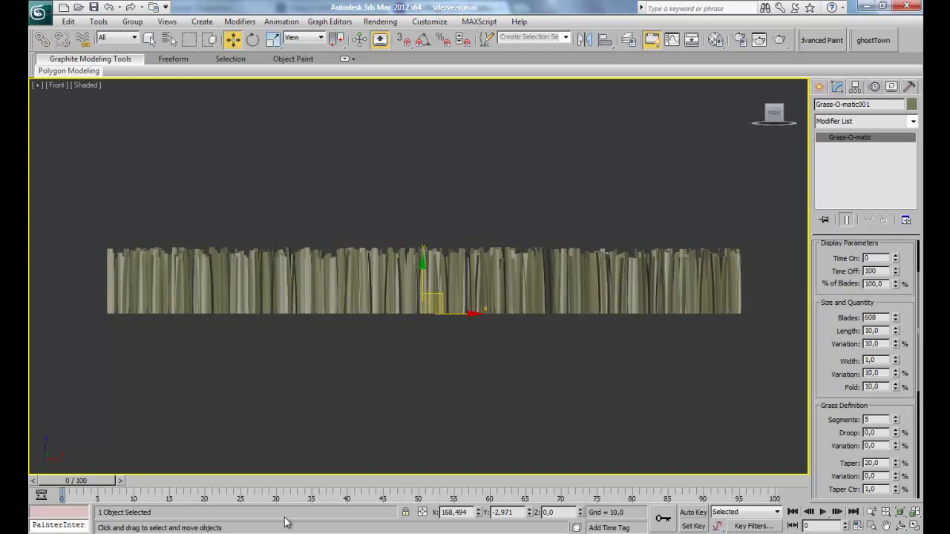
key("p")
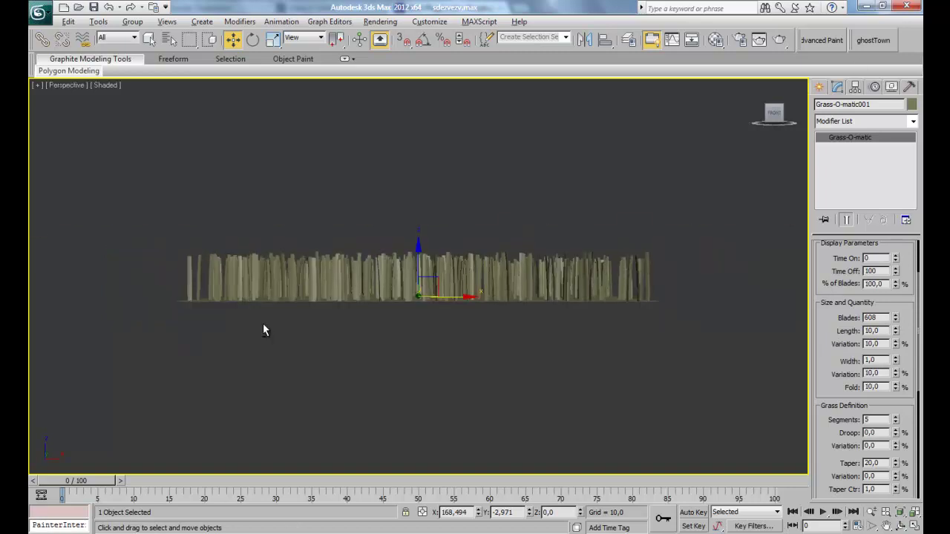
middle_click_drag(293, 346, 363, 390, "alt")
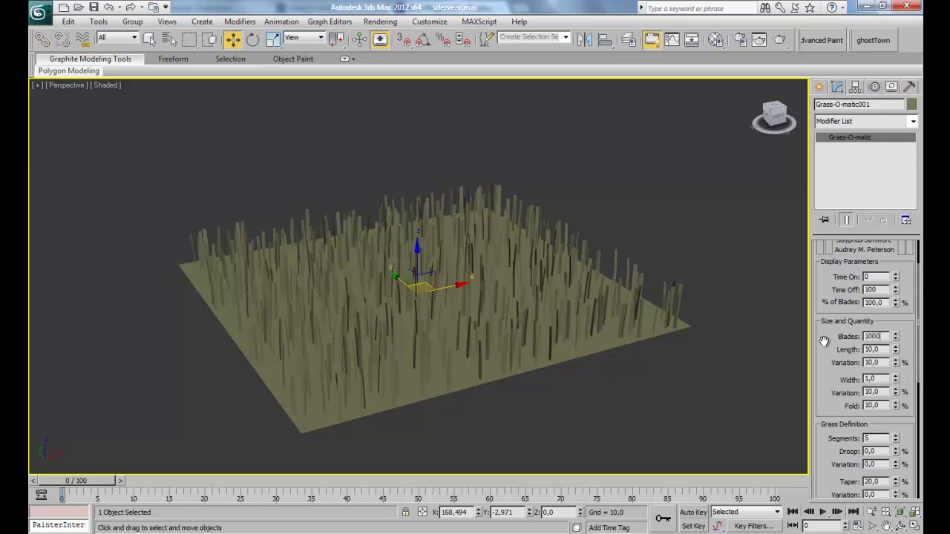
key("Return")
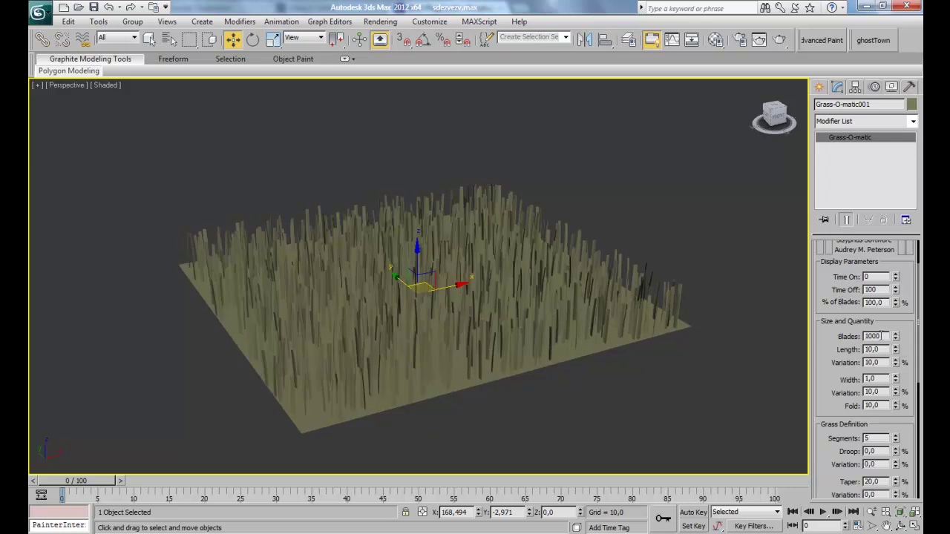
Try a grass blade length of 17.1 and return the length to 10
scroll(863, 323, "down", 2)
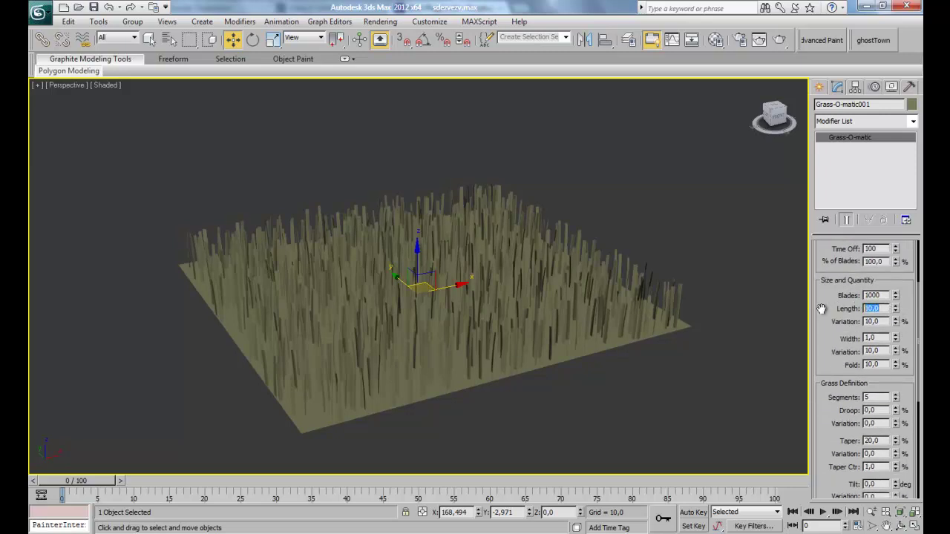
left_click_drag(894, 315, 859, 266)
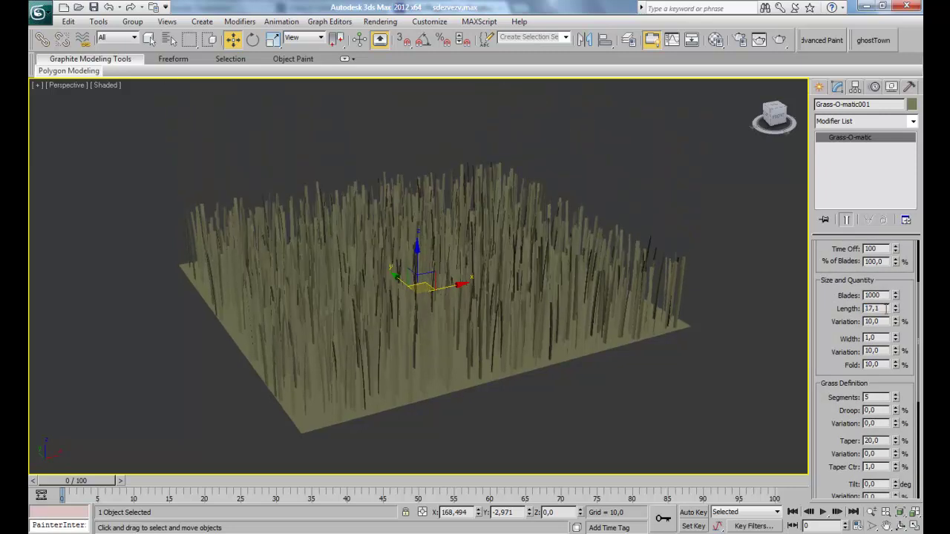
key("Return")
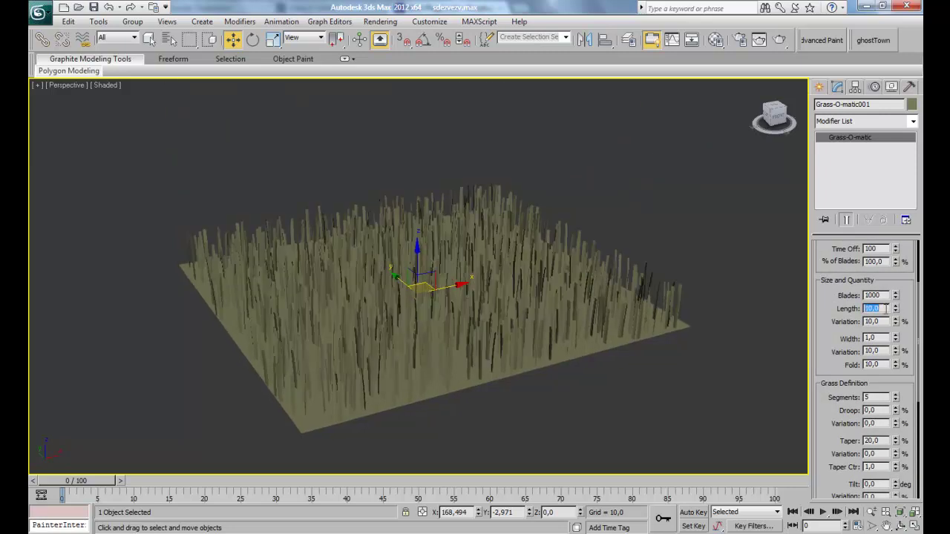
Set the grass blades' length variation to 30 %
mouse_move(897, 321)
left_mouse_down()
mouse_move(893, 282)
mouse_move(892, 309)
left_mouse_up()
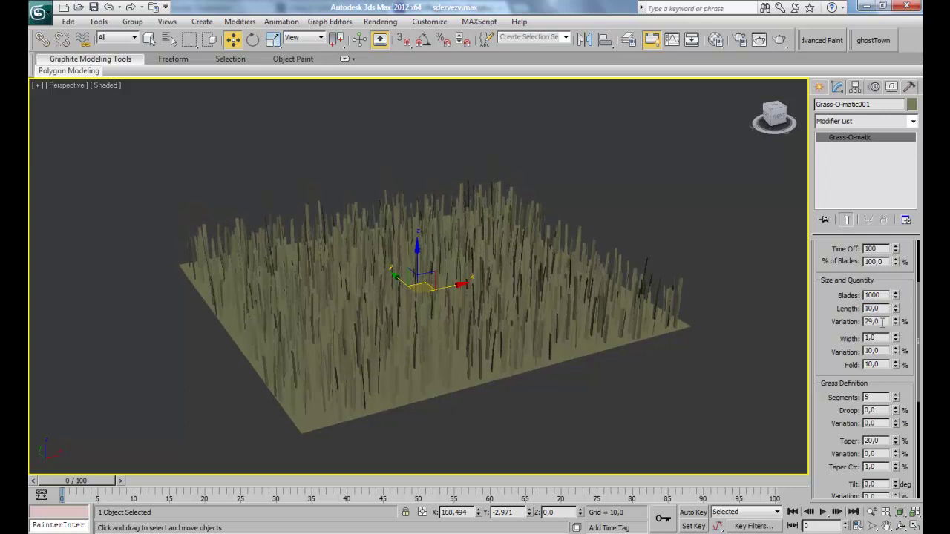
type("30")
key("Return")
Try a different grass blade width and return it to 1.0
scroll(860, 308, "down", 2)
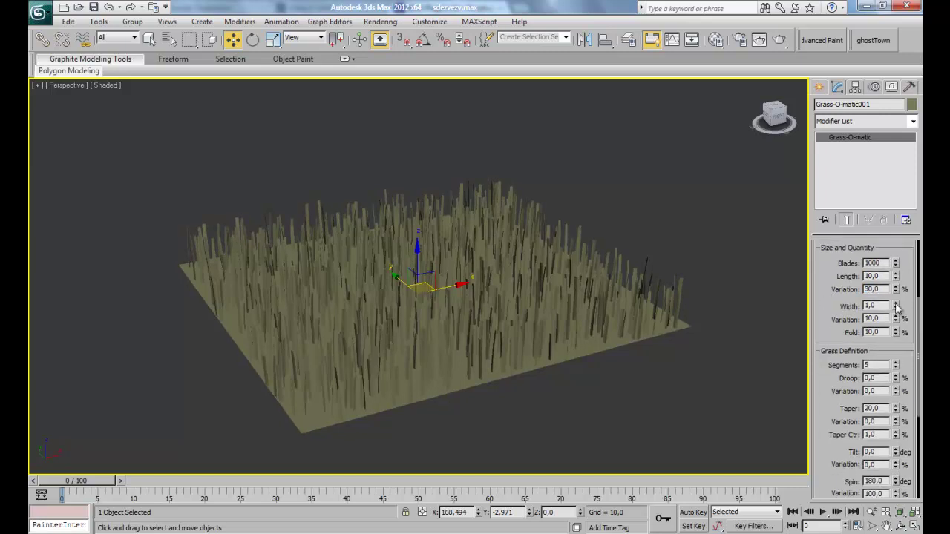
mouse_move(896, 306)
left_mouse_down()
mouse_move(885, 232)
mouse_move(873, 217)
mouse_move(866, 331)
mouse_move(843, 188)
mouse_move(858, 306)
mouse_move(877, 303)
left_mouse_up()
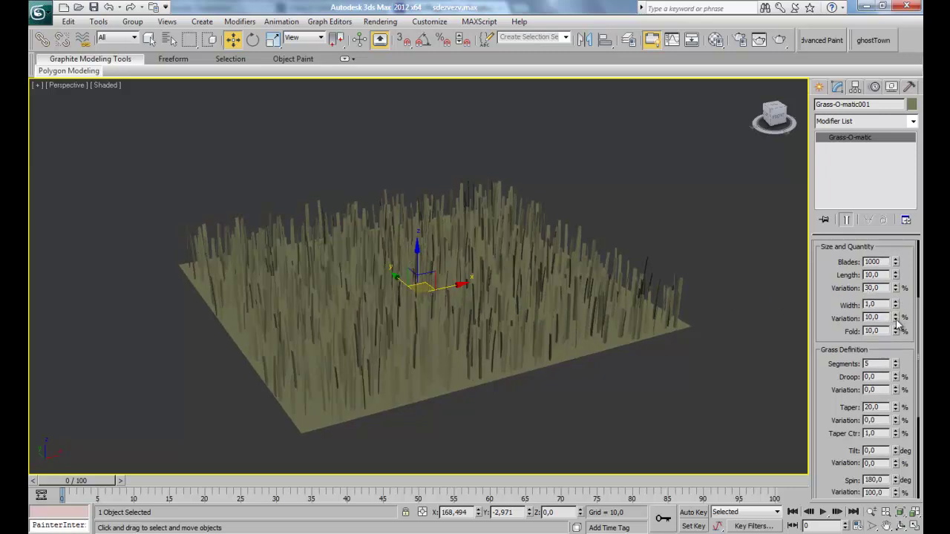
Set the grass blades' width variation to 19 % and their fold to 76 %
left_click_drag(897, 321, 860, 289)
scroll(525, 276, "up", 2)
middle_click_drag(467, 282, 455, 261)
Return the grass blades' fold to 10 %, checking a single blade up close in the top wireframe view
key("t")
key("z")
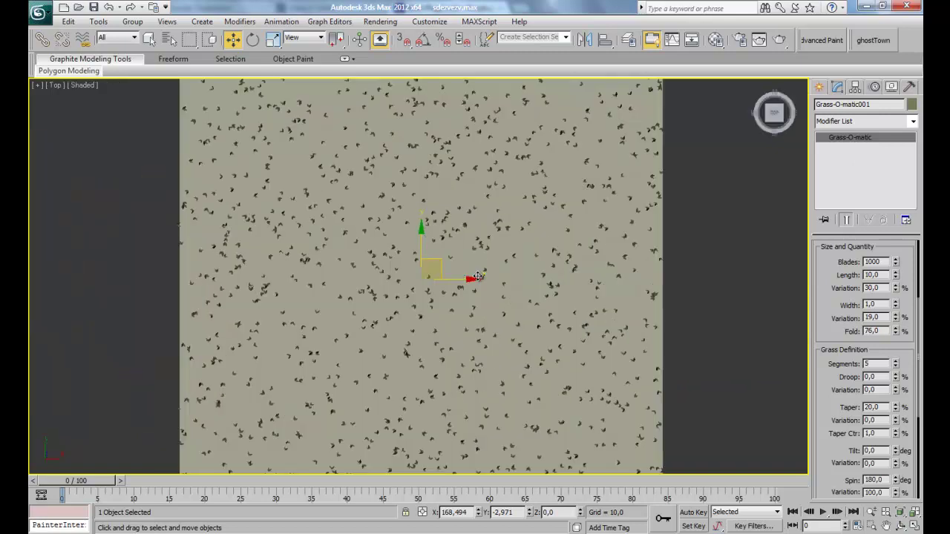
key("F3")
scroll(477, 281, "up", 10)
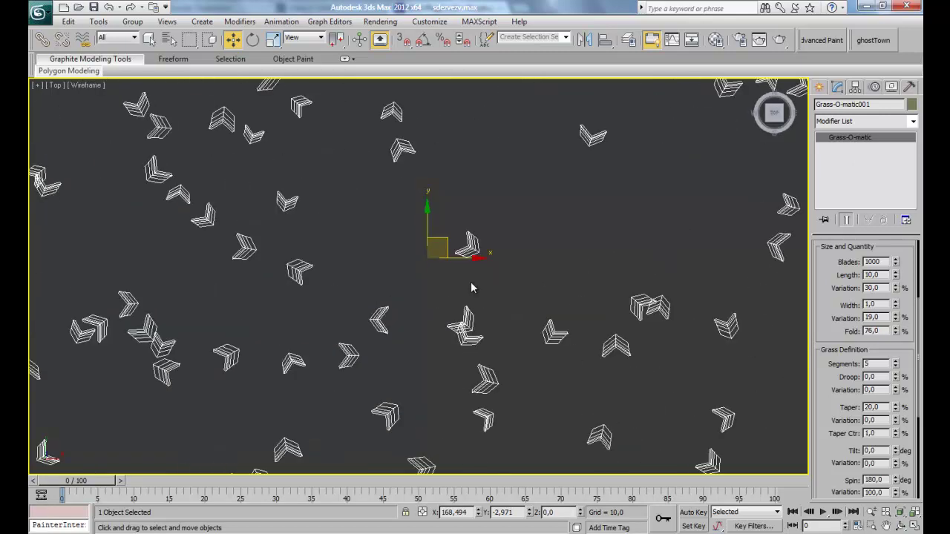
middle_click_drag(467, 290, 403, 364)
scroll(510, 304, "up", 2)
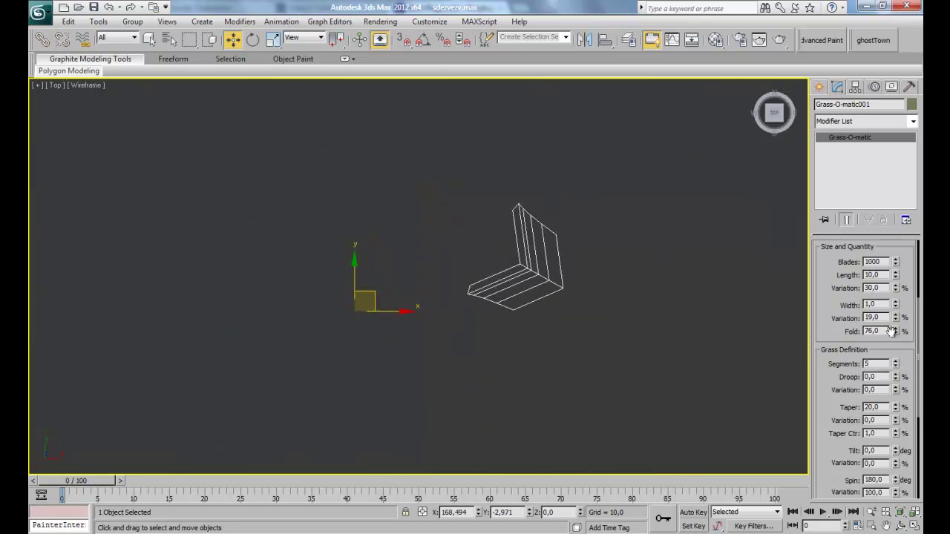
right_click(900, 332)
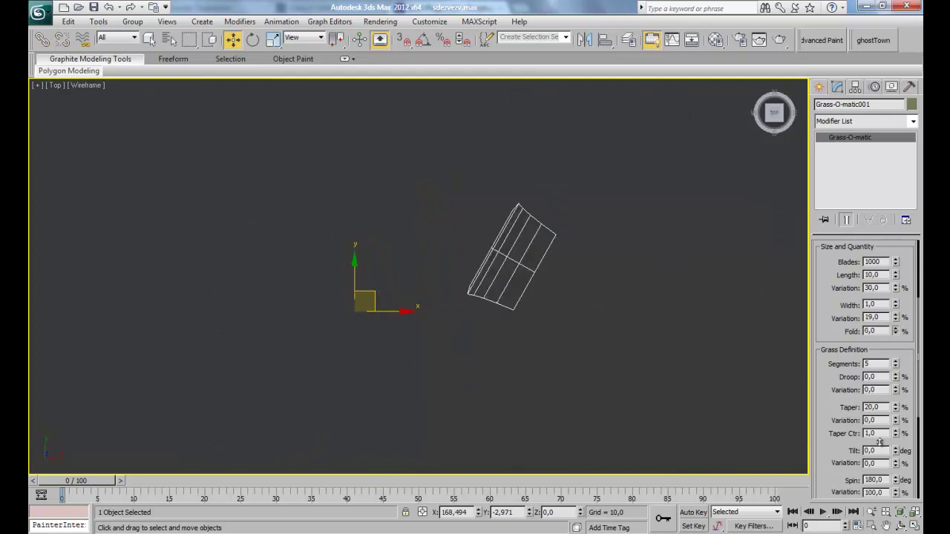
left_click_drag(874, 399, 863, 359)
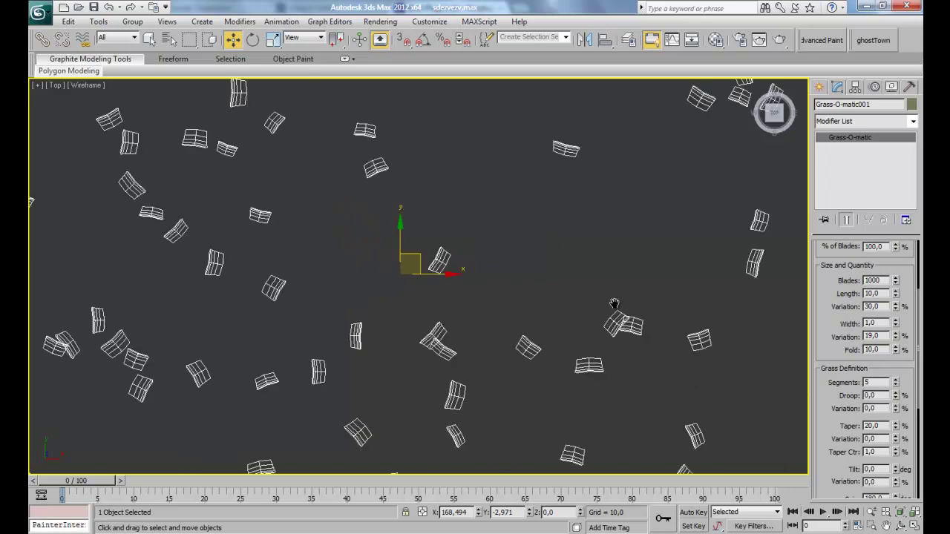
Examine the grass patch in the shaded perspective view, with and without edged faces
scroll(614, 304, "down", 5)
key("p")
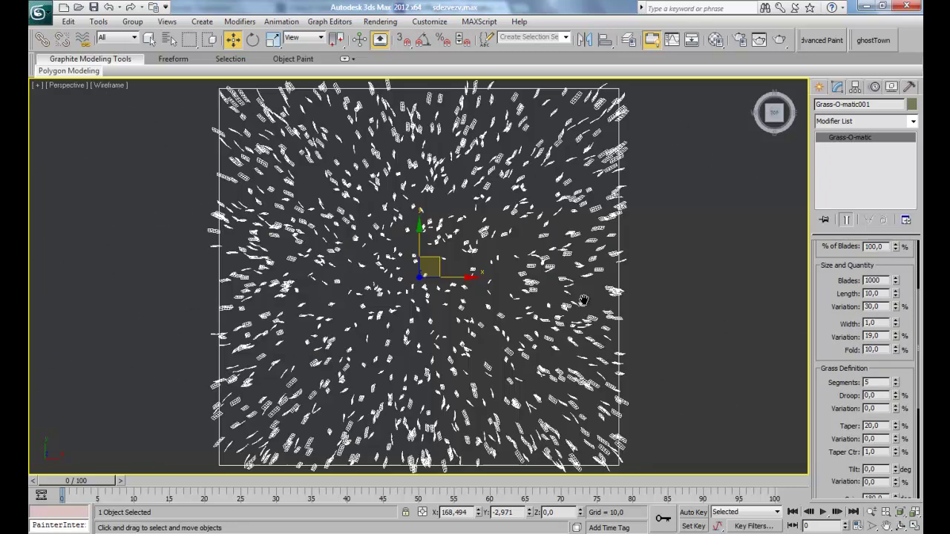
middle_click_drag(584, 299, 563, 199, "alt")
key("F3")
middle_click_drag(436, 245, 465, 253, "alt")
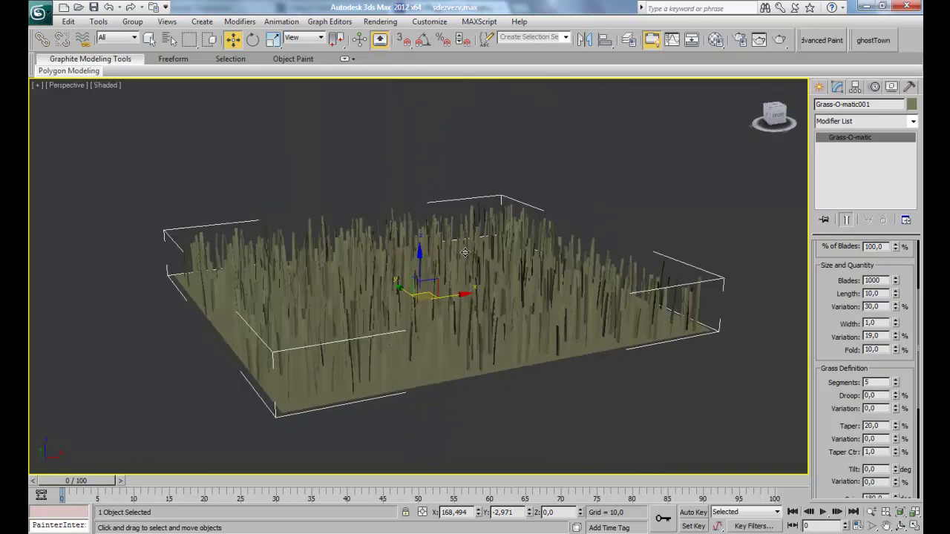
key("F4")
scroll(471, 260, "up", 5)
key("F4")
scroll(481, 276, "up", 6)
scroll(528, 277, "down", 5)
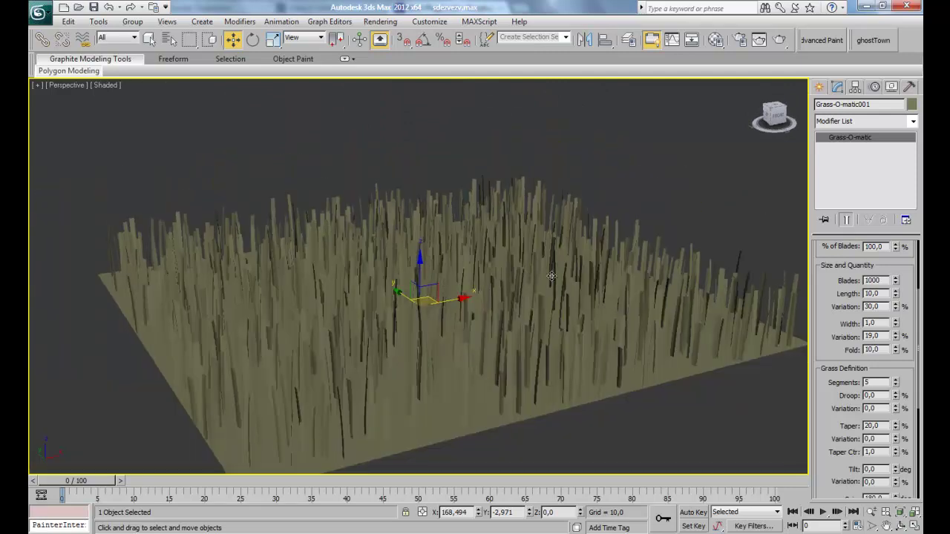
Set the grass blades' segments to 7, checking the subdivisions with edged faces displayed
left_click_drag(854, 318, 841, 271)
scroll(841, 271, "down", 2)
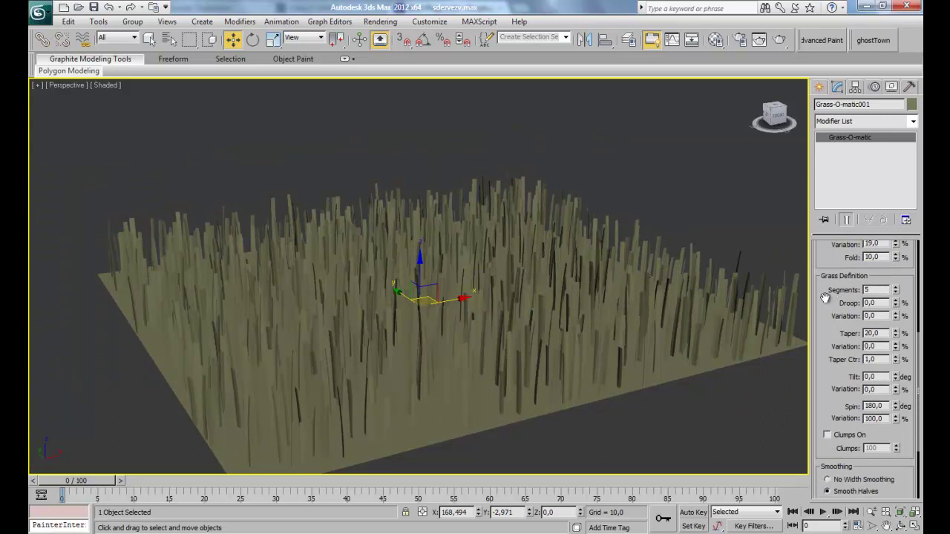
key("F4")
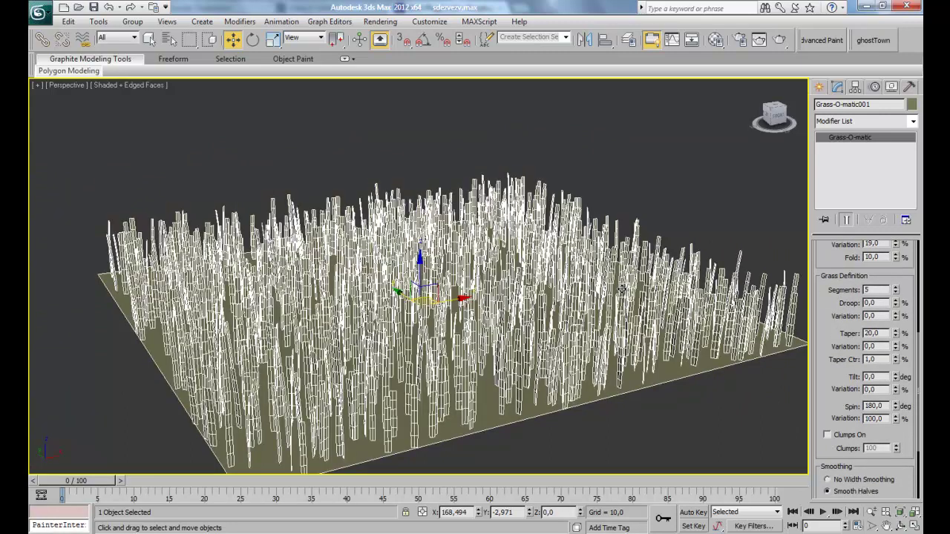
left_click(896, 287)
left_click(896, 287)
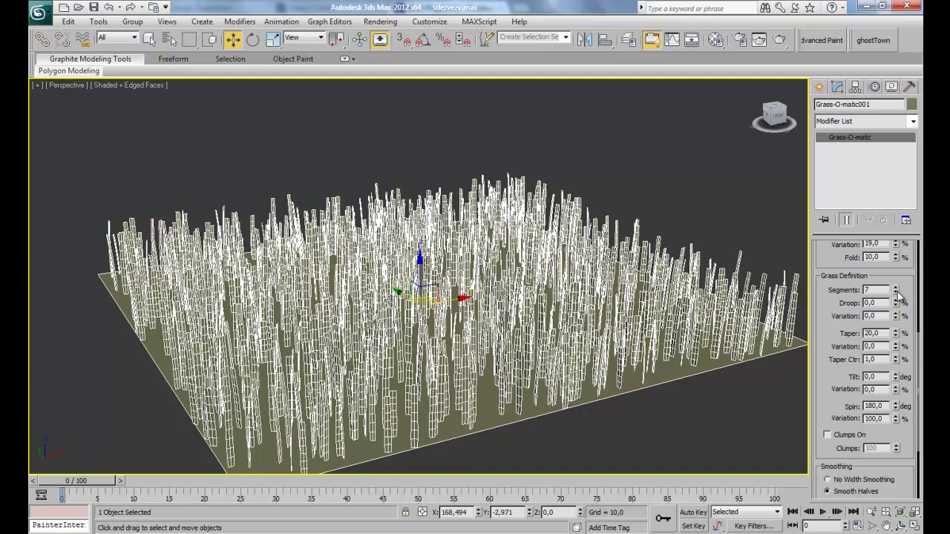
left_click(896, 293)
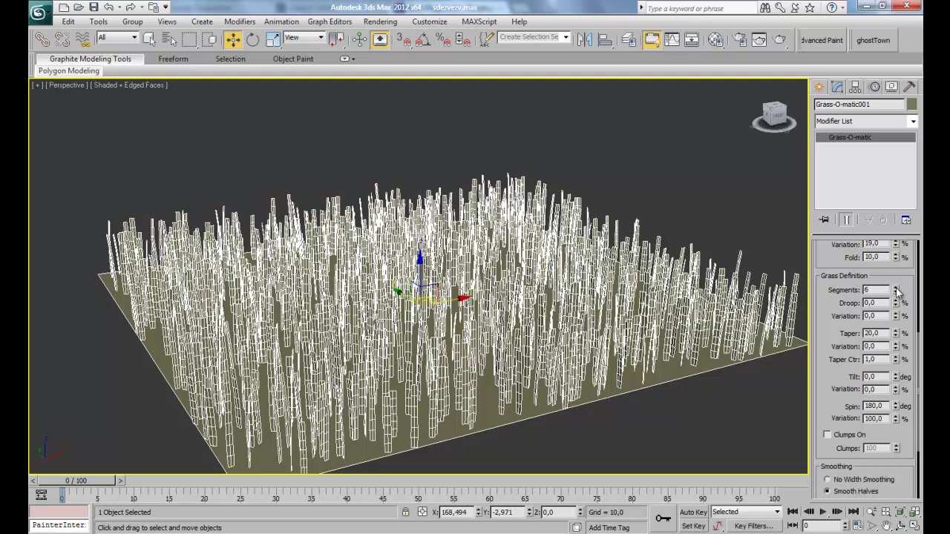
key("F4")
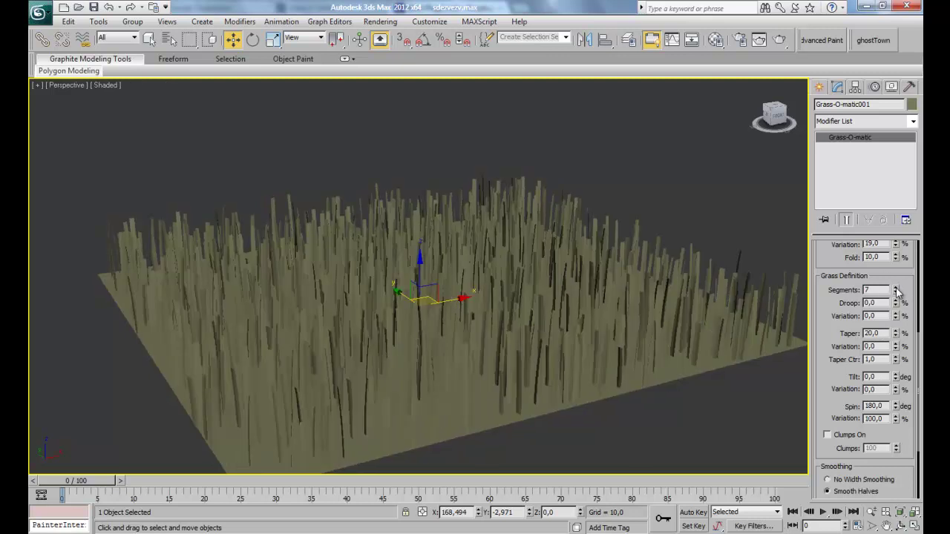
key("F4")
key("F4")
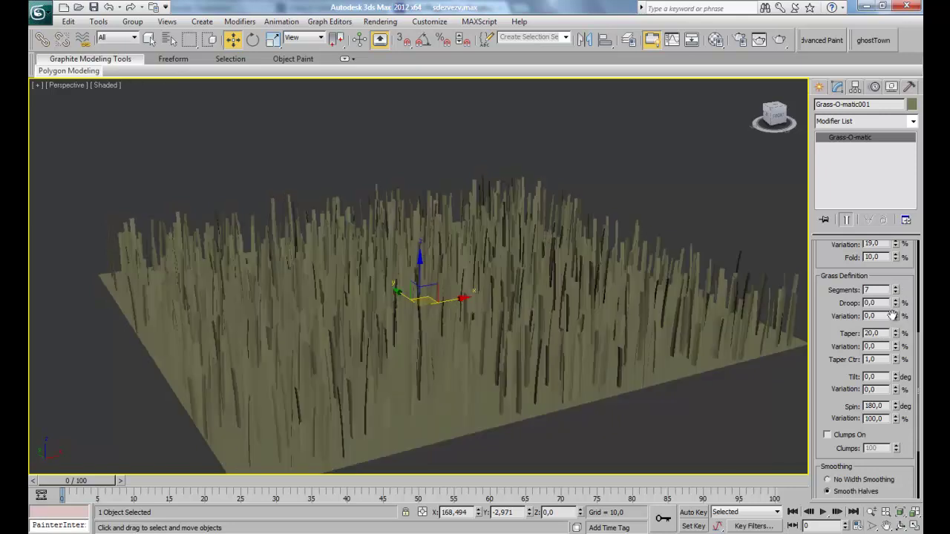
Set the grass blades' droop to 42 % and the droop variation to 100 %
left_click_drag(896, 308, 884, 78)
left_click_drag(882, 242, 894, 275)
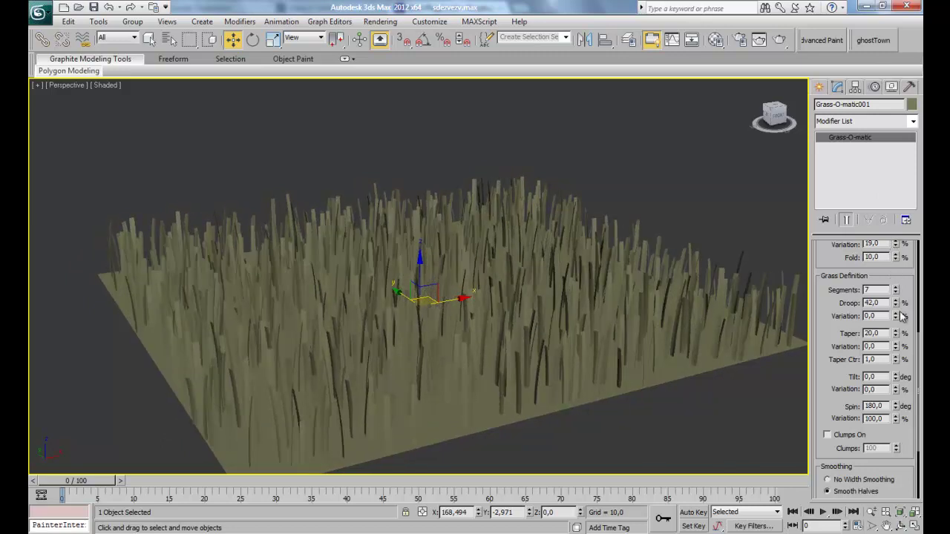
left_click_drag(896, 316, 896, 294)
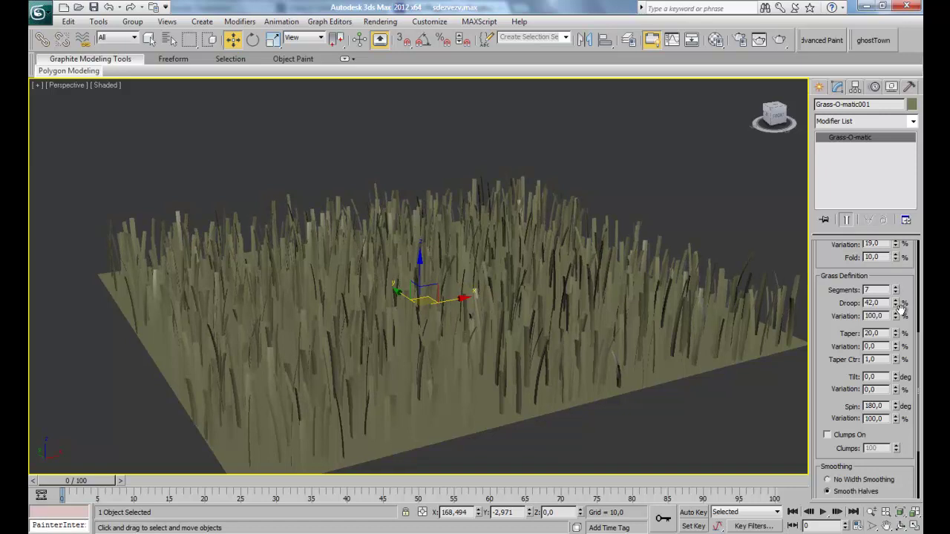
Set the grass blades' taper to 86 % and the taper variation to 65 %
left_click(896, 334)
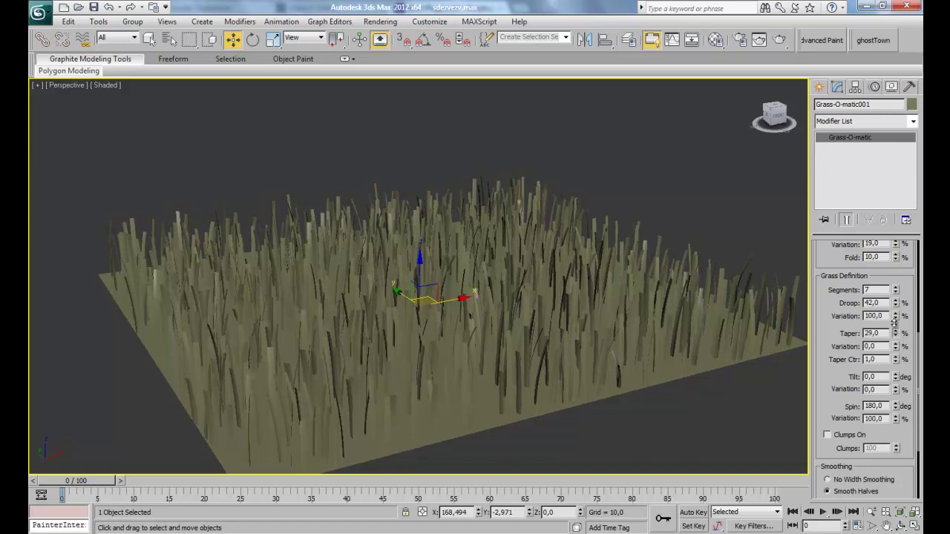
left_click_drag(895, 325, 889, 291)
scroll(621, 313, "up", 3)
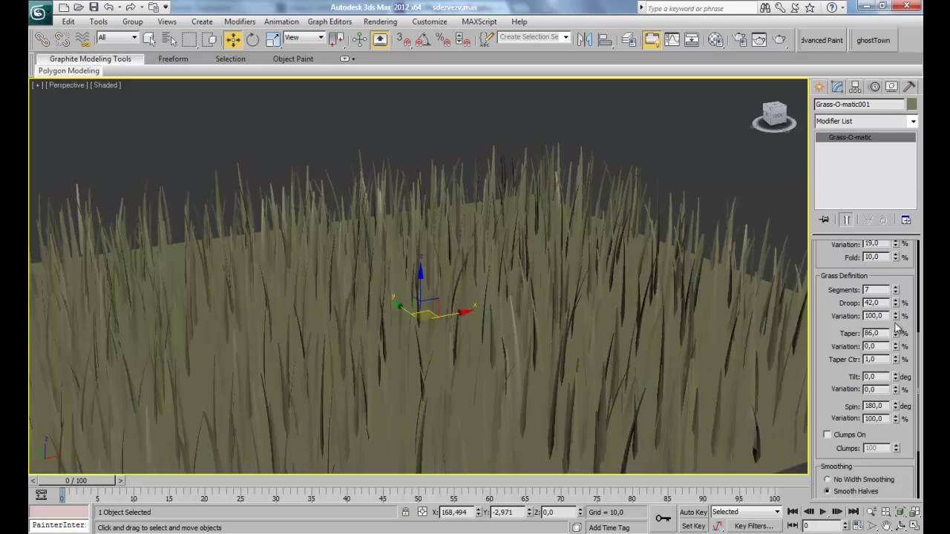
left_click_drag(896, 317, 897, 362)
left_click_drag(895, 318, 896, 288)
left_click_drag(896, 347, 888, 299)
scroll(658, 197, "down", 5)
scroll(646, 224, "up", 5)
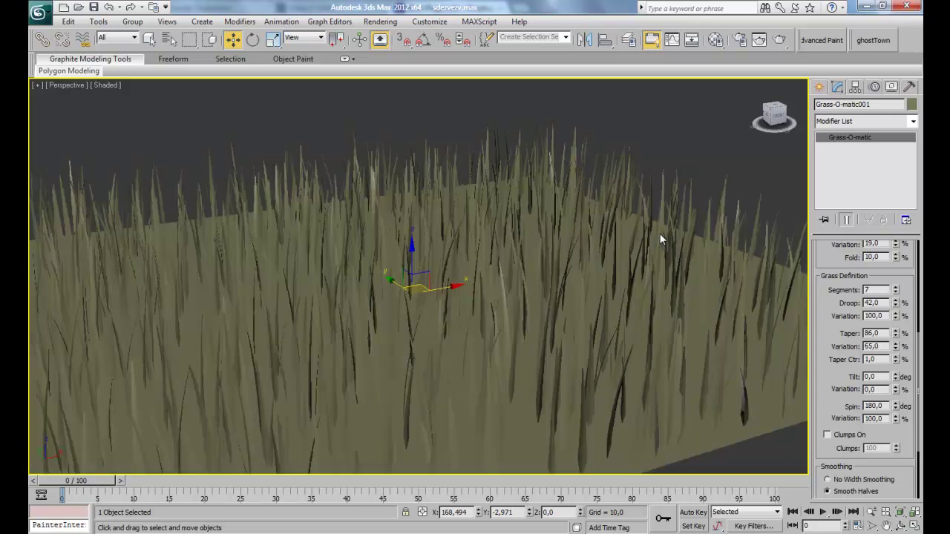
Try a taper centre of 100 % with edged faces displayed and return it to 1 %
left_click_drag(896, 362, 873, 239)
key("F4")
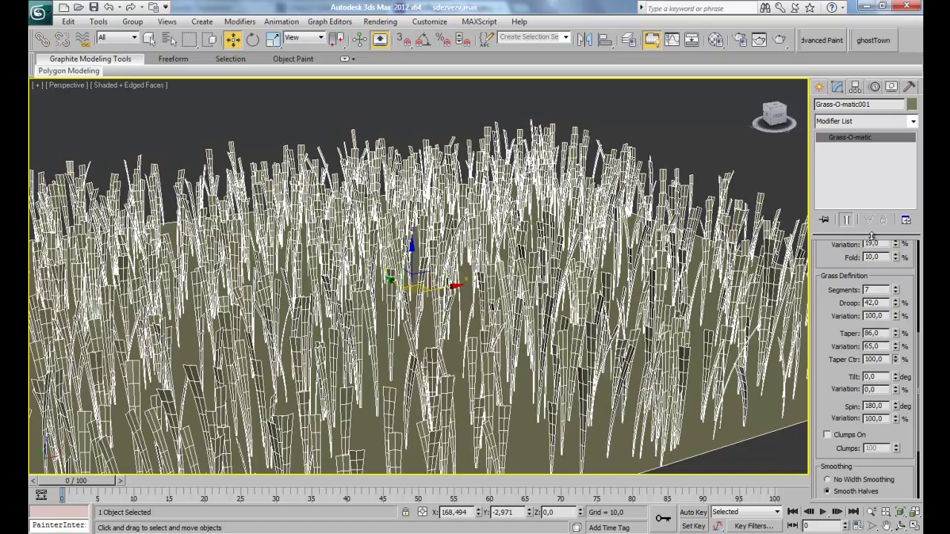
left_click_drag(883, 306, 885, 385)
key("F4")
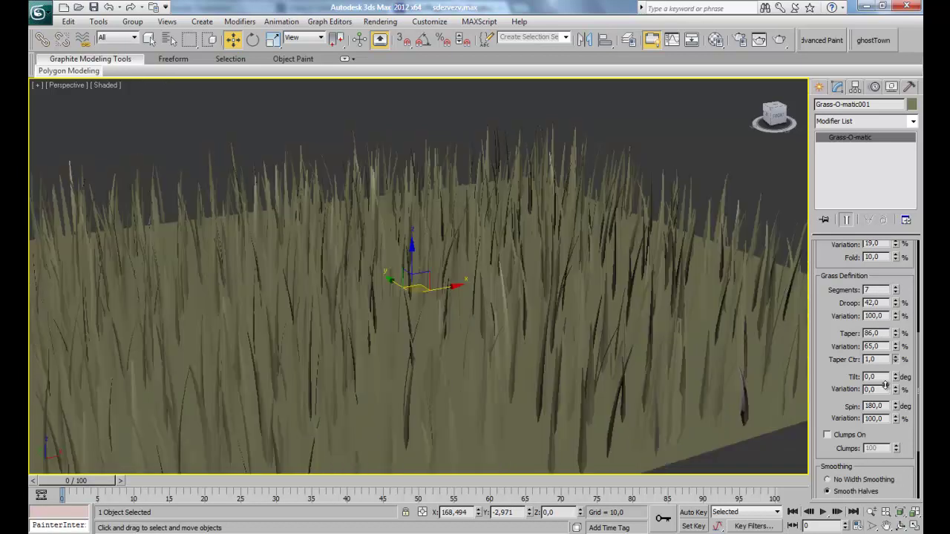
Try different tilt and spin angles for the grass blades and return them to 0 and 180 degrees
left_click_drag(822, 366, 831, 330)
left_click_drag(896, 340, 865, 335)
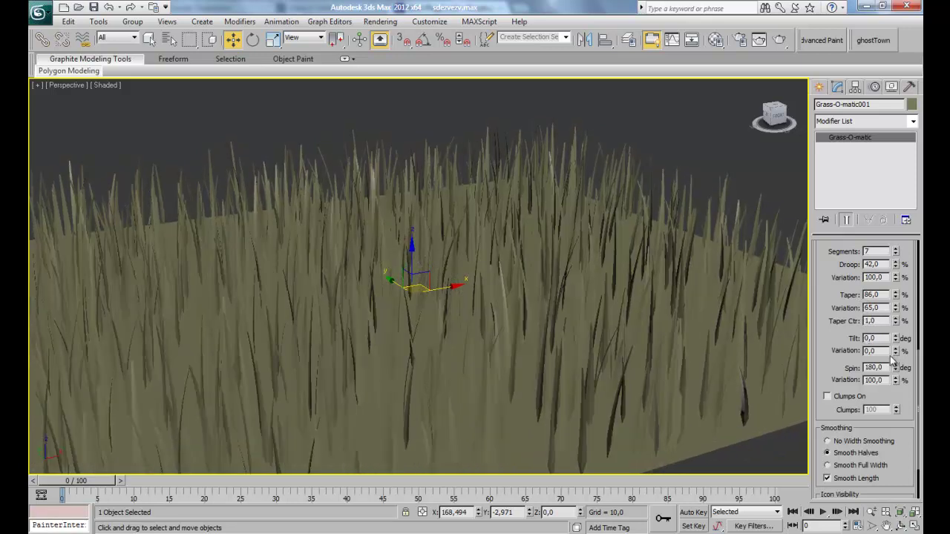
left_click_drag(895, 370, 862, 187)
left_click_drag(895, 368, 884, 413)
Try grouping the grass blades into 100 clumps and turn clumping off again
left_click(844, 401)
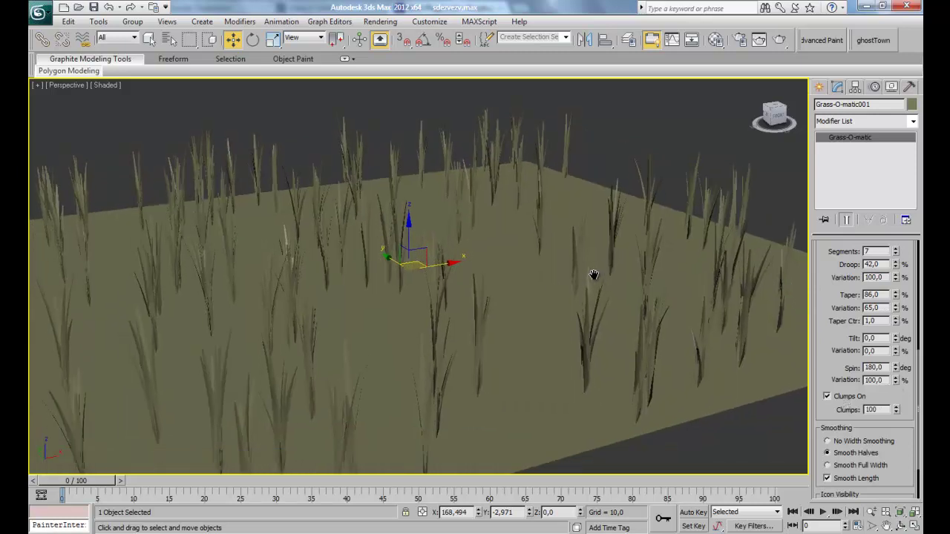
scroll(594, 276, "down", 3)
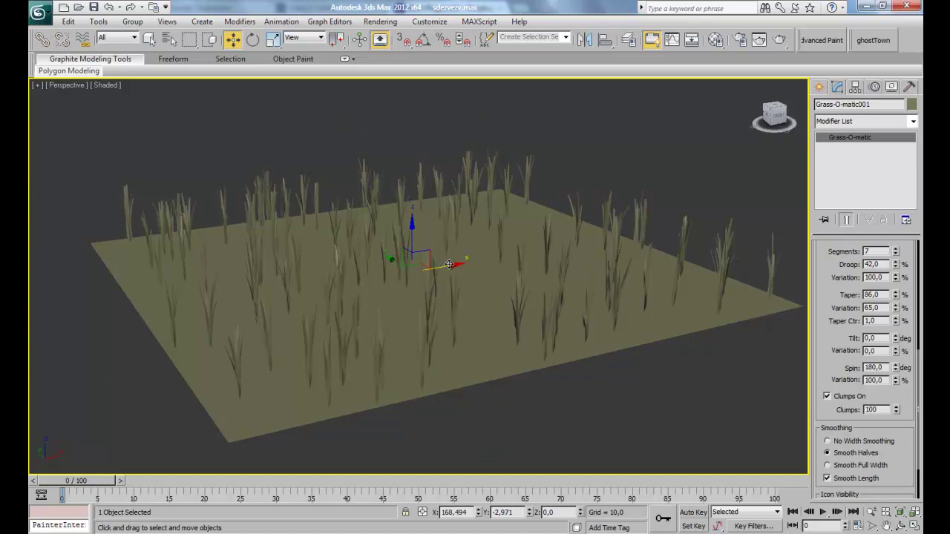
scroll(445, 287, "up", 3)
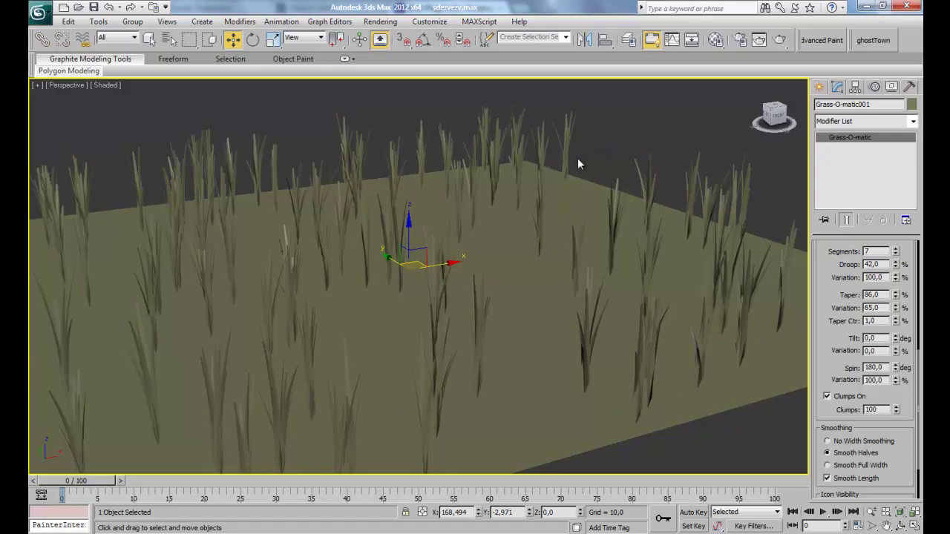
left_click(836, 398)
Hide the grass object's ground plane icon so that only the blades are displayed
left_click_drag(837, 397, 830, 330)
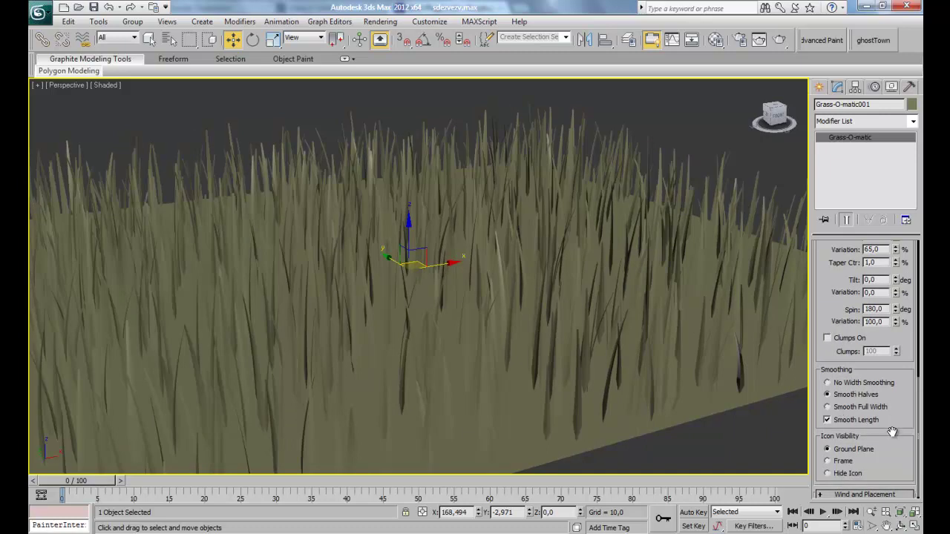
left_click_drag(893, 432, 894, 384)
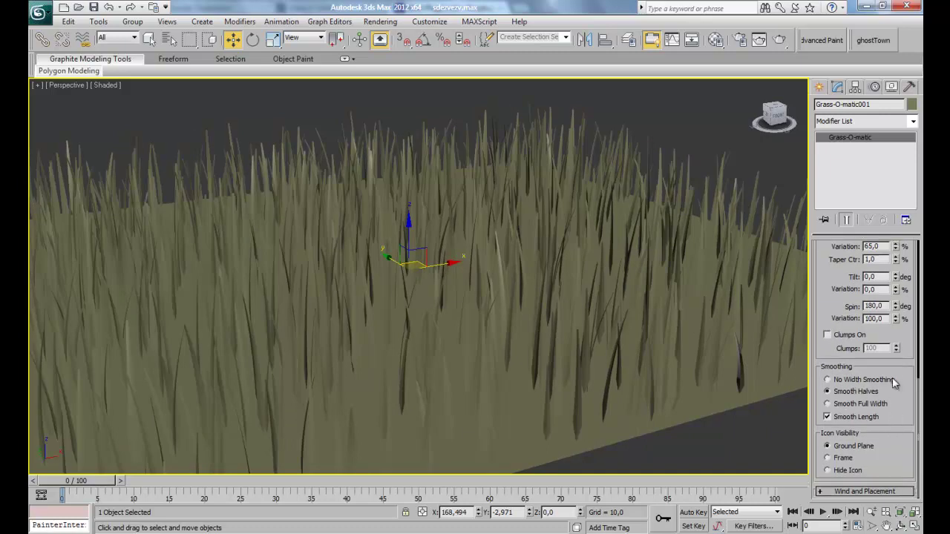
left_click(832, 472)
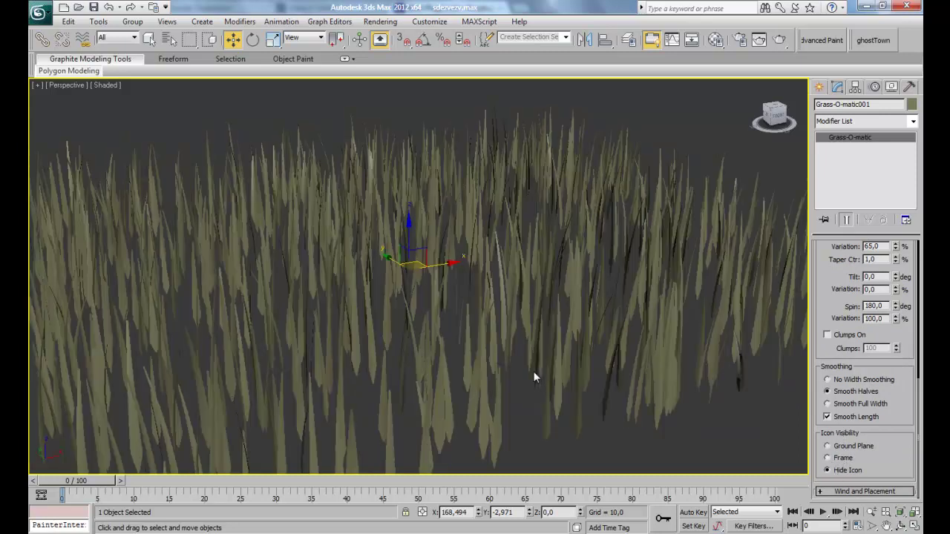
mouse_move(555, 349)
middle_mouse_down("alt")
mouse_move(458, 331)
mouse_move(583, 331)
mouse_move(574, 339)
mouse_move(631, 329)
mouse_move(547, 354)
middle_mouse_up("alt")
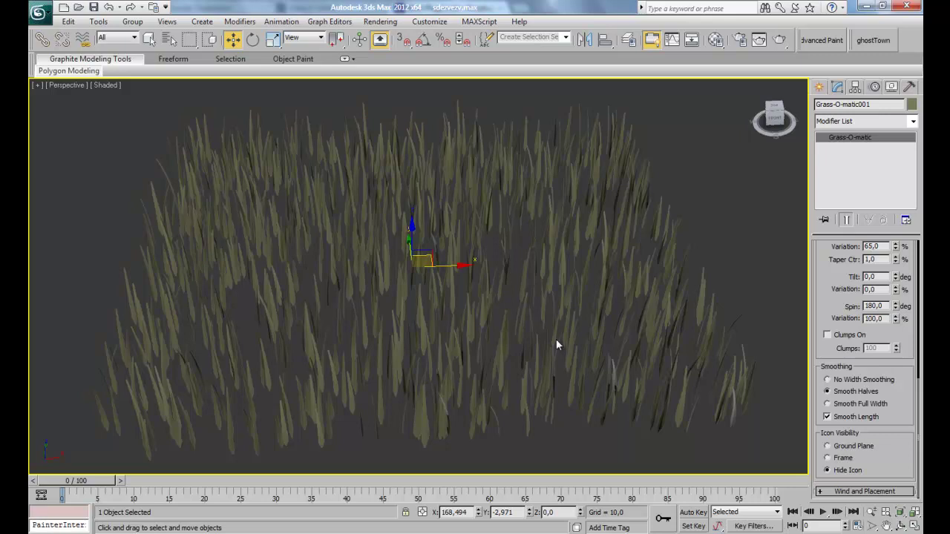
middle_click_drag(514, 308, 468, 297, "alt")
middle_click_drag(571, 320, 600, 297, "alt")
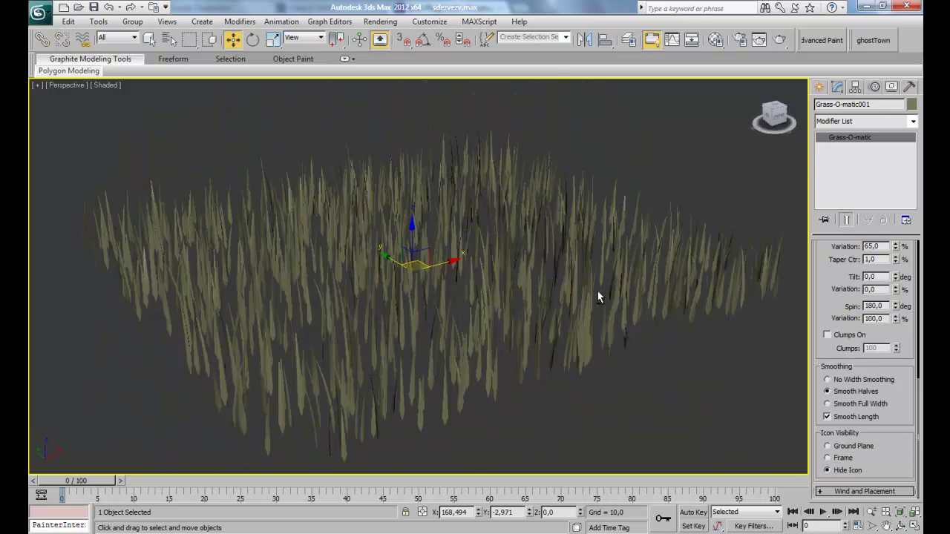
Set the number of grass blades to 1500 and the blade length to 7
scroll(840, 333, "up", 10)
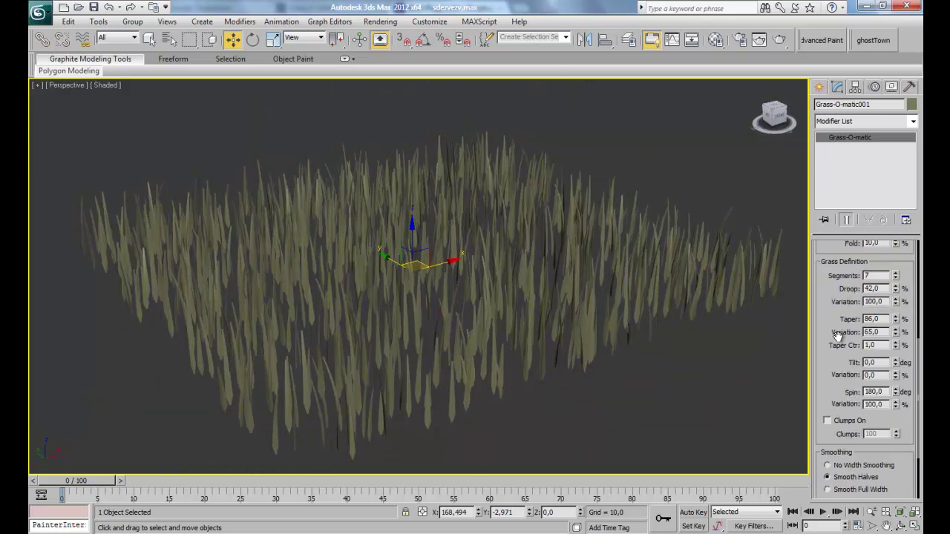
left_click_drag(883, 323, 844, 327)
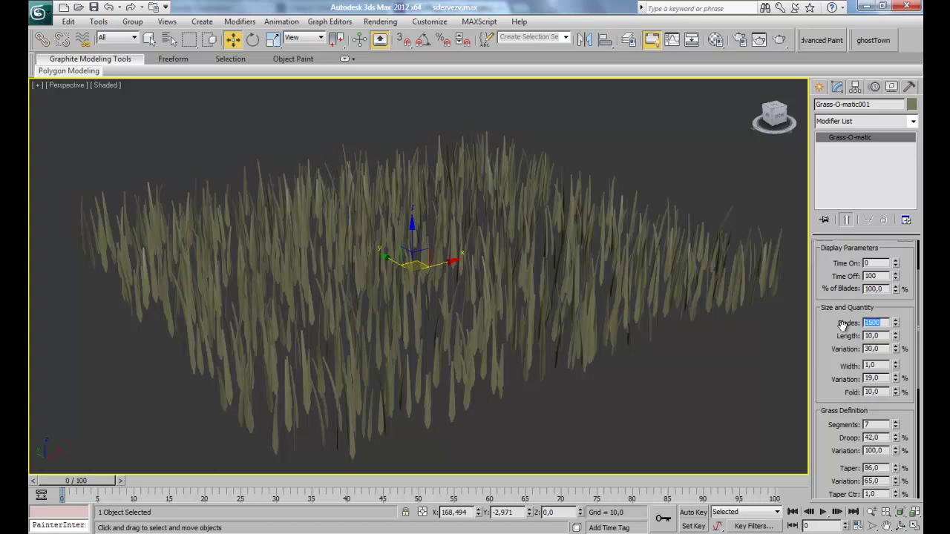
left_click_drag(882, 336, 803, 333)
type("7")
key("Return")
mouse_move(533, 321)
middle_mouse_down("alt")
mouse_move(487, 297)
mouse_move(528, 313)
mouse_move(543, 332)
middle_mouse_up("alt")
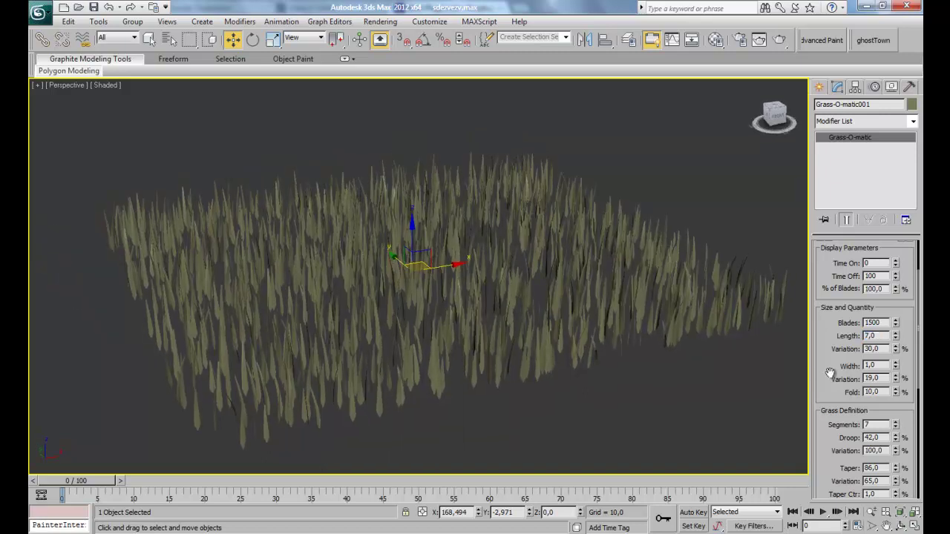
Open the grass object's wind and placement settings and inspect the patch's length and width
scroll(838, 348, "down", 6)
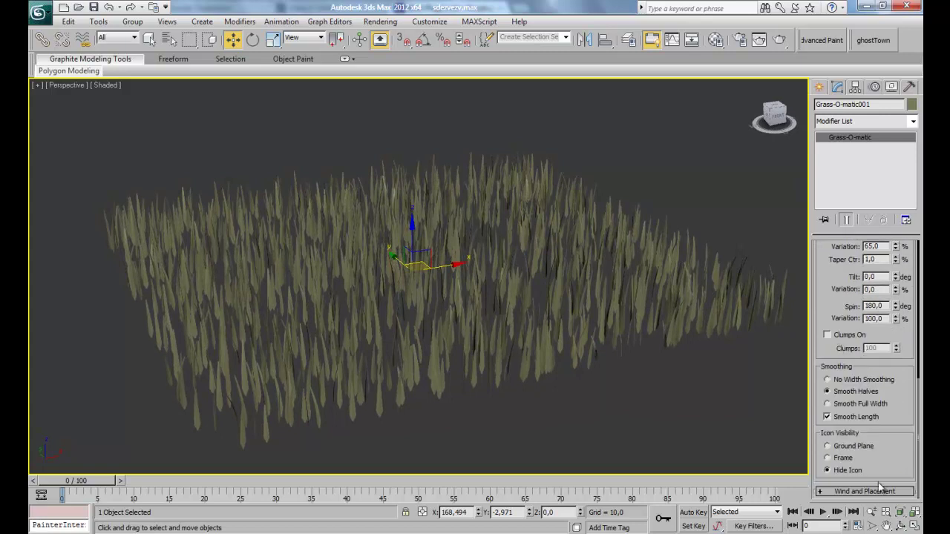
left_click(880, 492)
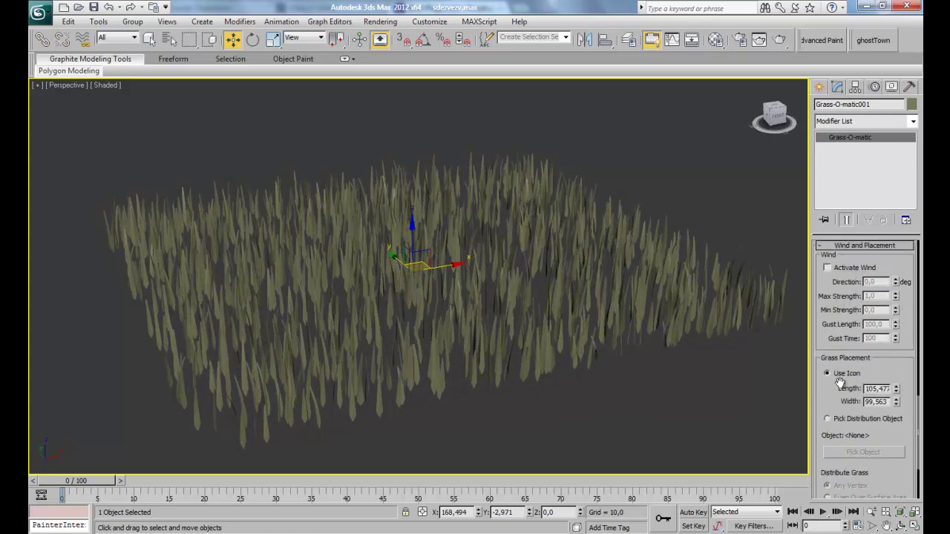
left_click(896, 386)
Compare the height and extent of the grass patch with the mushroom in the front view and in perspective
middle_click_drag(606, 344, 524, 353)
scroll(524, 353, "down", 6)
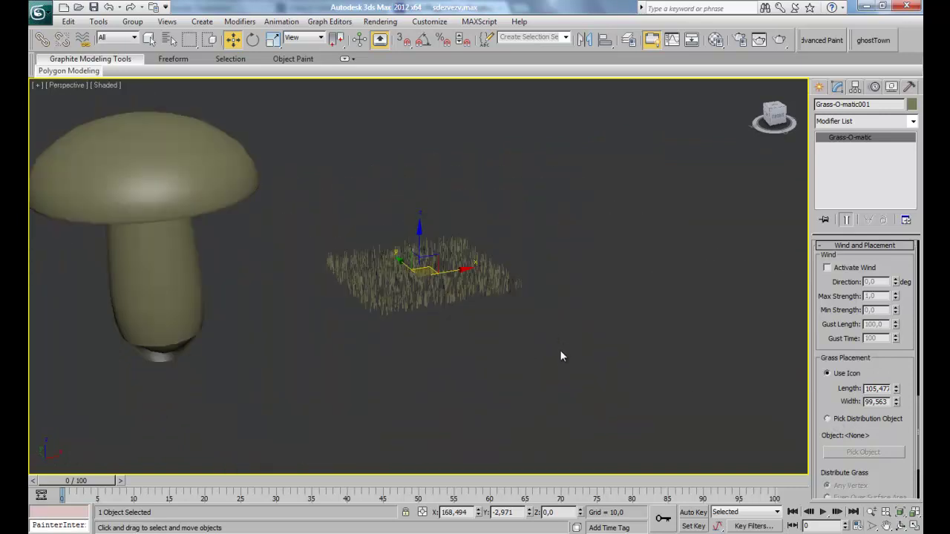
middle_click_drag(482, 294, 427, 295, "alt")
key("f")
key("z")
scroll(451, 322, "down", 5)
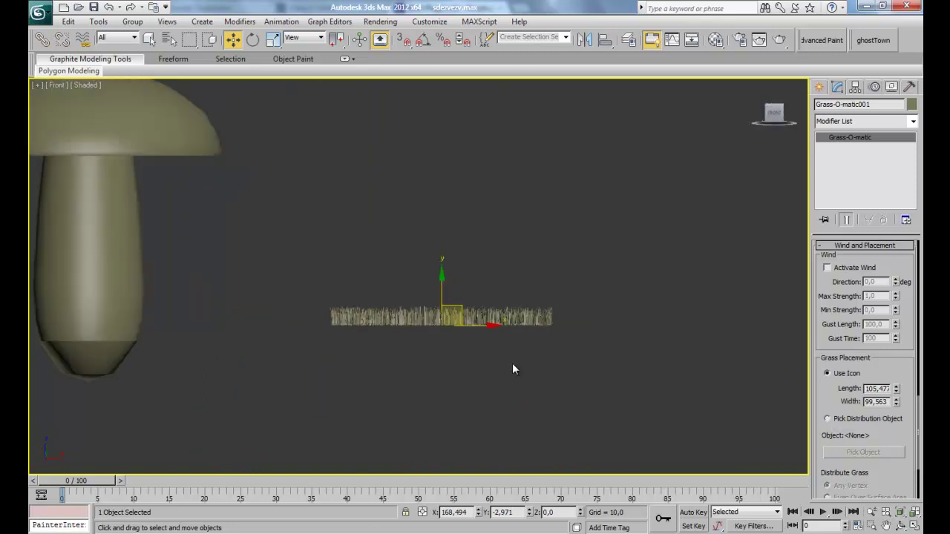
middle_click_drag(333, 313, 423, 346)
scroll(424, 346, "down", 3)
left_click_drag(402, 272, 529, 393)
left_click(263, 284)
left_click_drag(263, 284, 339, 366)
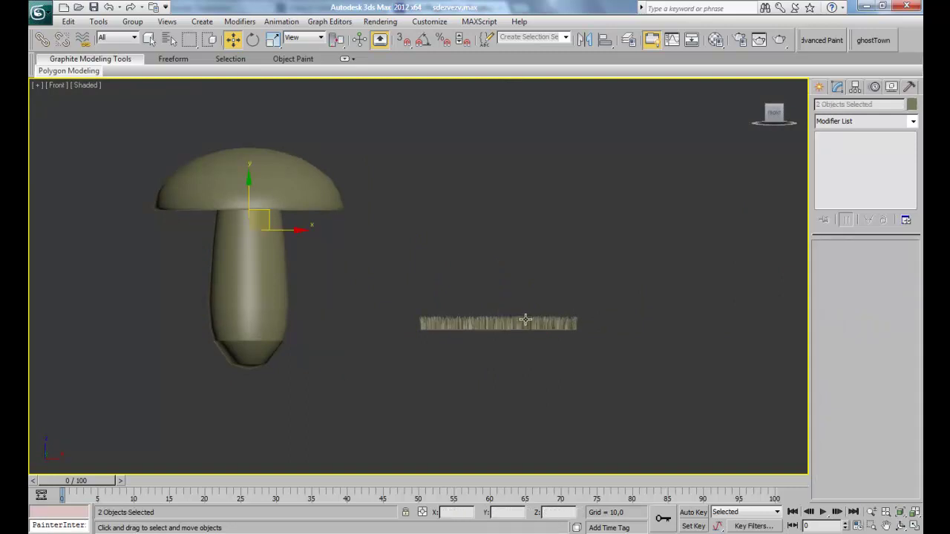
left_click(461, 326)
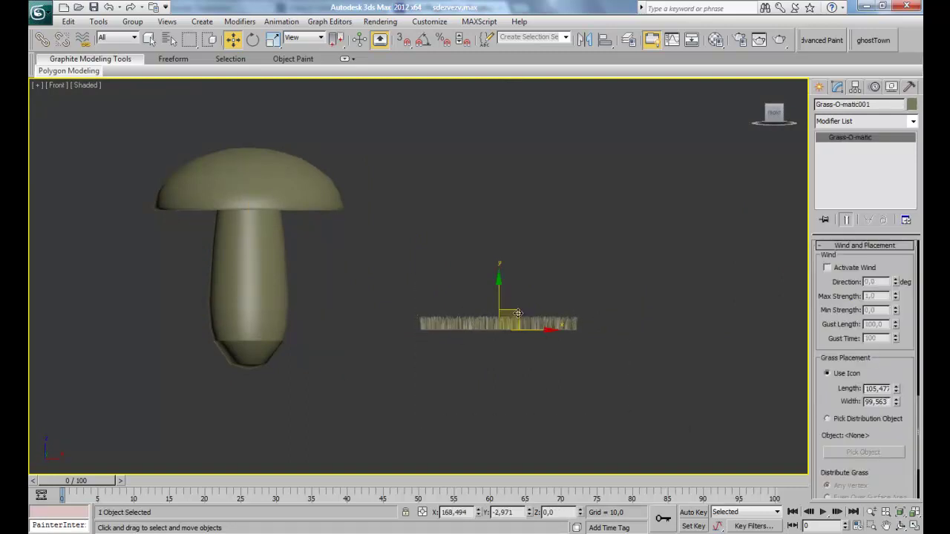
left_click_drag(441, 319, 591, 317)
key("p")
middle_click_drag(608, 299, 523, 368, "alt")
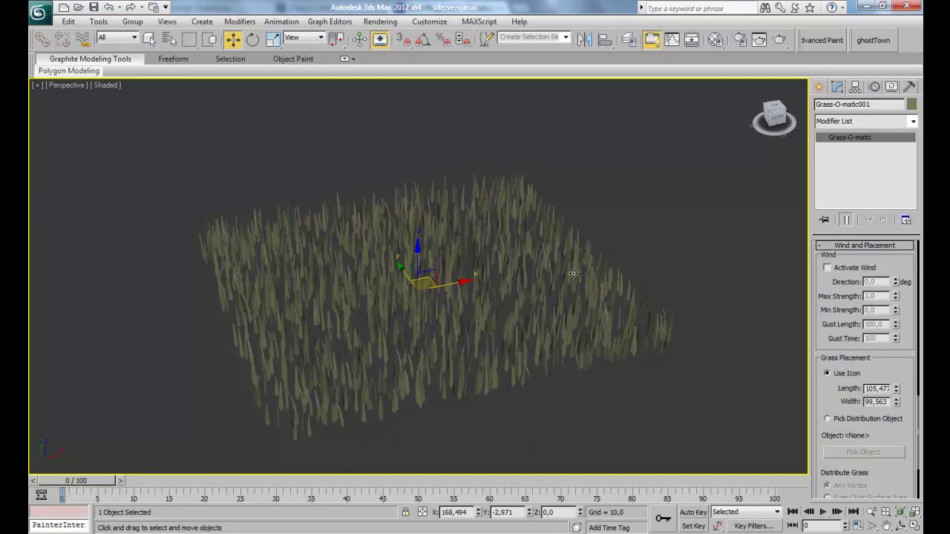
Create a second Grass-O-matic patch with the default 100 blades beside the first one, on the side away from the mushroom
left_click(819, 87)
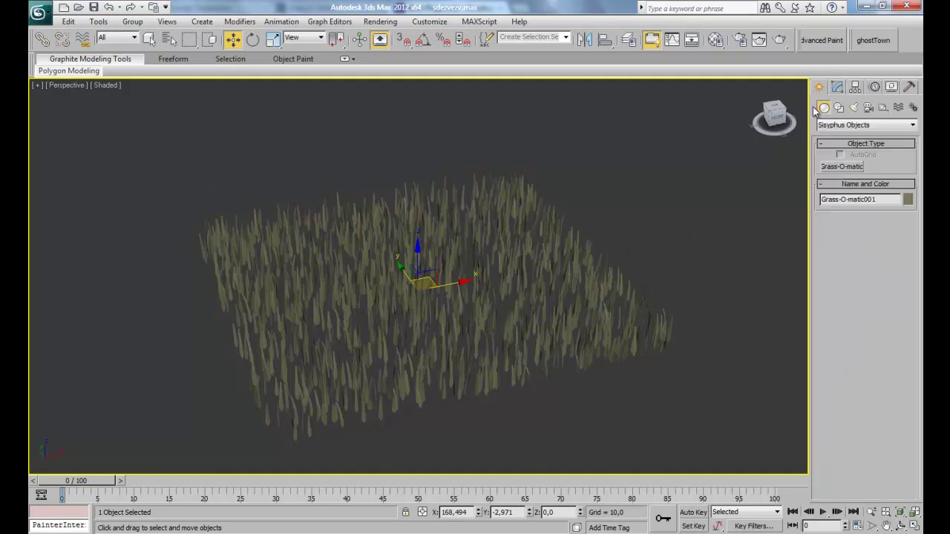
left_click(842, 167)
scroll(624, 266, "down", 4)
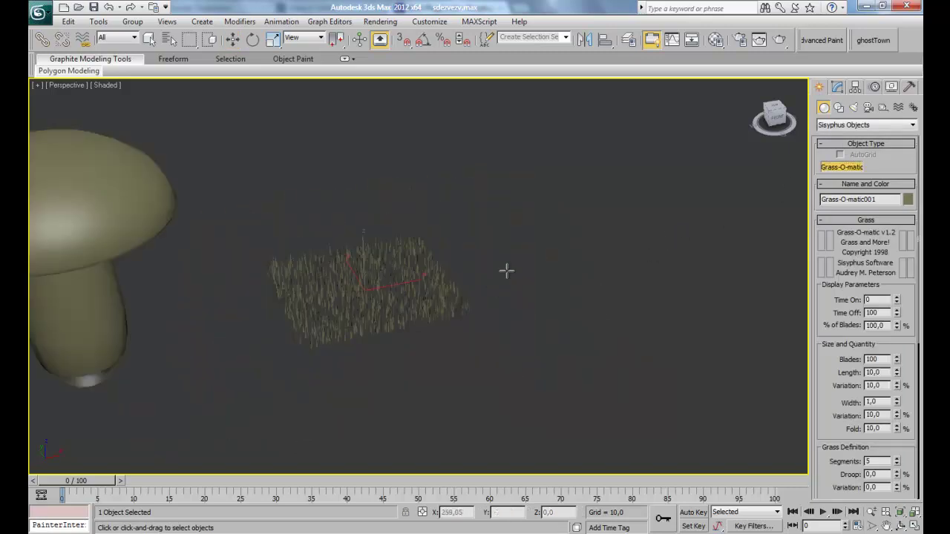
left_click_drag(492, 242, 734, 304)
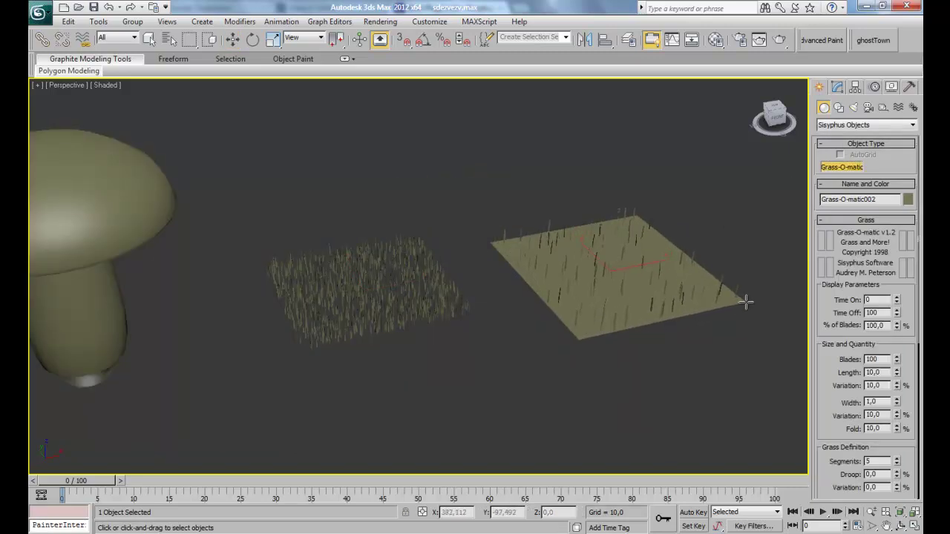
key("w")
scroll(531, 327, "up", 4)
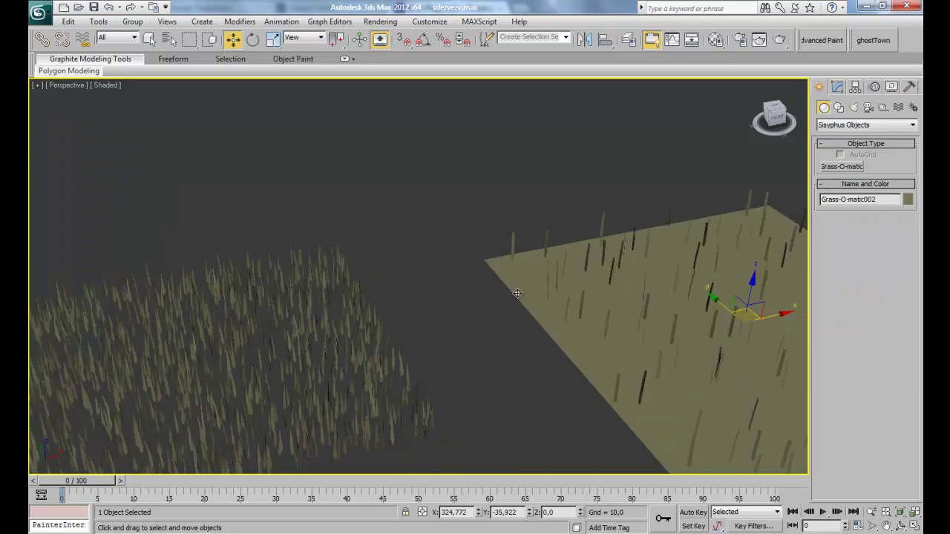